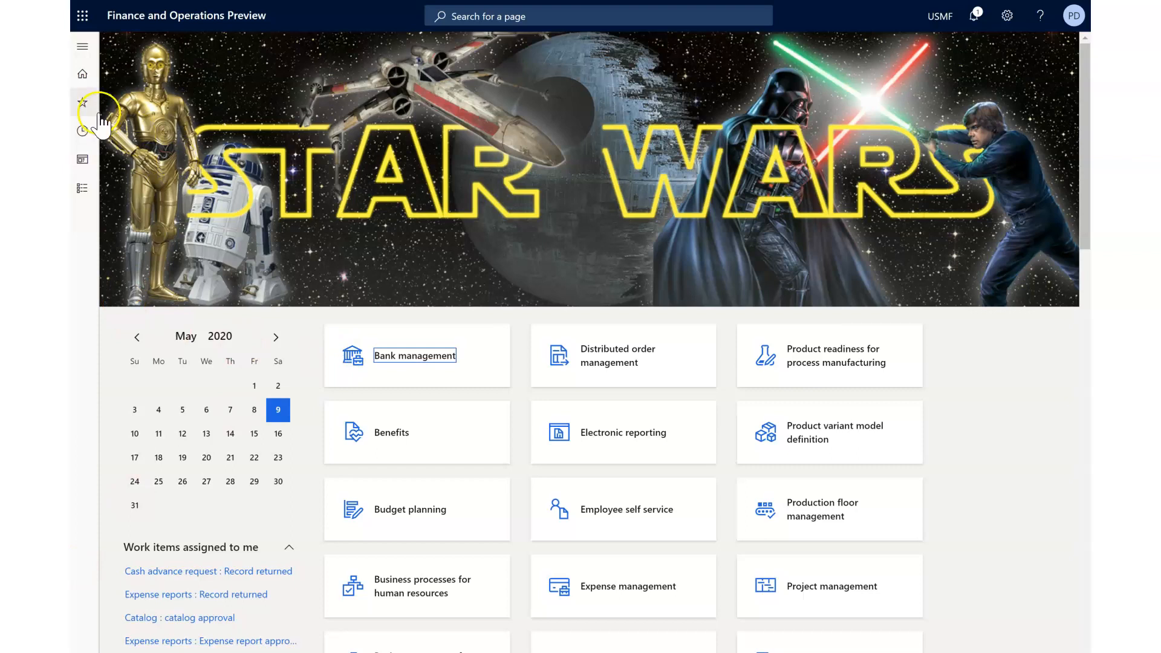
Open the Maintenance rounds page from the preventive maintenance setup of the Asset management module.
click(84, 49)
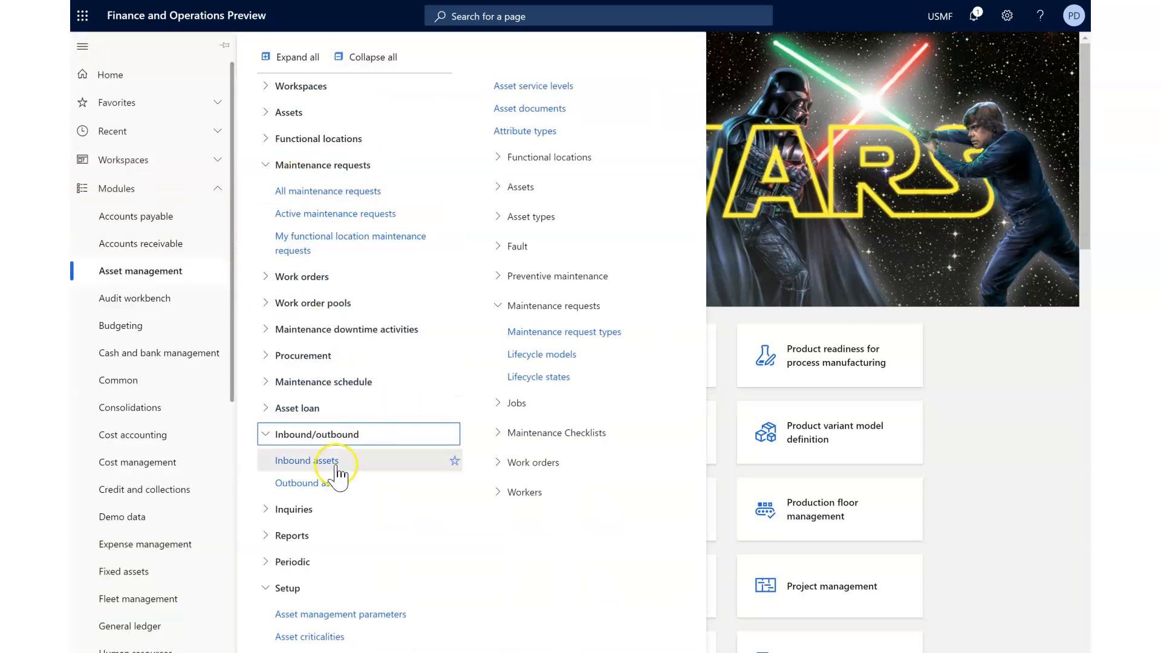
click(267, 434)
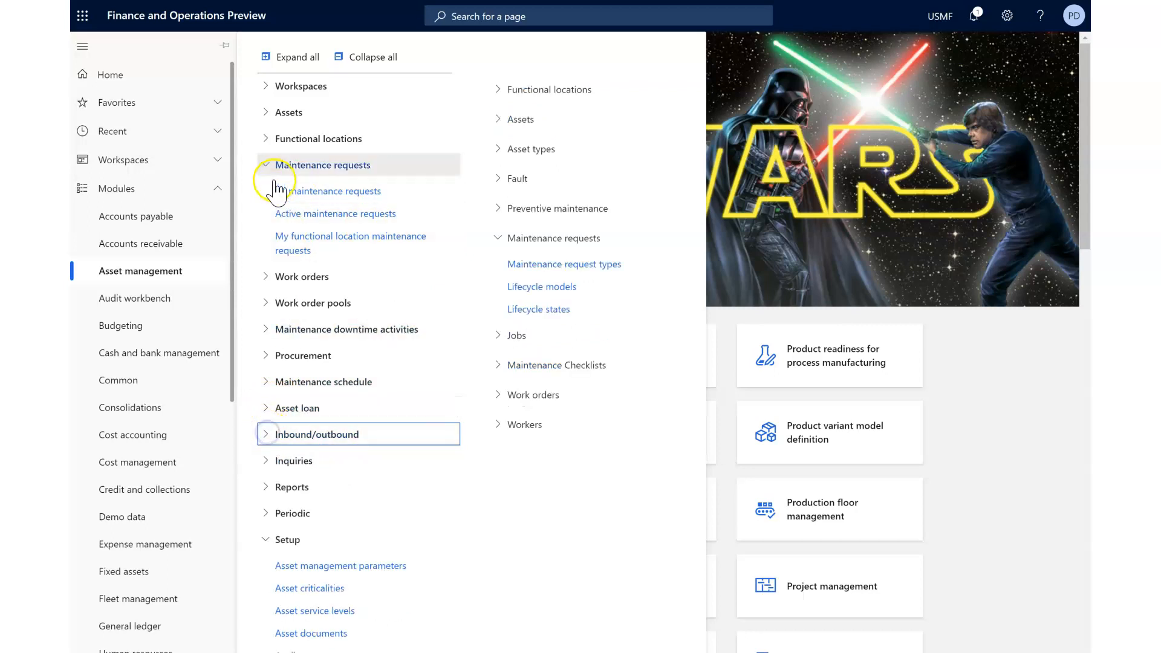
click(267, 164)
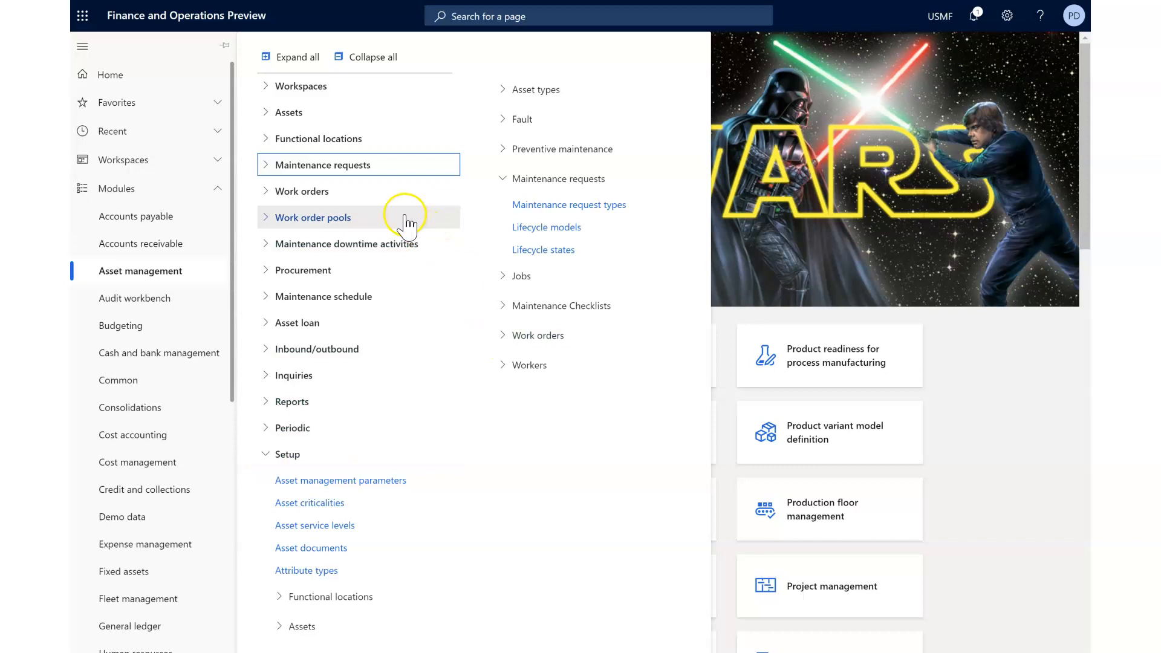
click(504, 149)
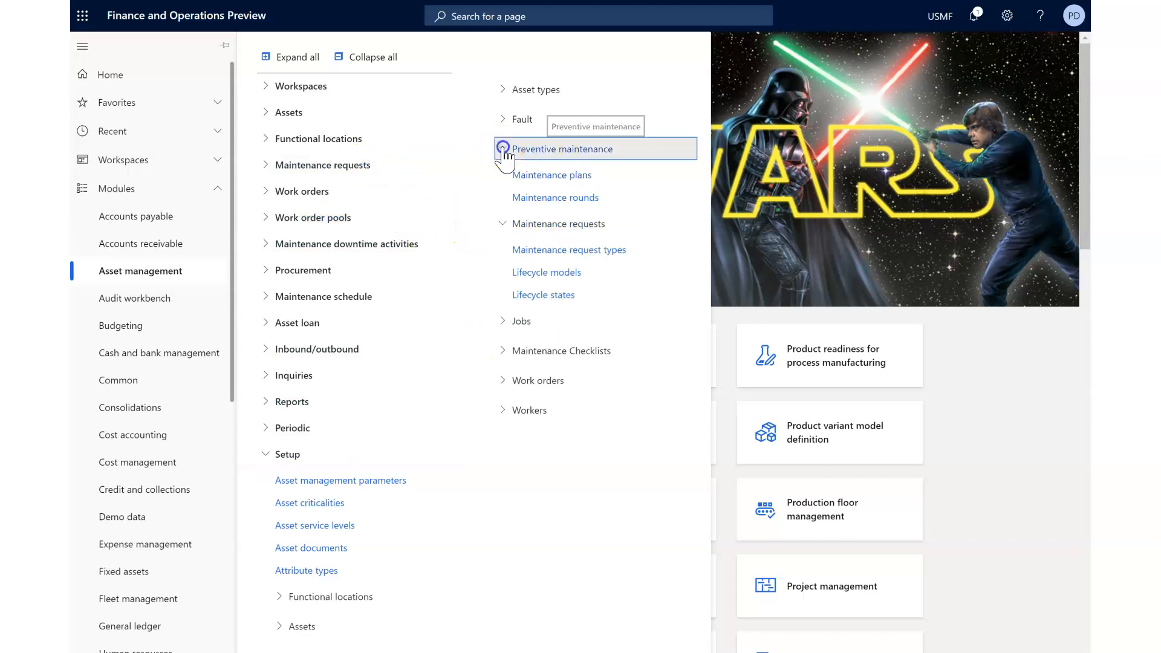
click(555, 198)
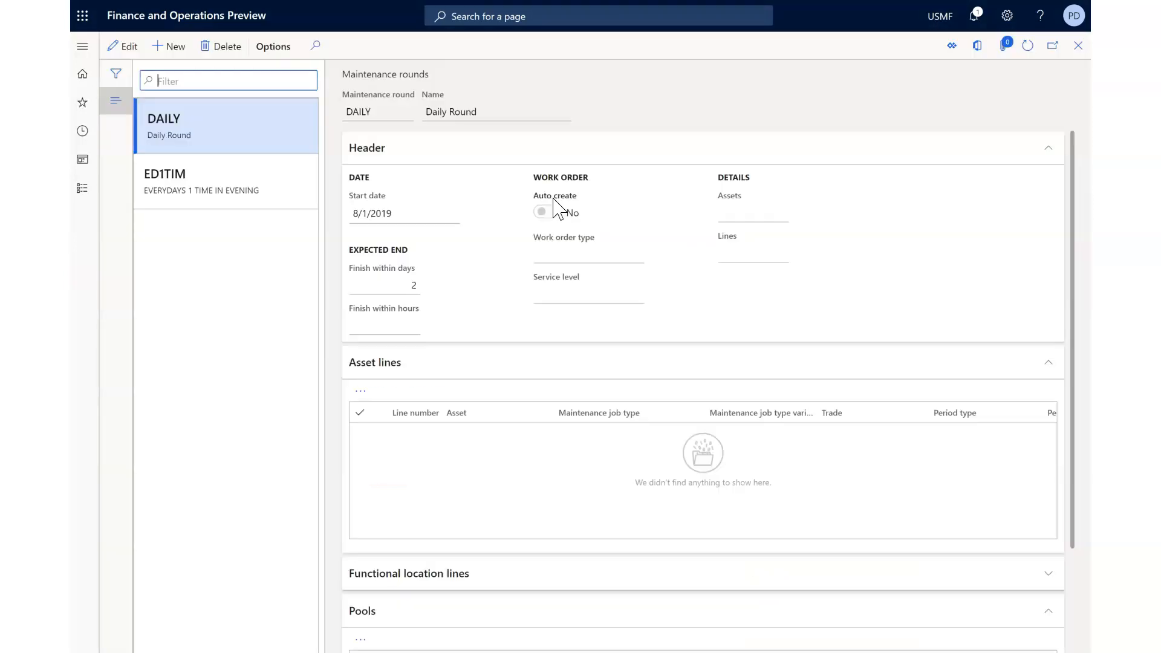
Create a new maintenance round with the identifier 1DEVEN and the name EVERY DAY EVENING NEED INSP.
click(171, 48)
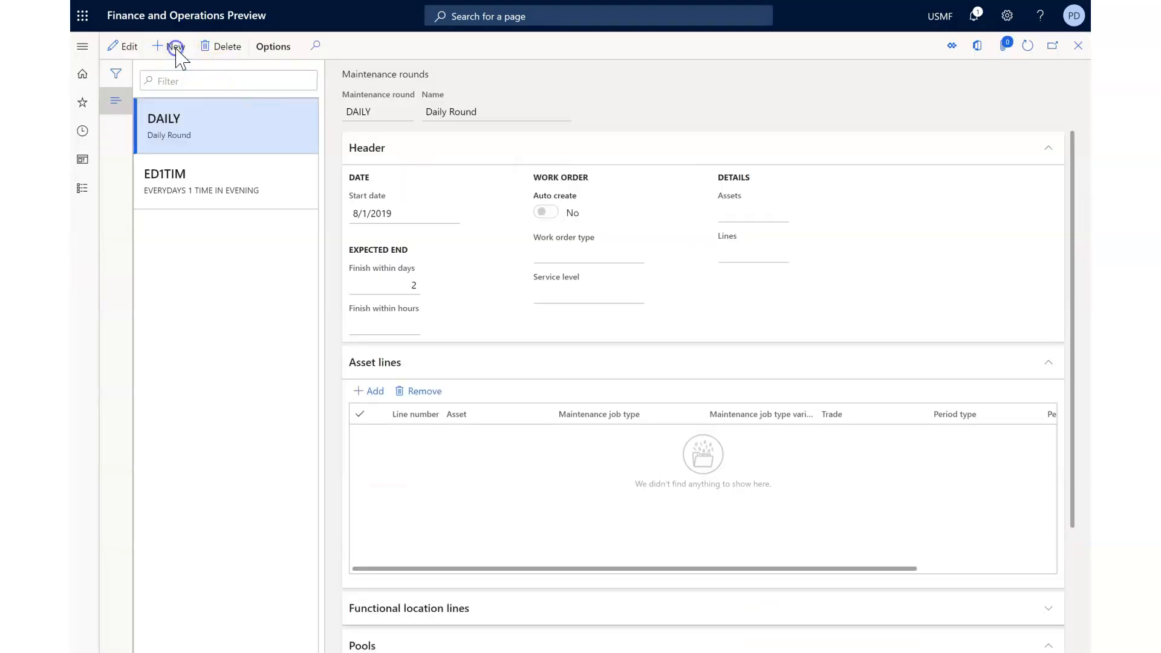
click(375, 113)
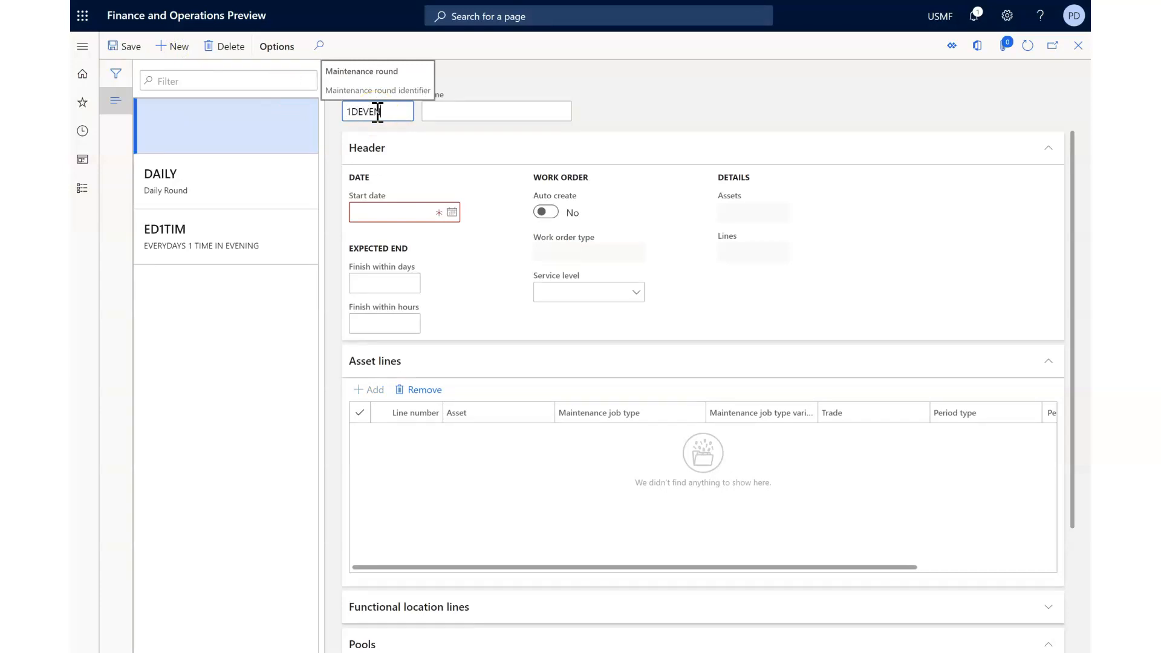
key(Tab)
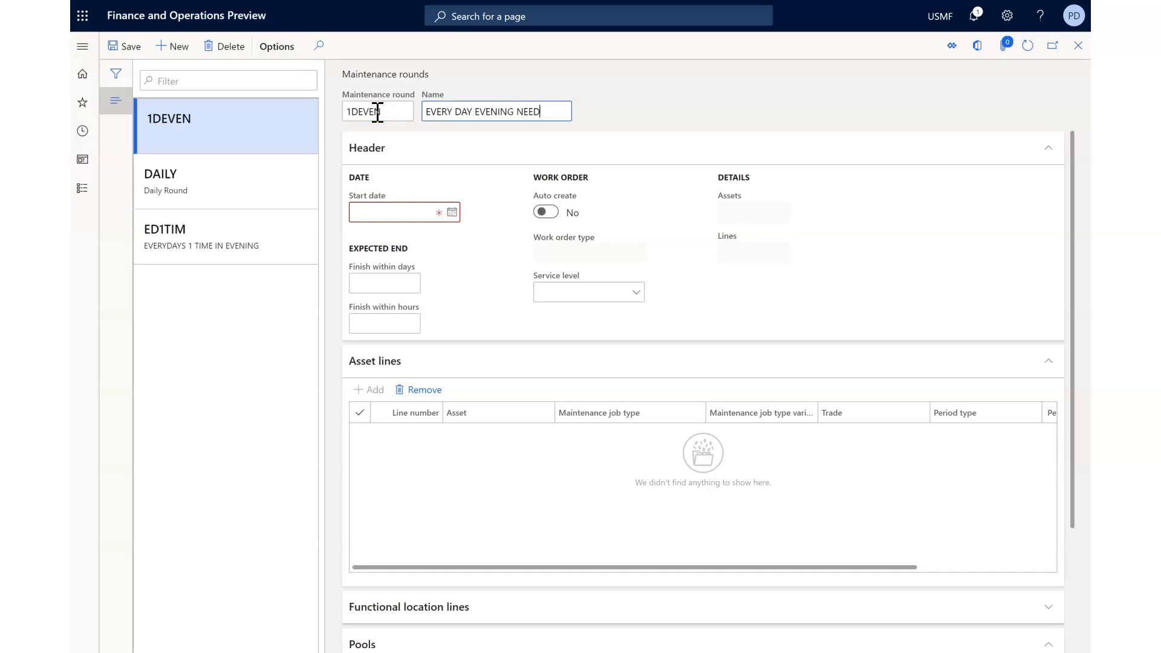
key(Tab)
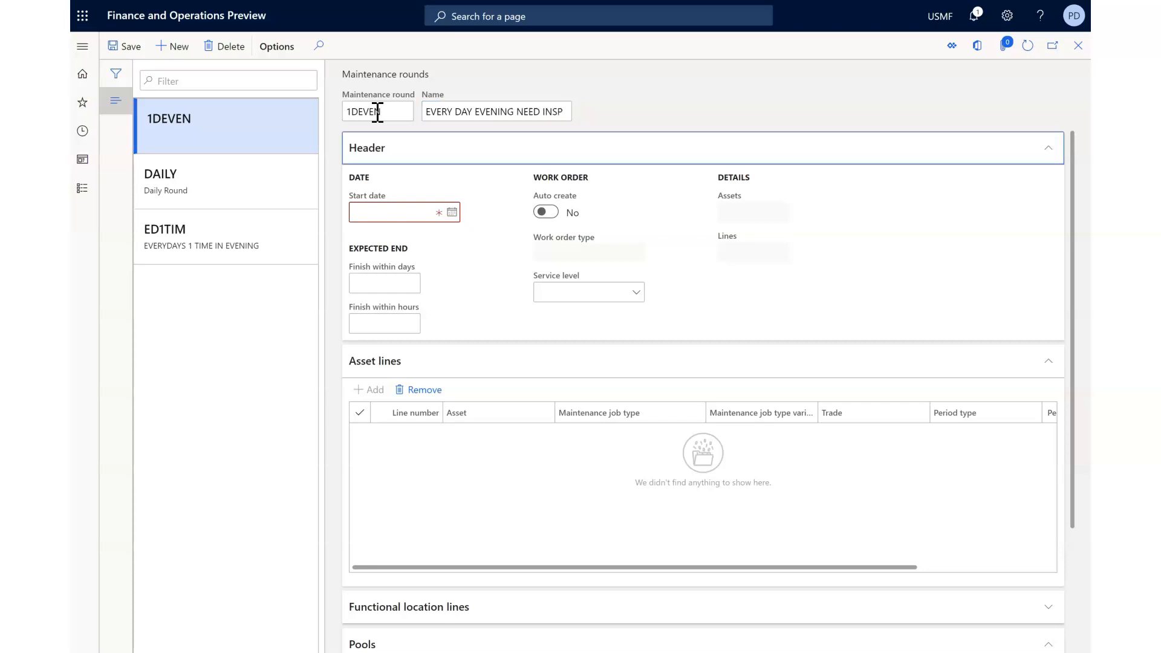
Fill in the round's header with start date 5/1/2020, finish within 2 hours, automatic work order creation on and service level 4 (Medium).
click(452, 213)
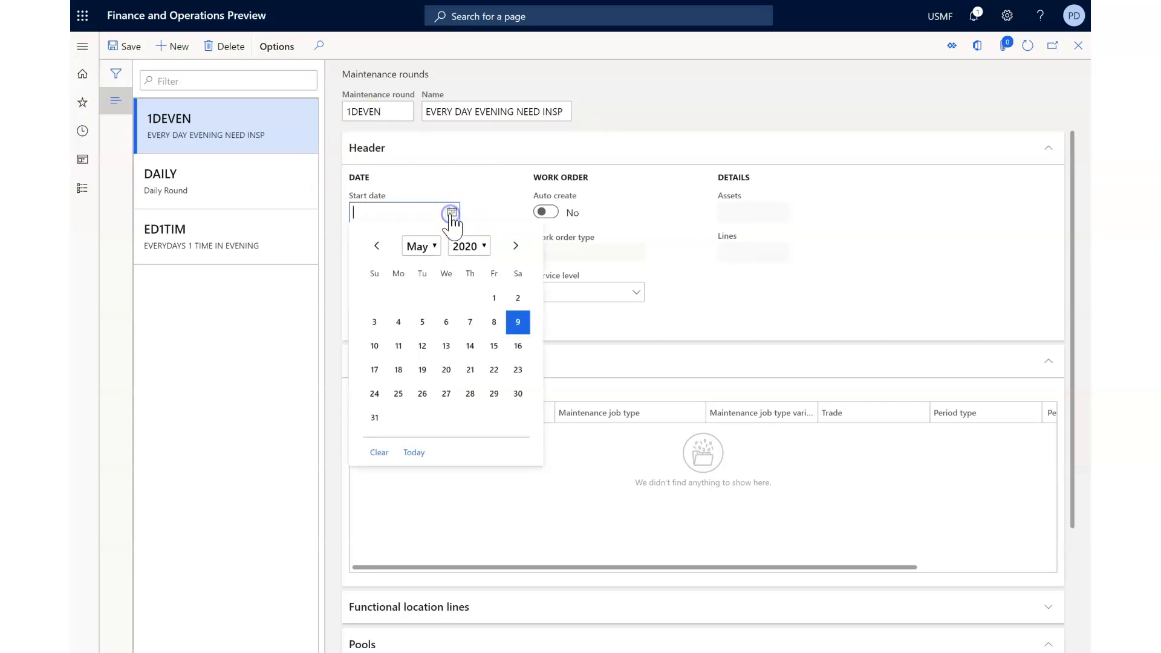
click(494, 298)
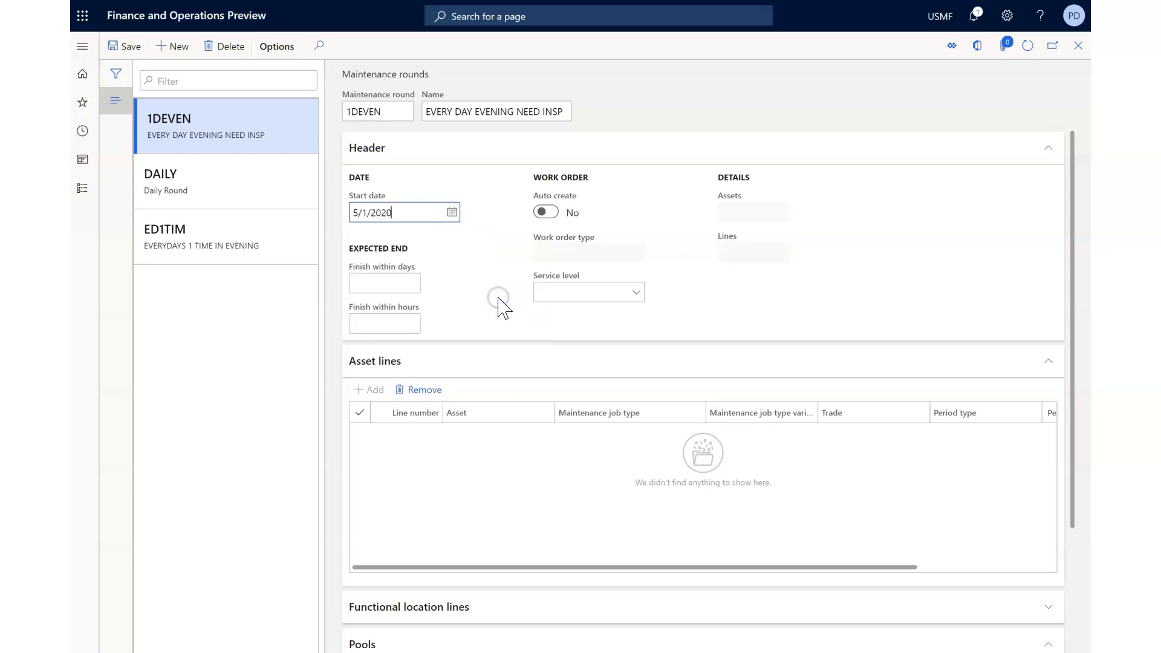
click(410, 323)
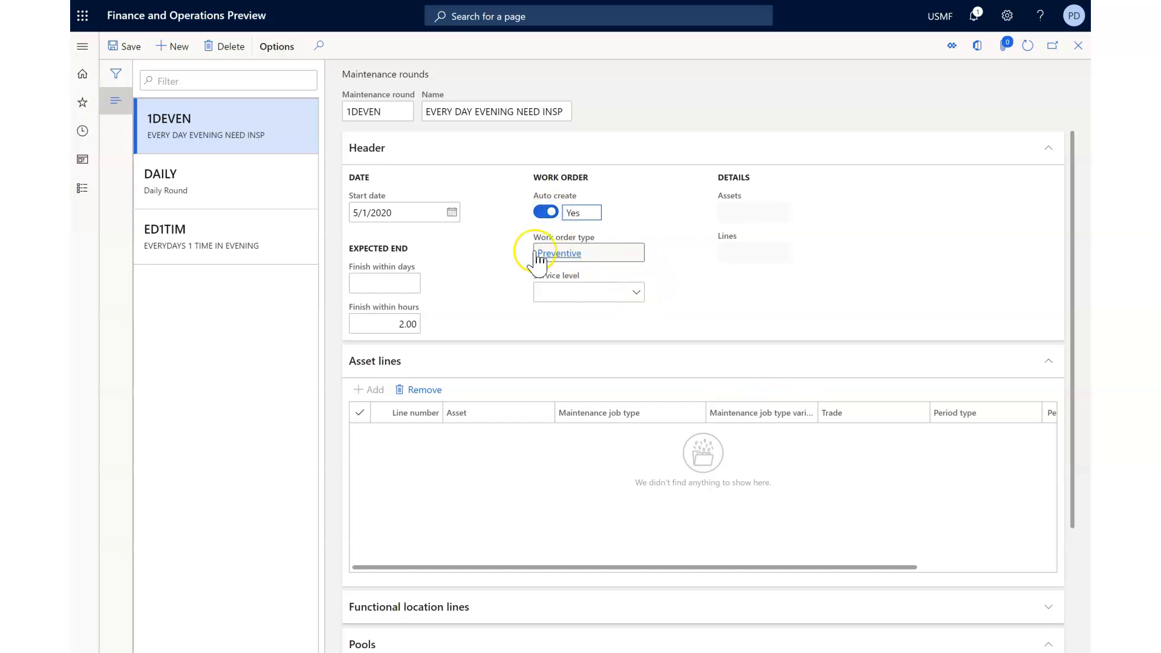
click(636, 296)
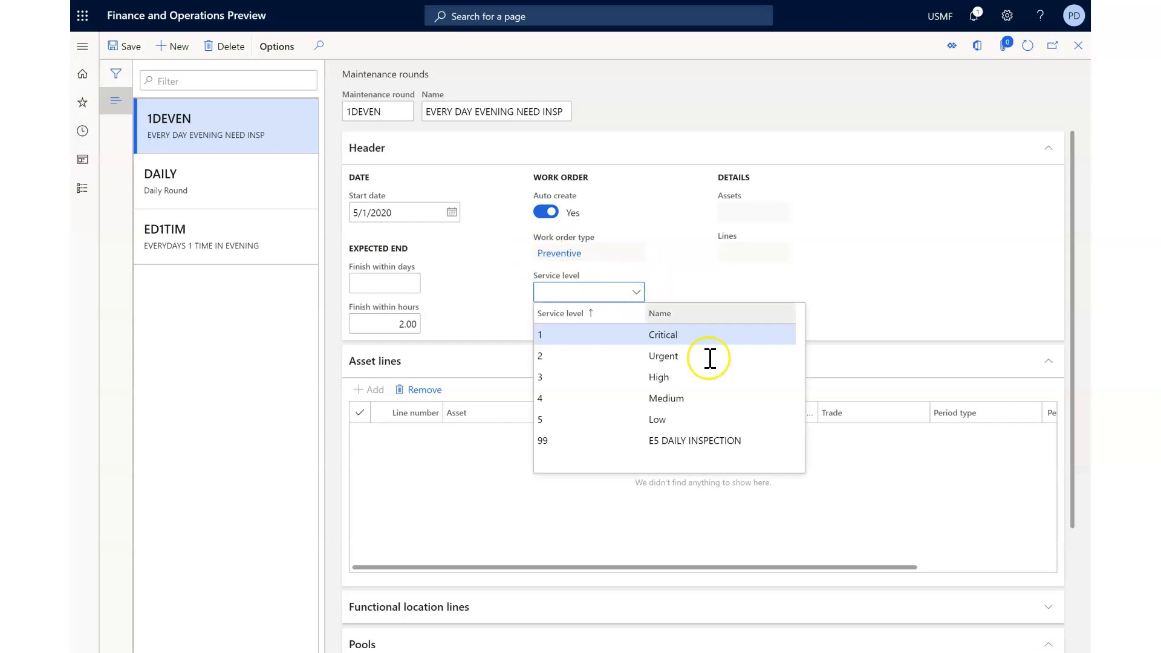
click(662, 398)
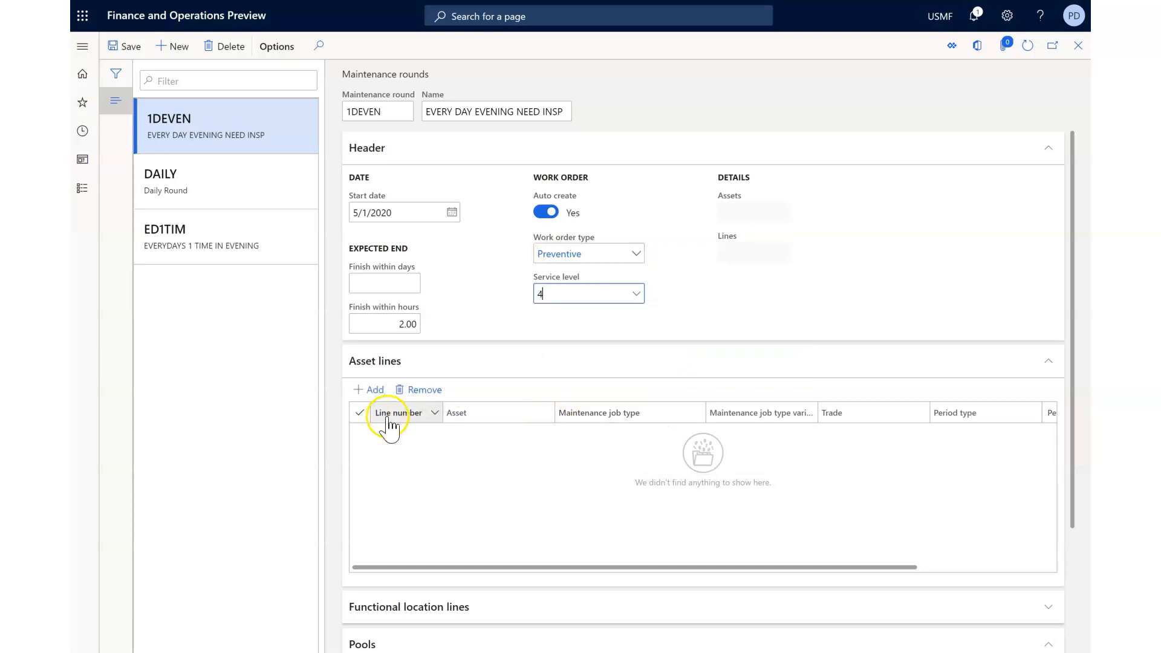
Add an asset line for asset K0101 (Komatsu LW250-5) with the Inspection maintenance job type.
click(372, 390)
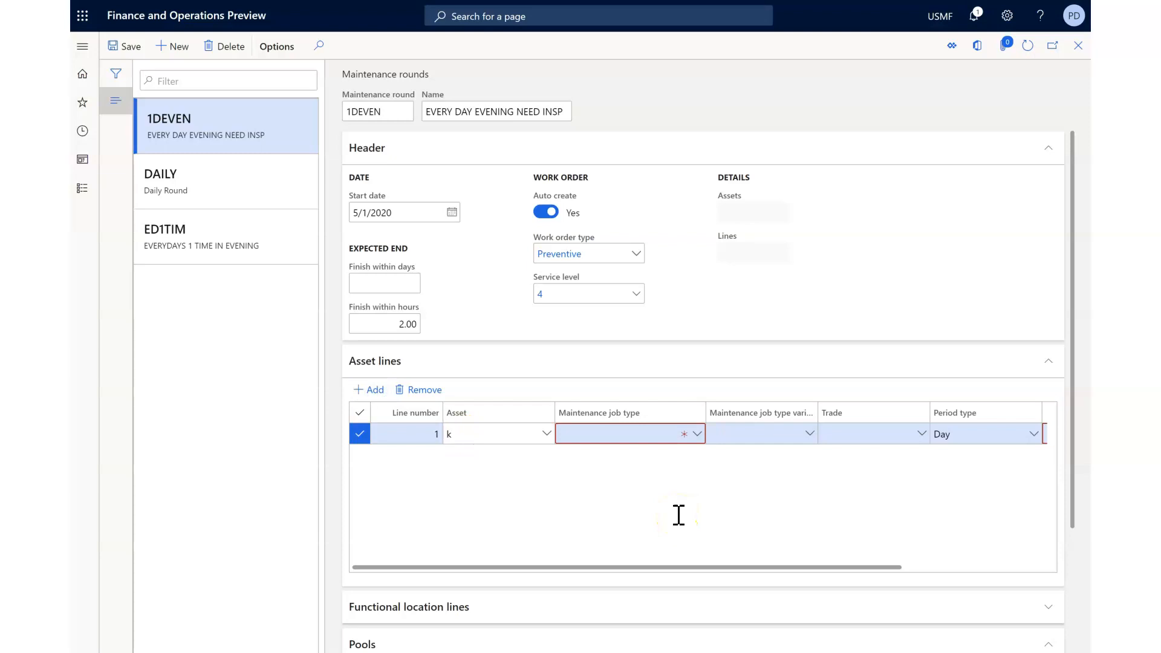
click(629, 521)
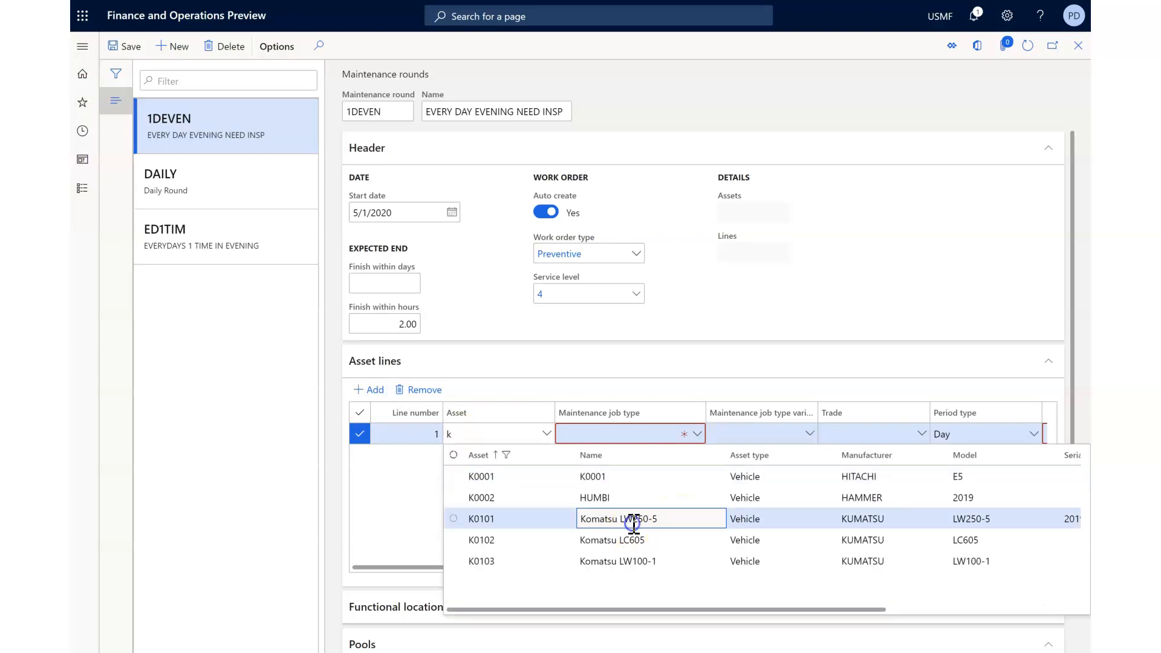
click(699, 433)
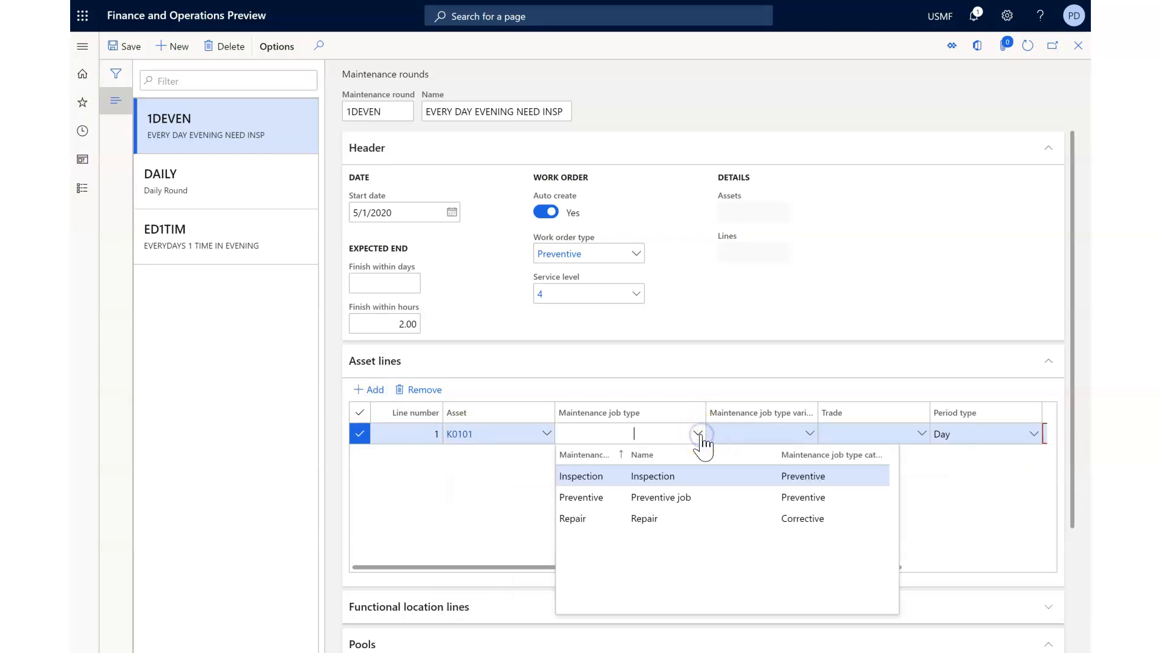
click(665, 476)
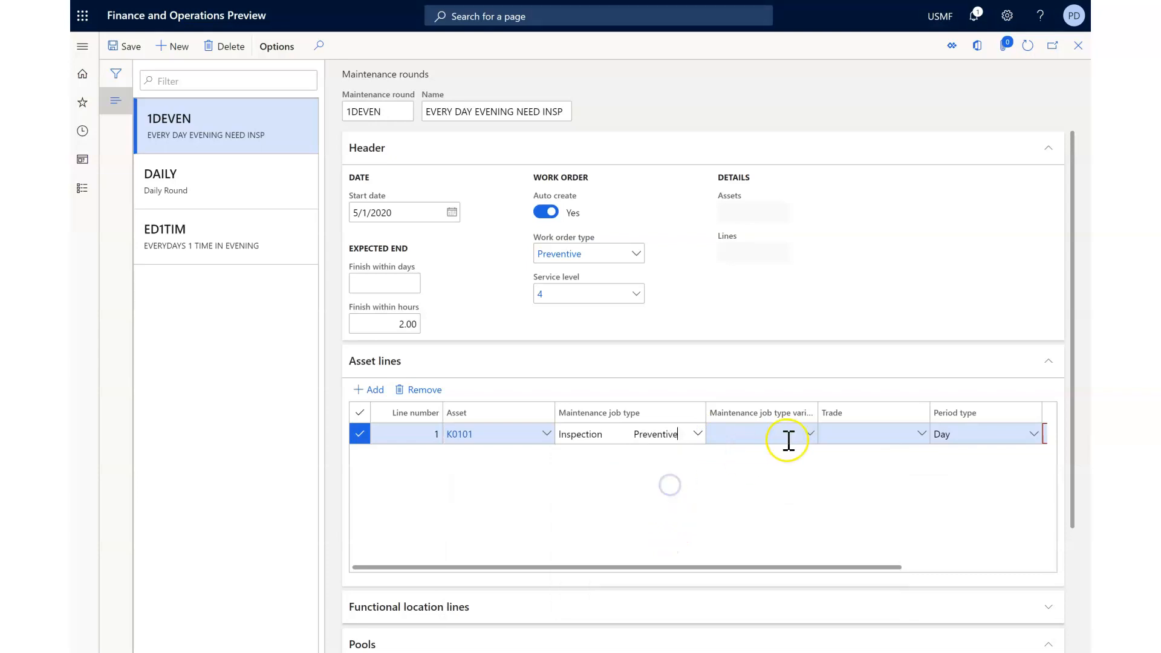
Set the K0101 line's maintenance job type variant to DAILY and its trade to Operator.
click(809, 434)
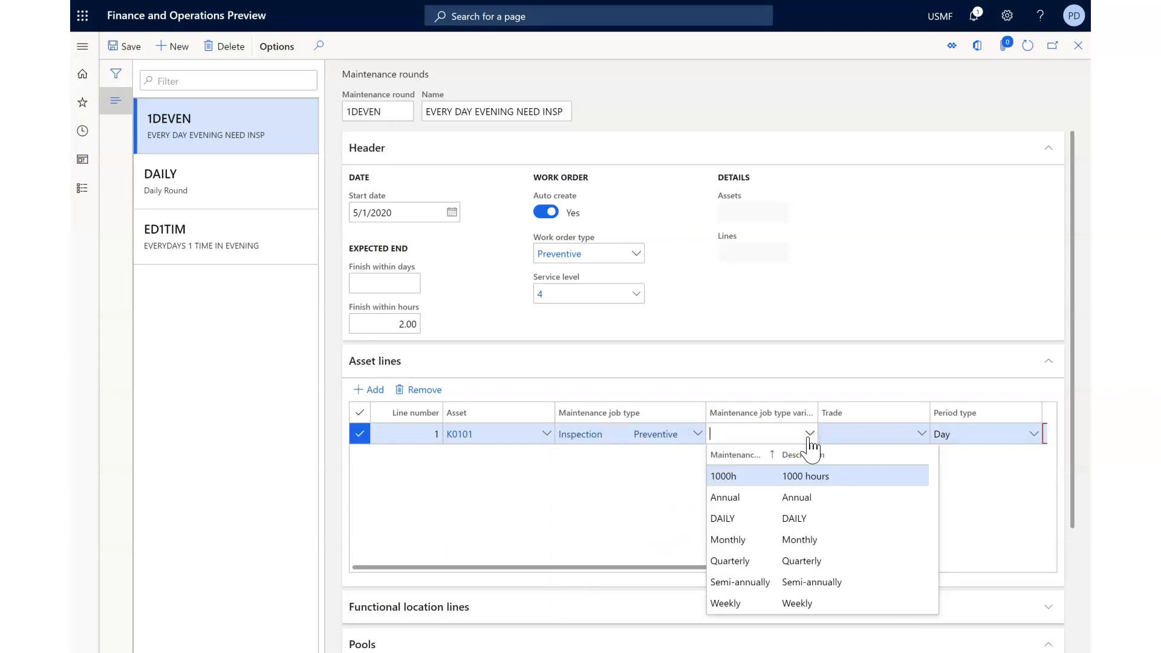
click(796, 519)
click(919, 434)
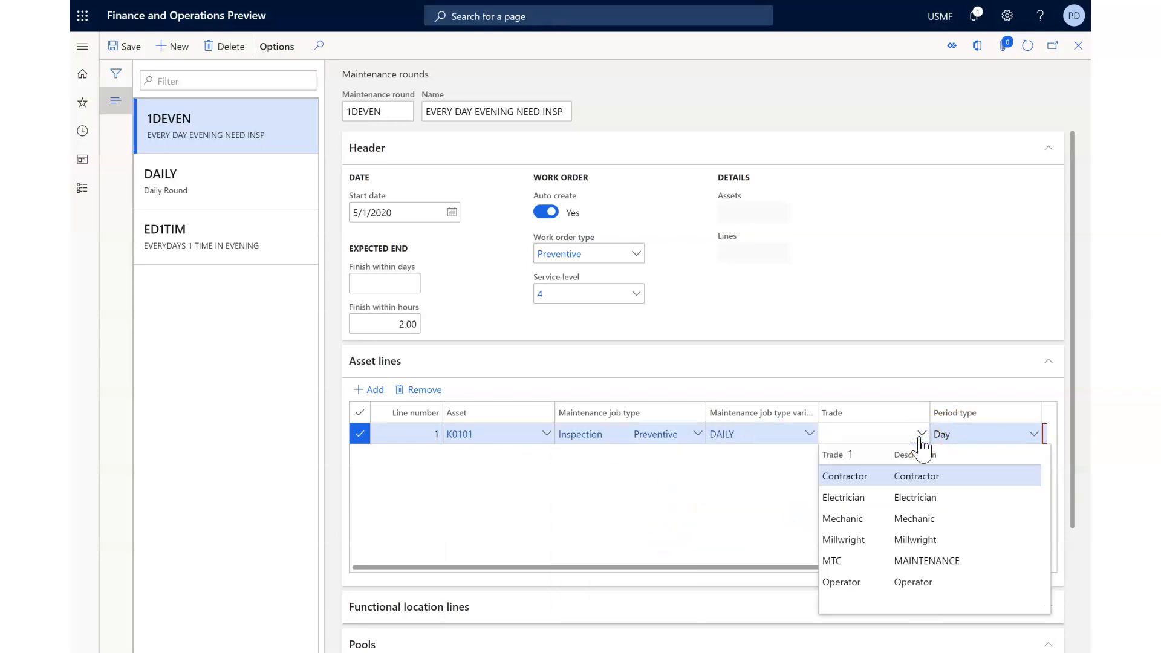
click(944, 579)
Set the K0101 line's period frequency to 1, keeping Day as the period type.
drag(888, 567, 1003, 547)
drag(913, 433, 967, 428)
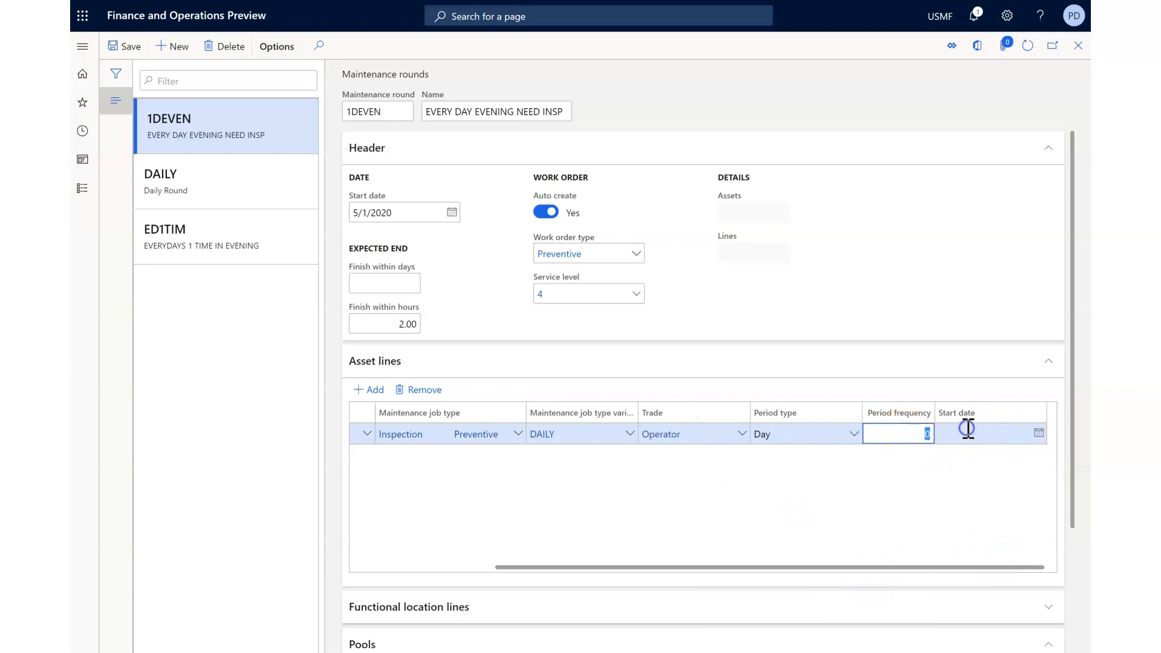
click(967, 429)
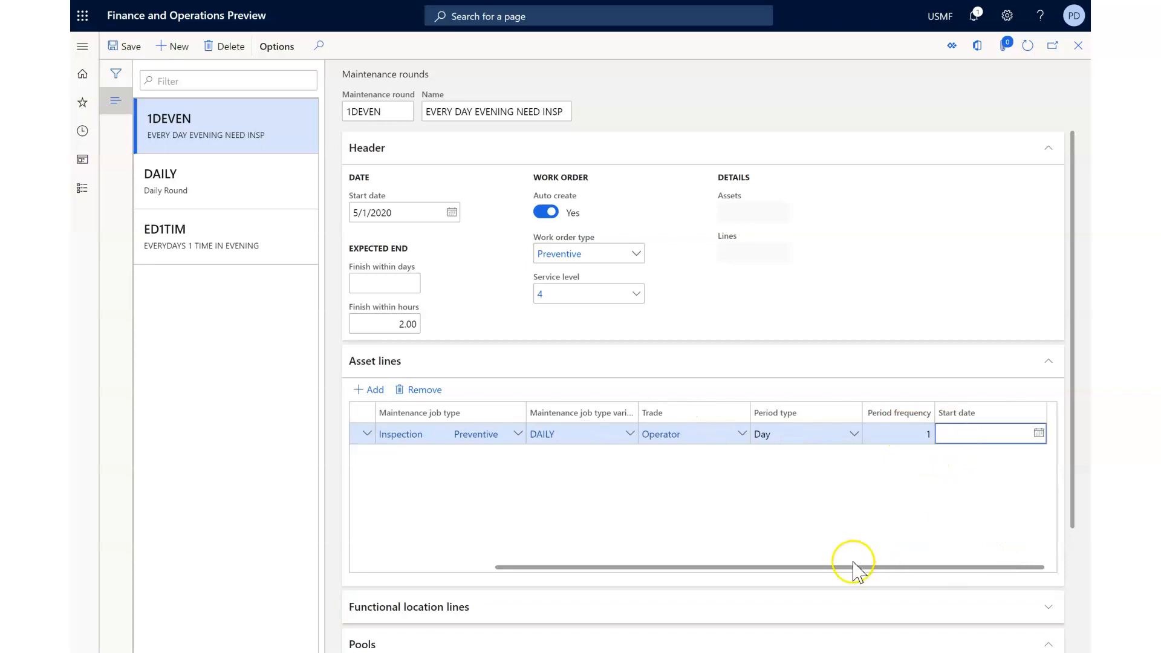
click(853, 435)
click(911, 454)
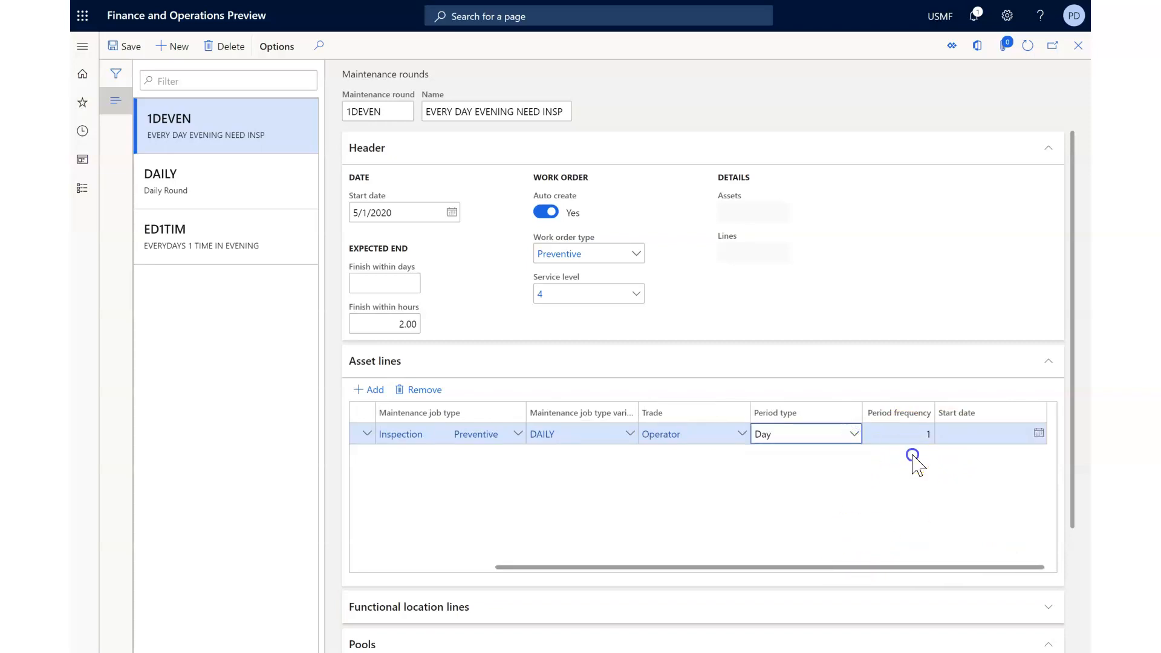
Add a second asset line for asset K0102 (Komatsu LC605).
click(370, 389)
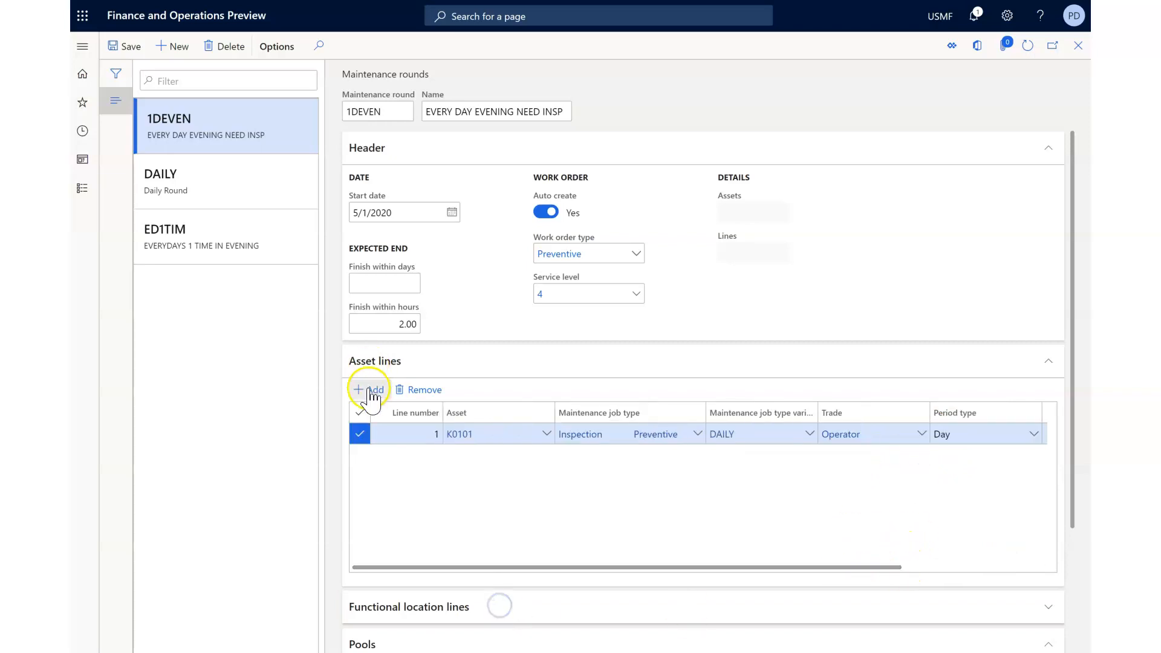
click(504, 428)
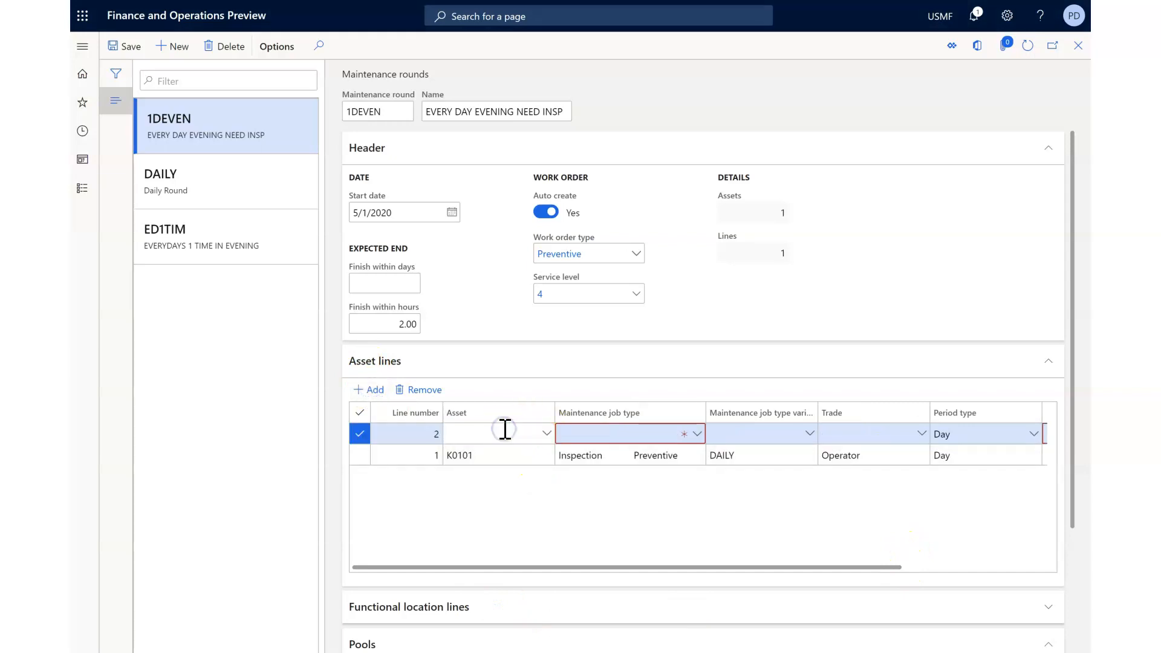
text(k)
key(Down)
key(Down)
key(Down)
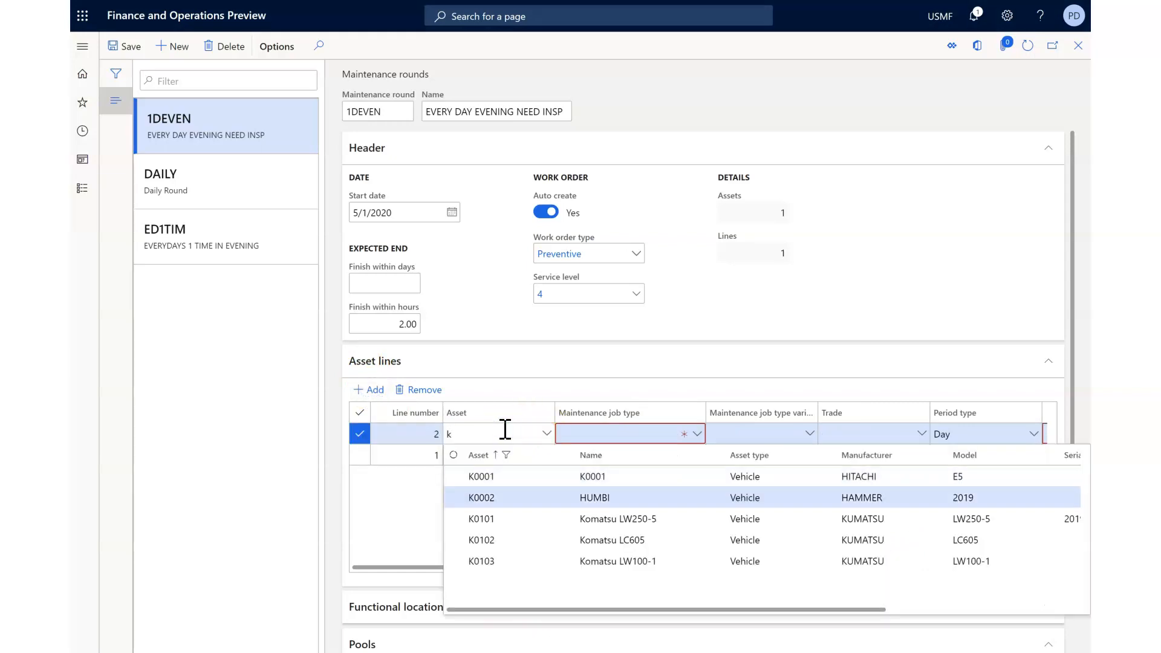
key(Return)
key(Tab)
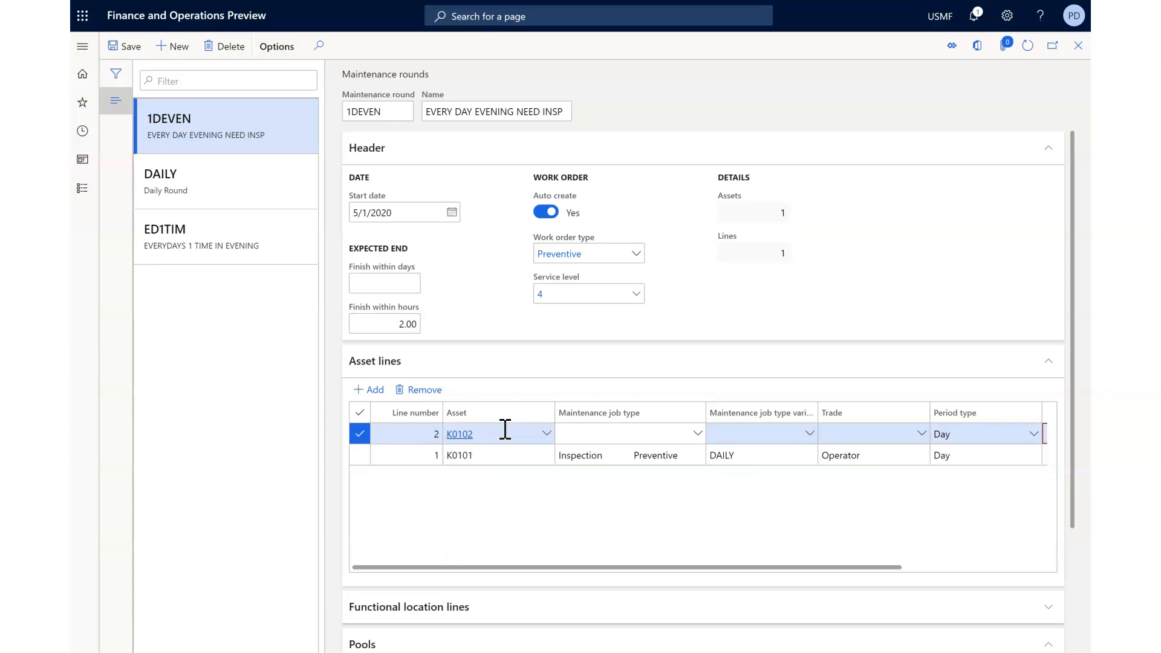
Set the K0102 line's maintenance job type to Inspection and its variant to DAILY.
key(alt+Down)
key(Return)
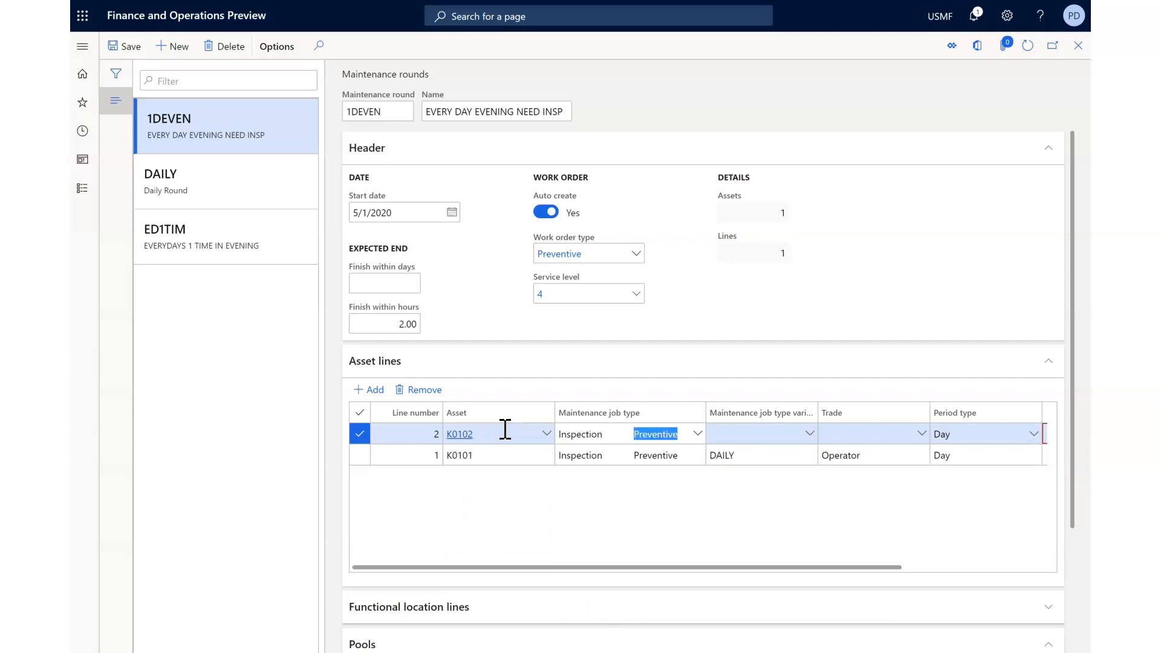
key(Tab)
key(alt+Down)
key(Down)
key(Down)
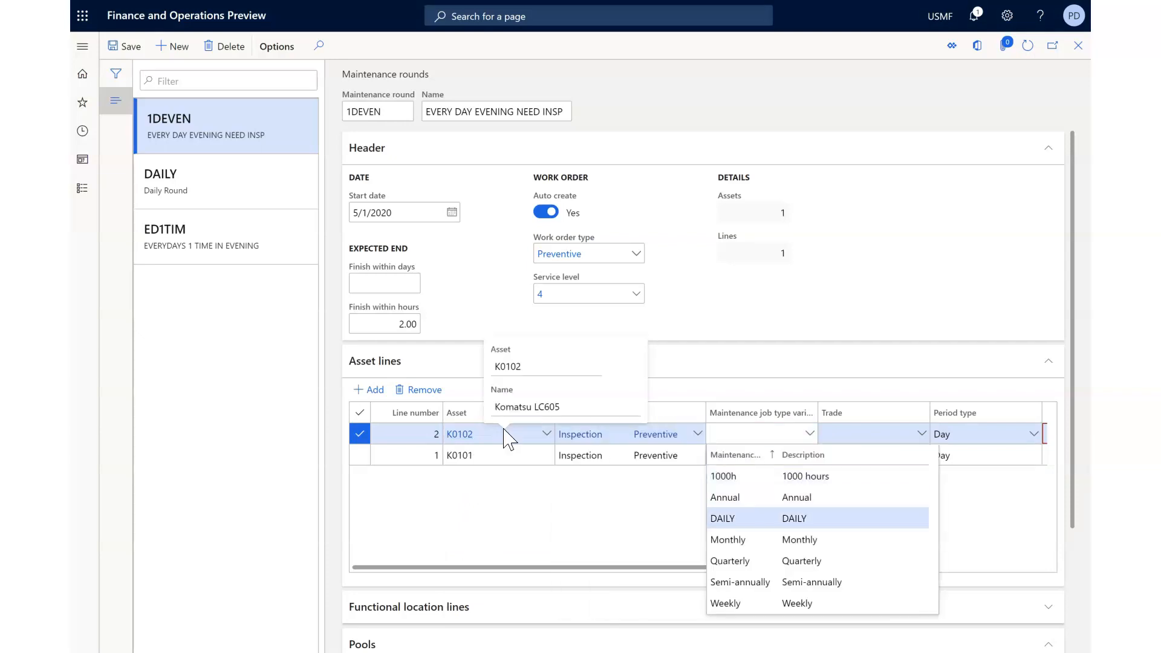
key(Return)
Set the K0102 line's trade to Operator and its period frequency to 1.
key(Tab)
key(alt+Down)
key(Down)
key(Down)
key(Down)
key(Down)
key(Down)
key(Return)
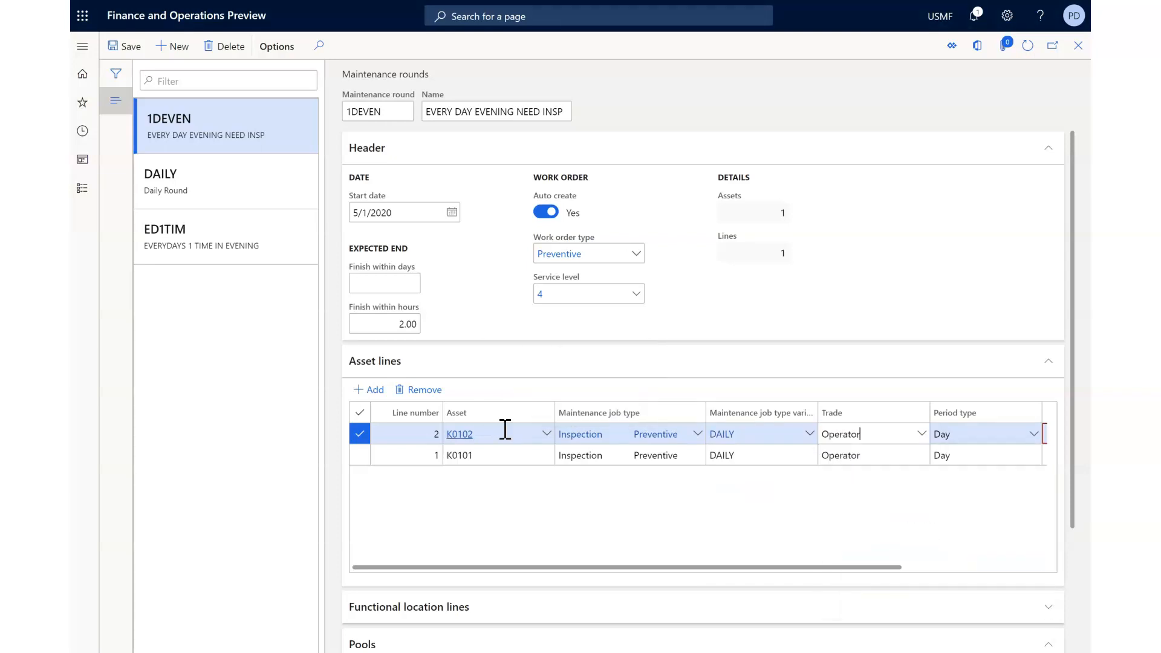
key(Tab)
key(Tab)
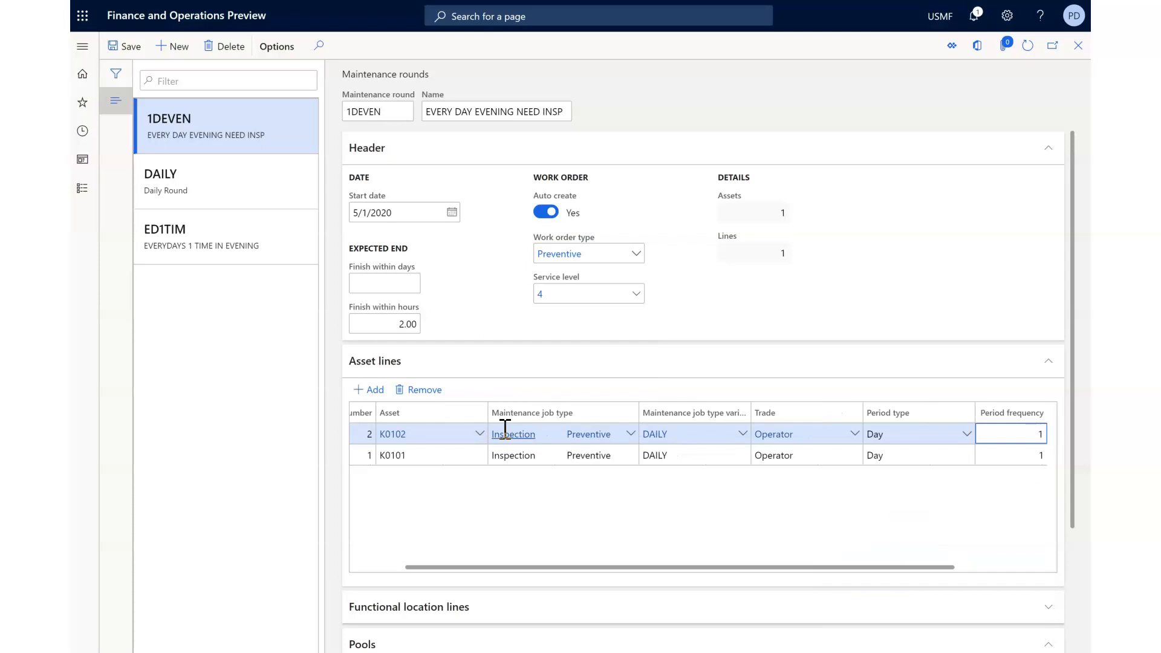
Add a third asset line to the round for asset K0103 (Komatsu LW100-1).
click(371, 389)
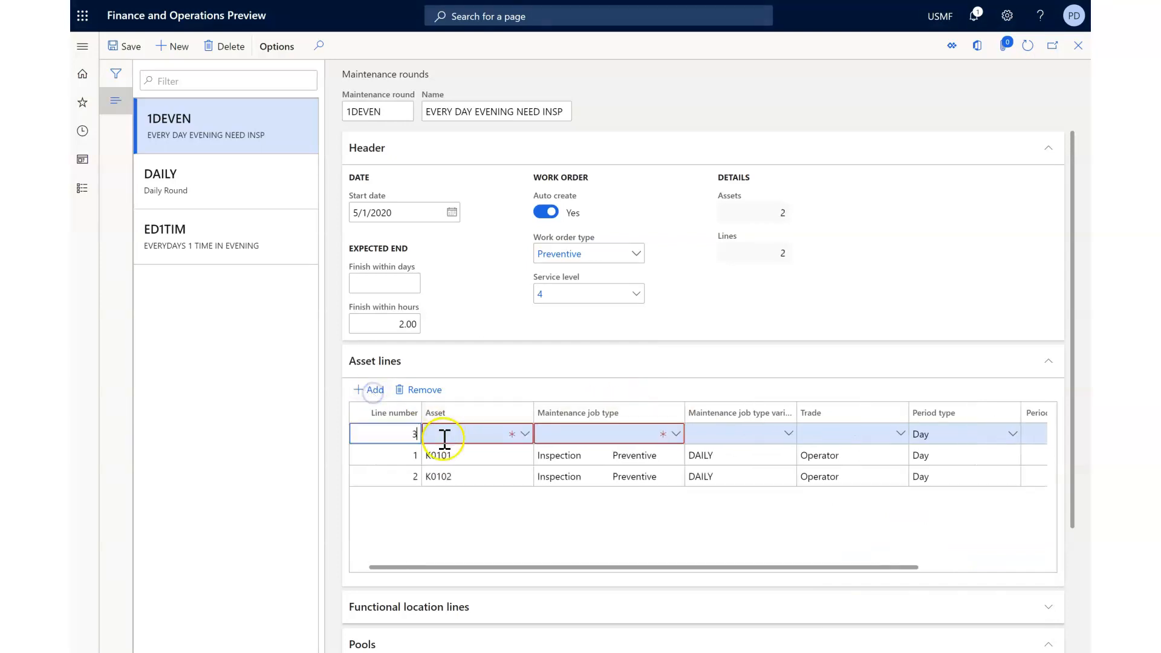
click(526, 433)
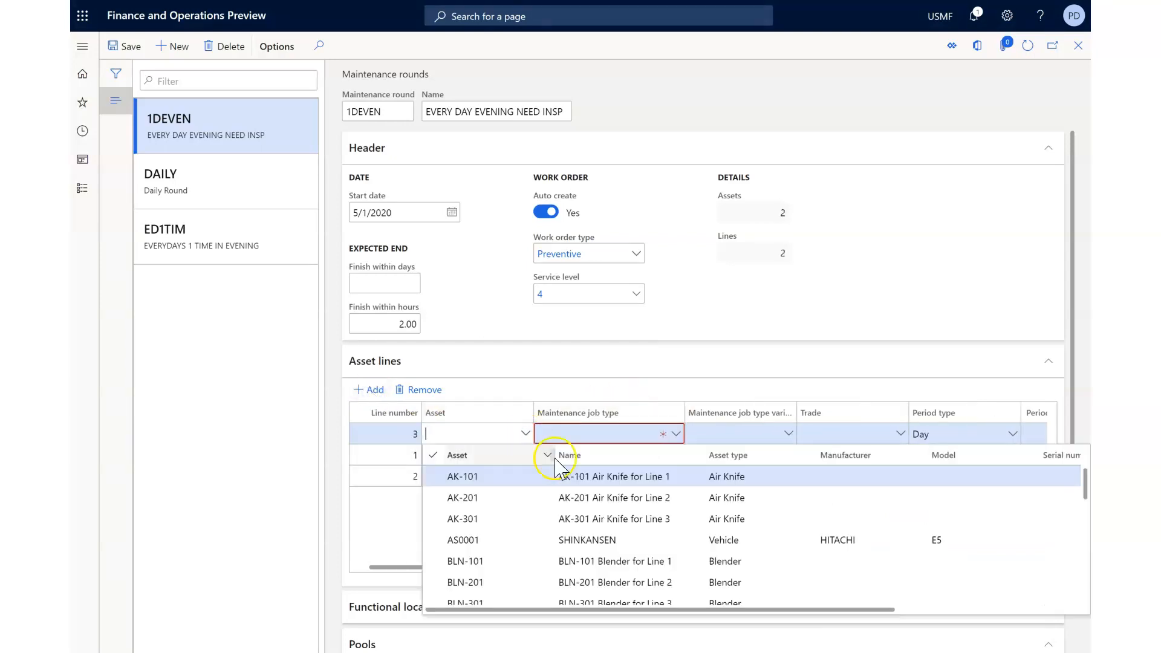
text(K)
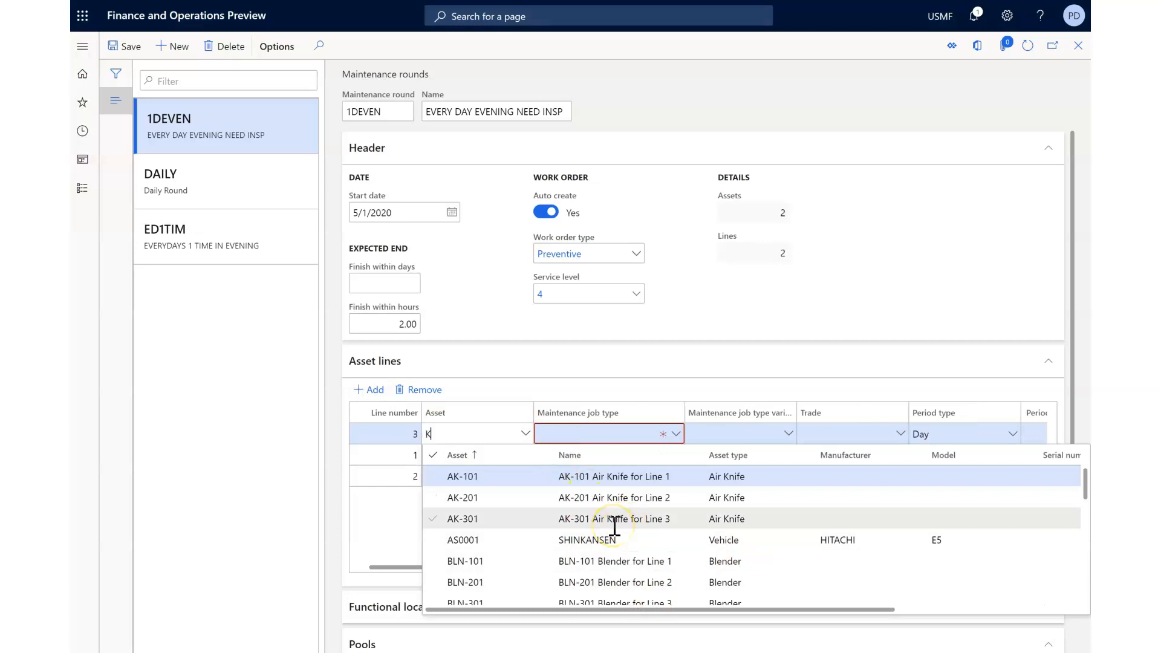
key(Down)
key(Down)
key(Down)
key(Down)
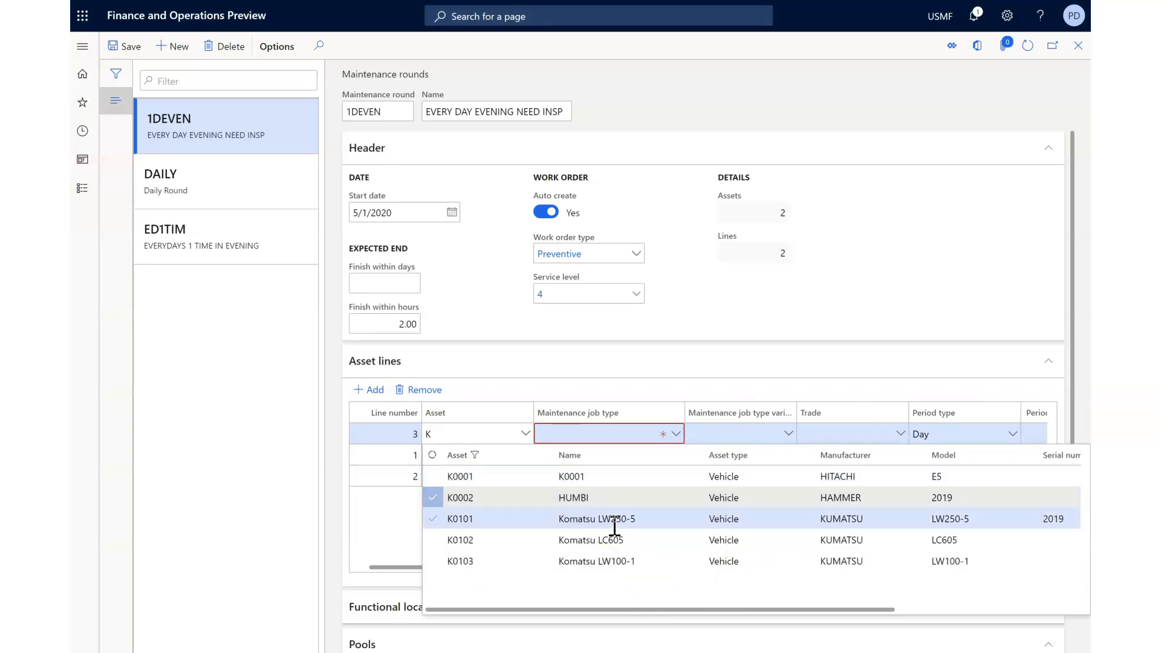
key(Tab)
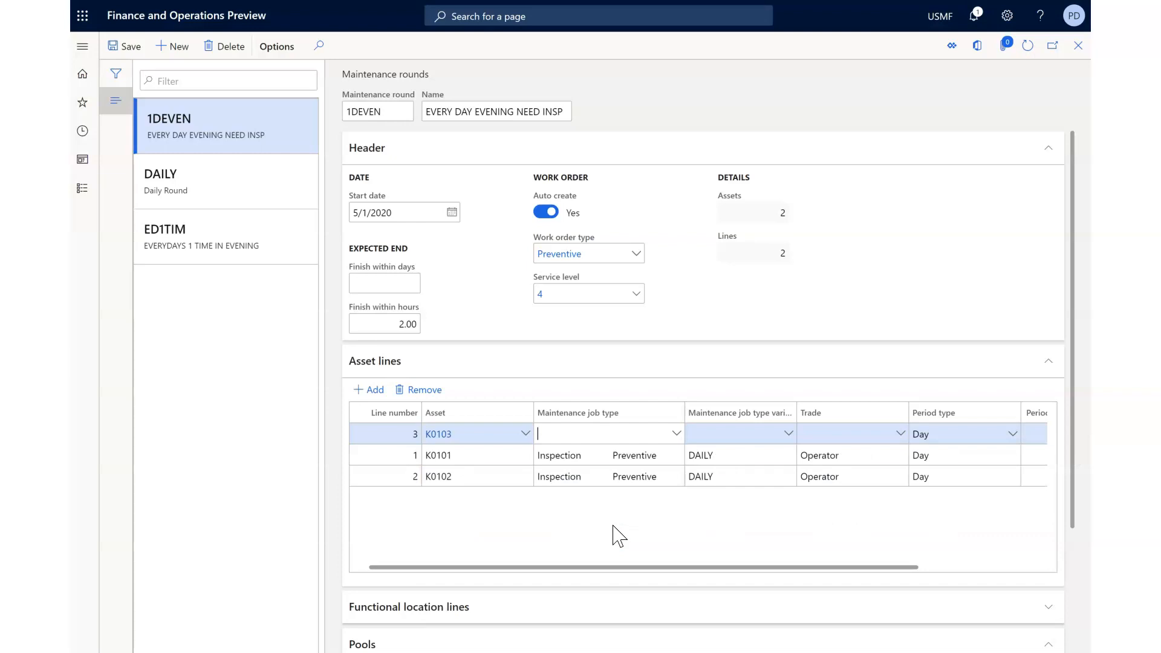
Set the K0103 line's maintenance job type to Inspection and its variant to DAILY.
key(alt+Down)
key(Down)
key(Up)
key(Tab)
key(Tab)
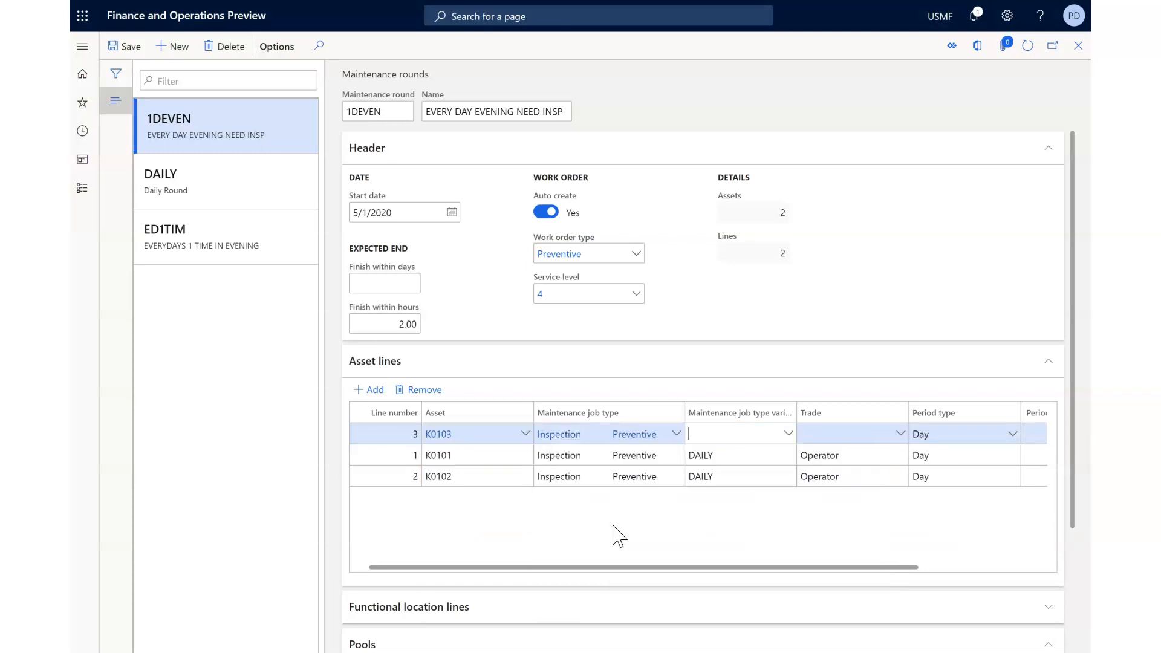
key(alt+Down)
key(Down)
key(Down)
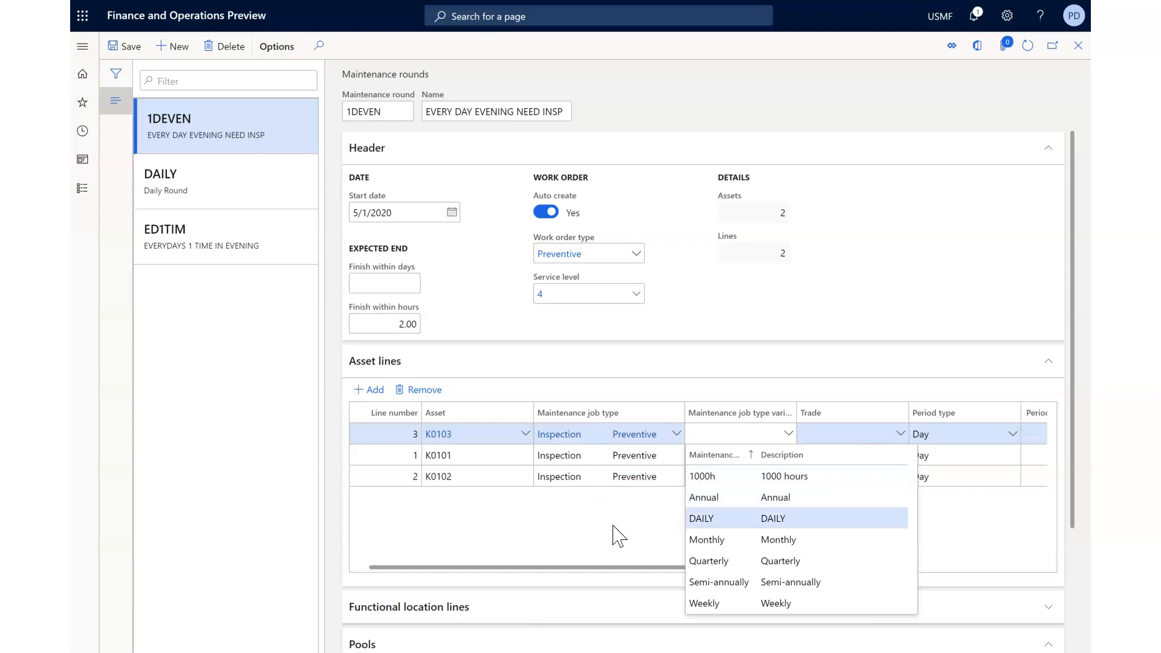
key(Tab)
key(Tab)
Set the K0103 line's trade to Operator and its period frequency to 1.
key(alt+Down)
key(Down)
key(Down)
key(Down)
key(Down)
key(Down)
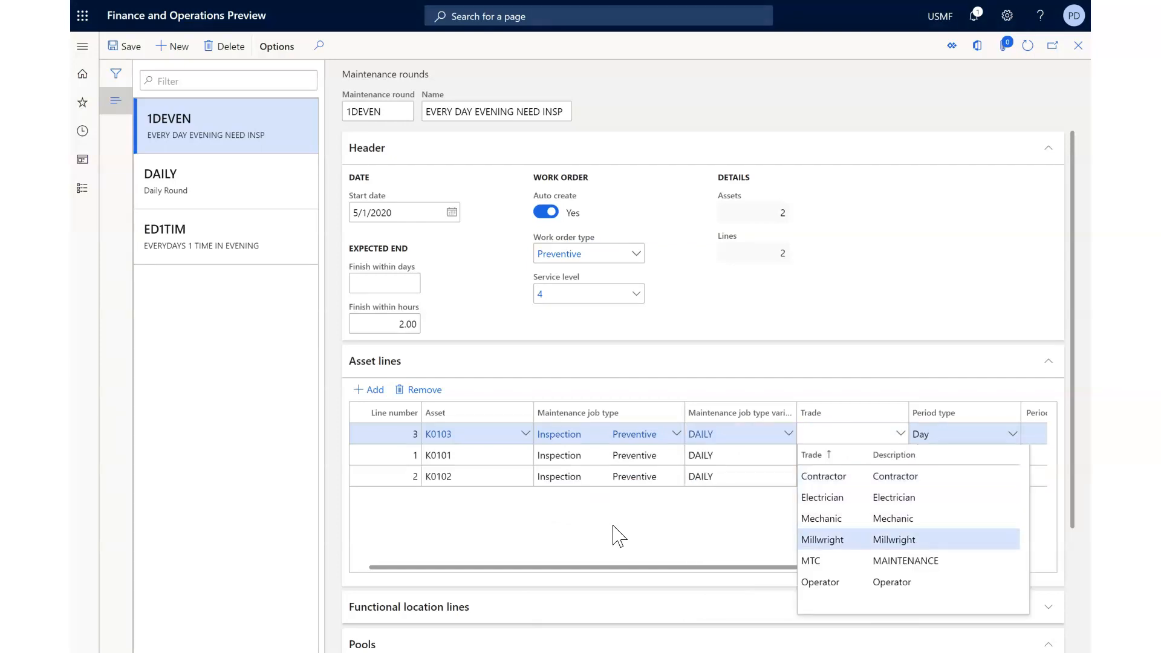
key(Tab)
key(Tab)
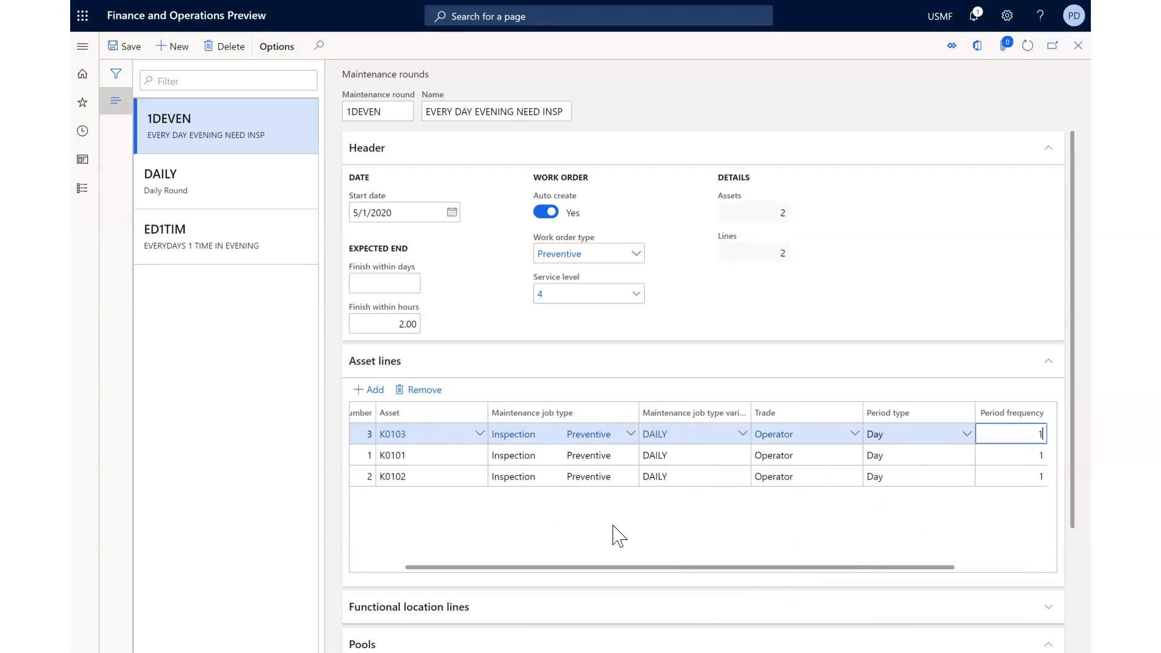
text(1)
key(Tab)
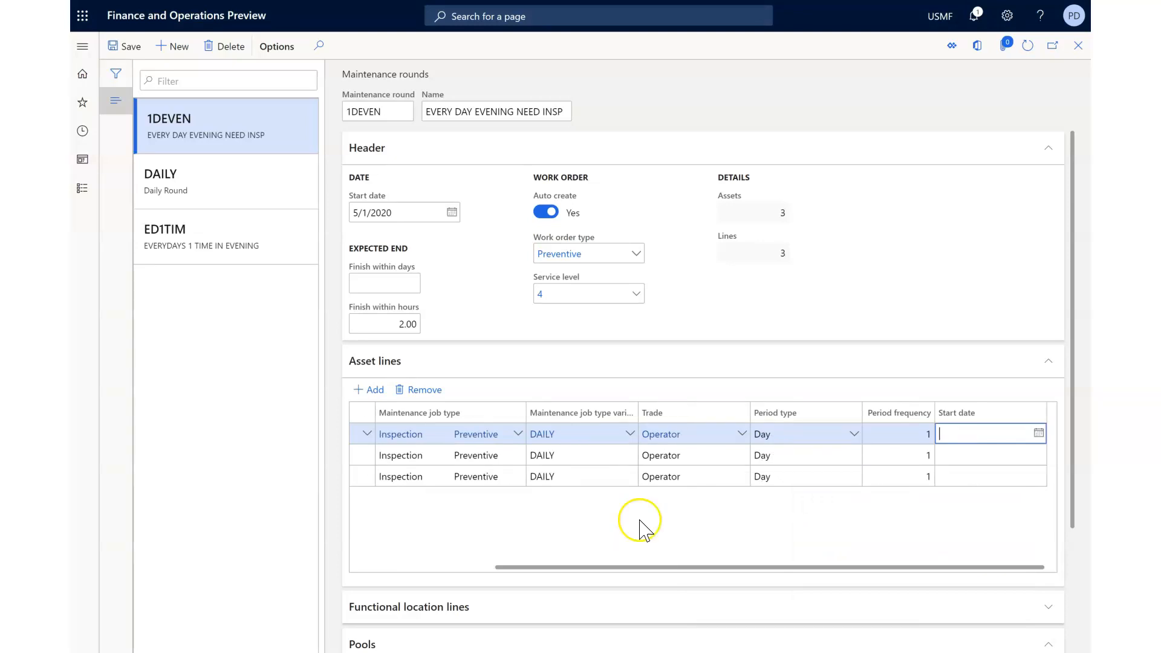
Add an empty pool line to the maintenance round and open the work order pool details from it.
drag(1072, 389, 693, 580)
drag(1073, 494, 1055, 650)
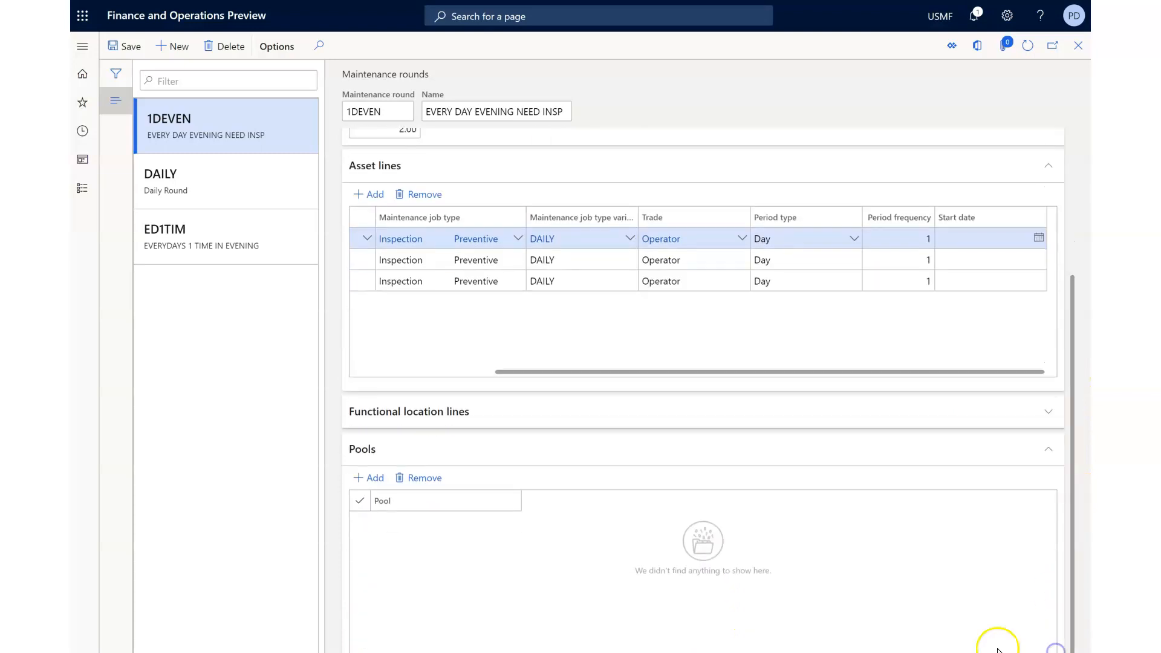
click(370, 477)
click(513, 522)
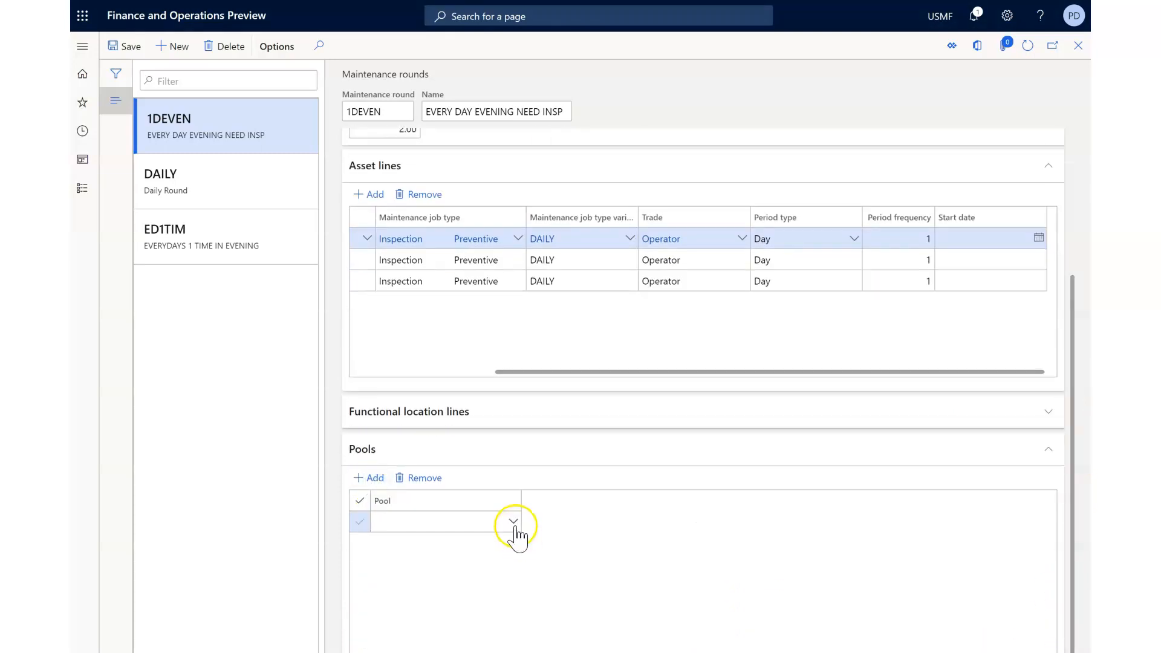
right_click(513, 522)
click(551, 614)
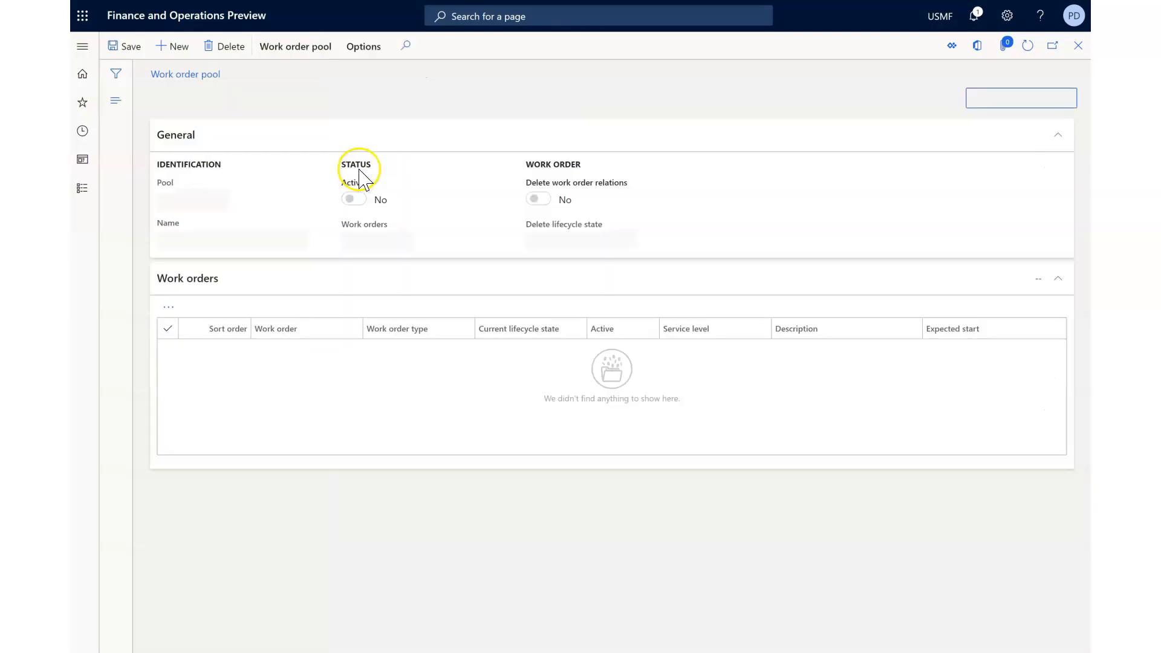
Create a new work order pool with AFTERNOON as both its ID and name.
click(173, 46)
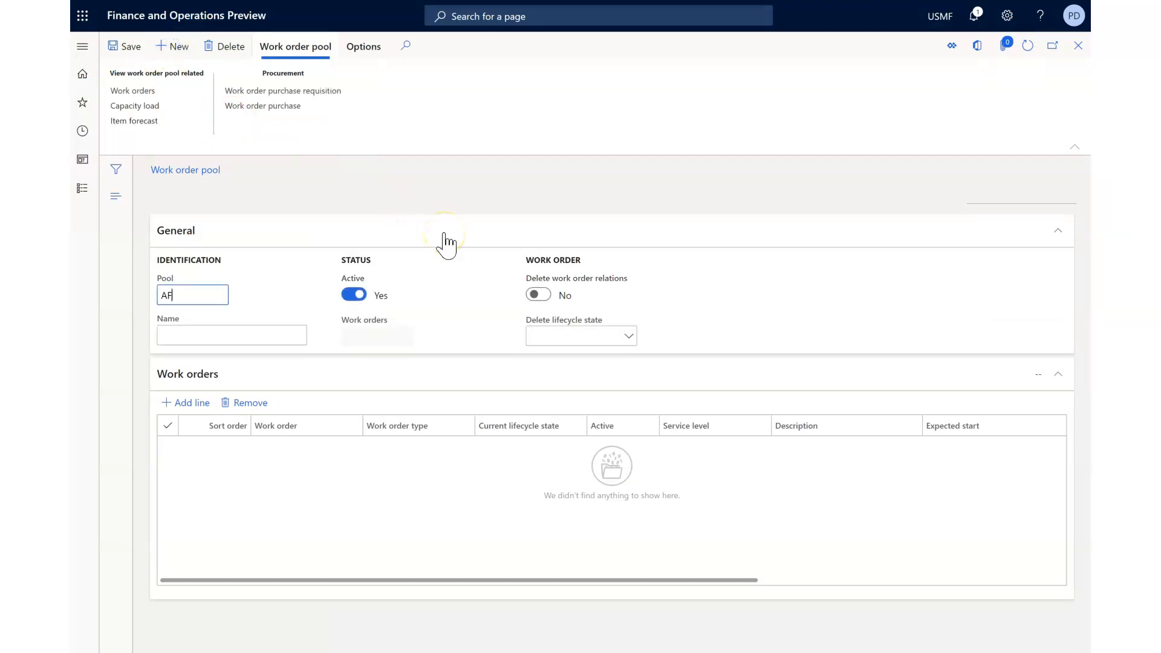
text(AFTERNOON)
key(Tab)
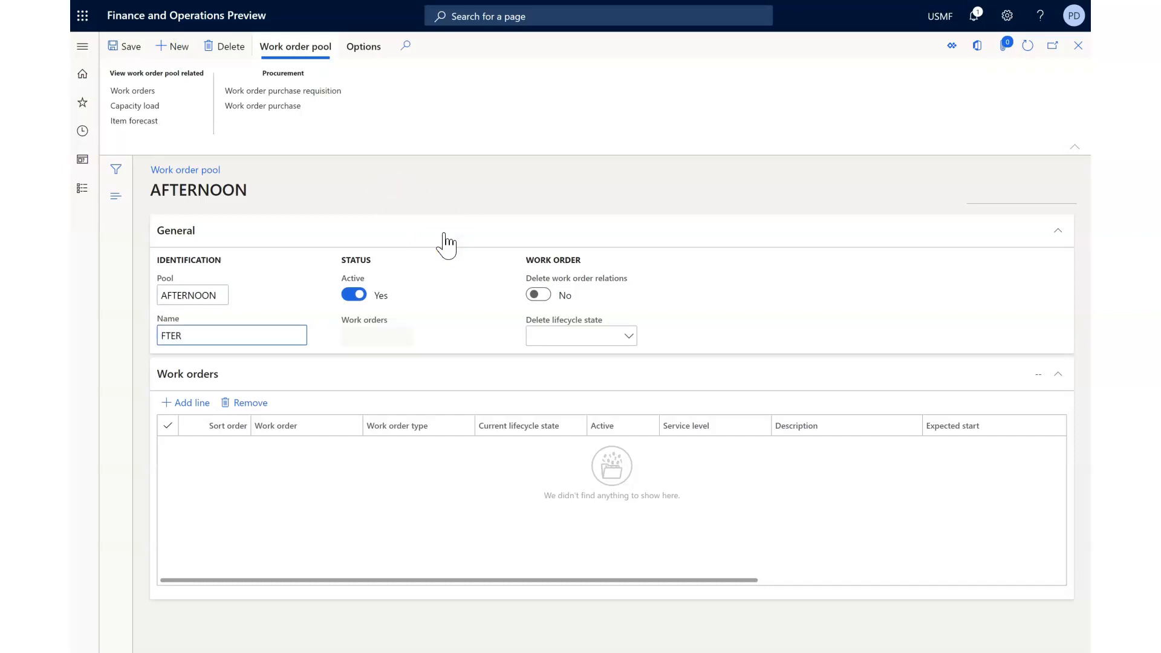
text(AFTERNOON)
key(Tab)
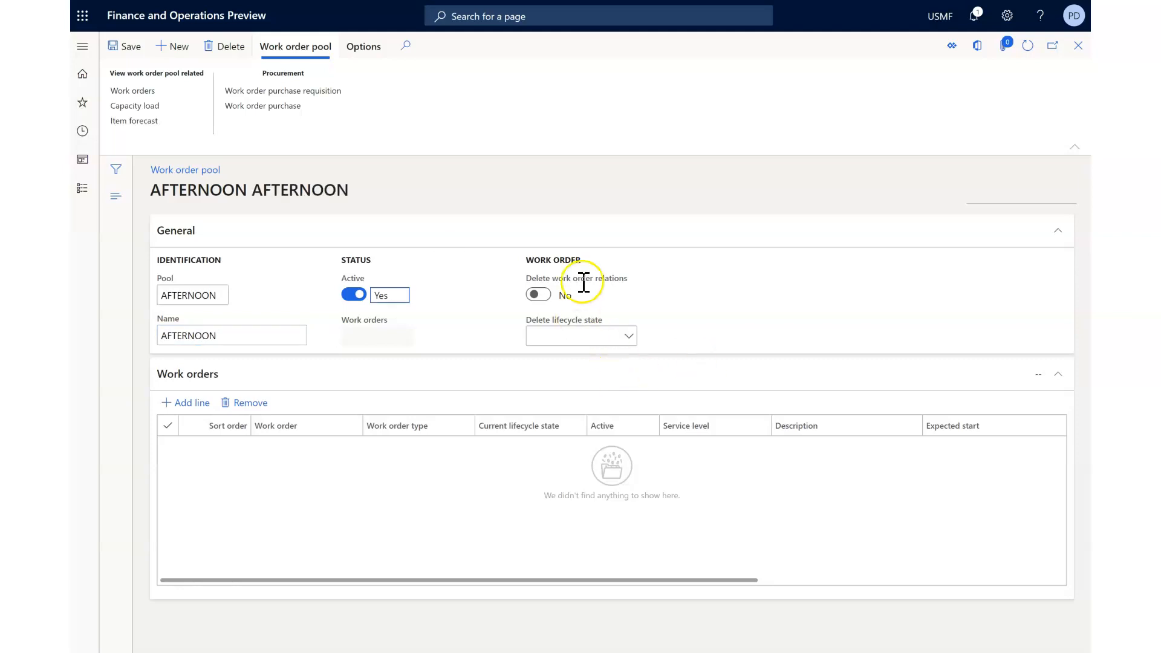
Enable deleting work order relations for the AFTERNOON pool at the Completed lifecycle state, and return to the maintenance round.
click(535, 295)
click(632, 336)
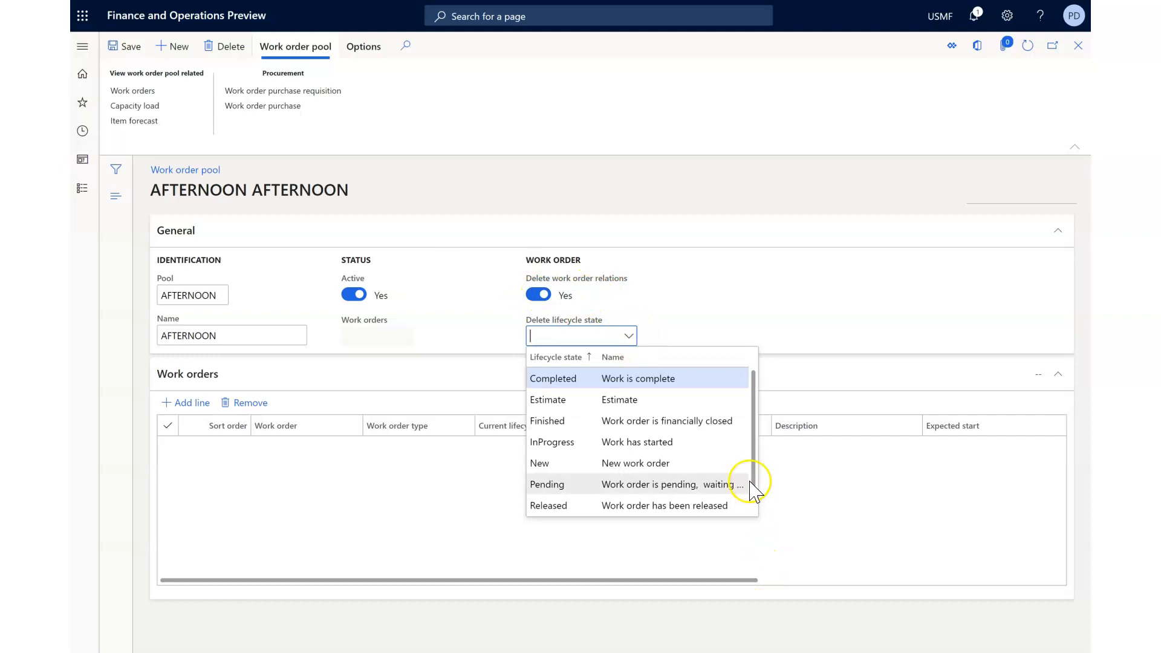
drag(753, 457, 748, 433)
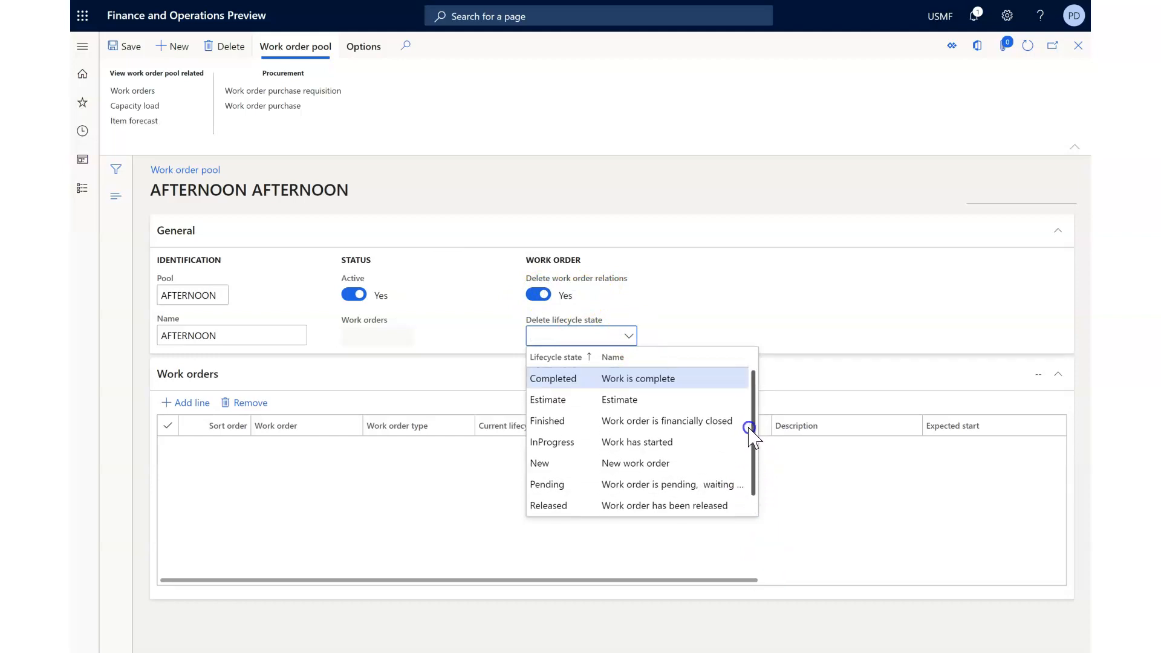
click(684, 379)
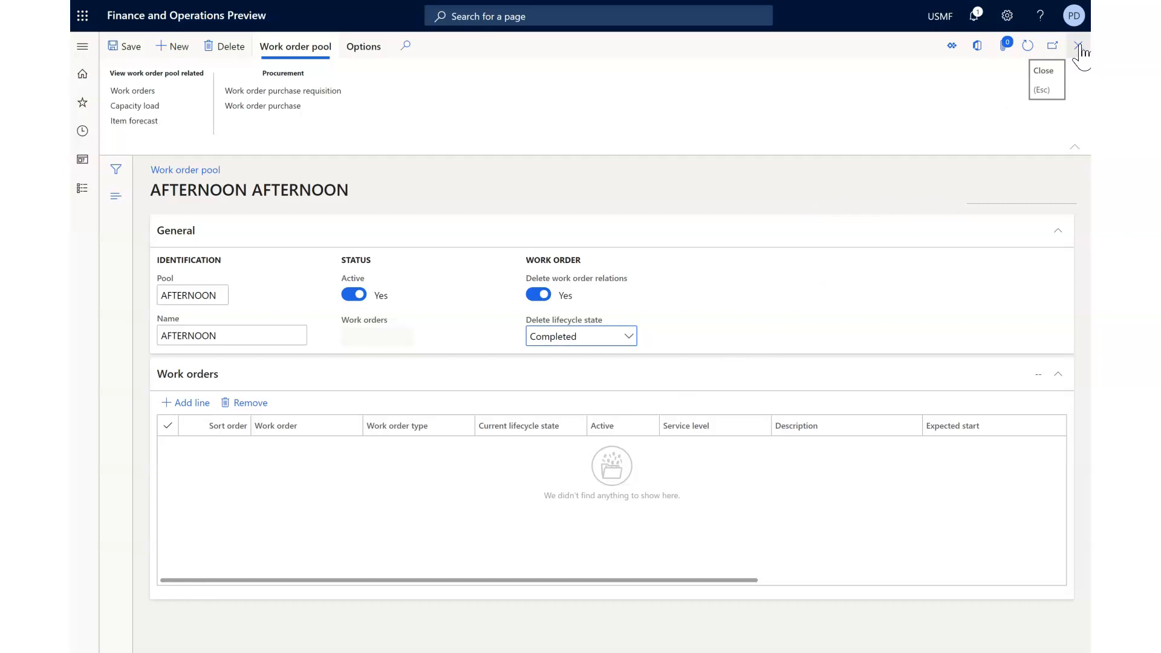
click(1078, 45)
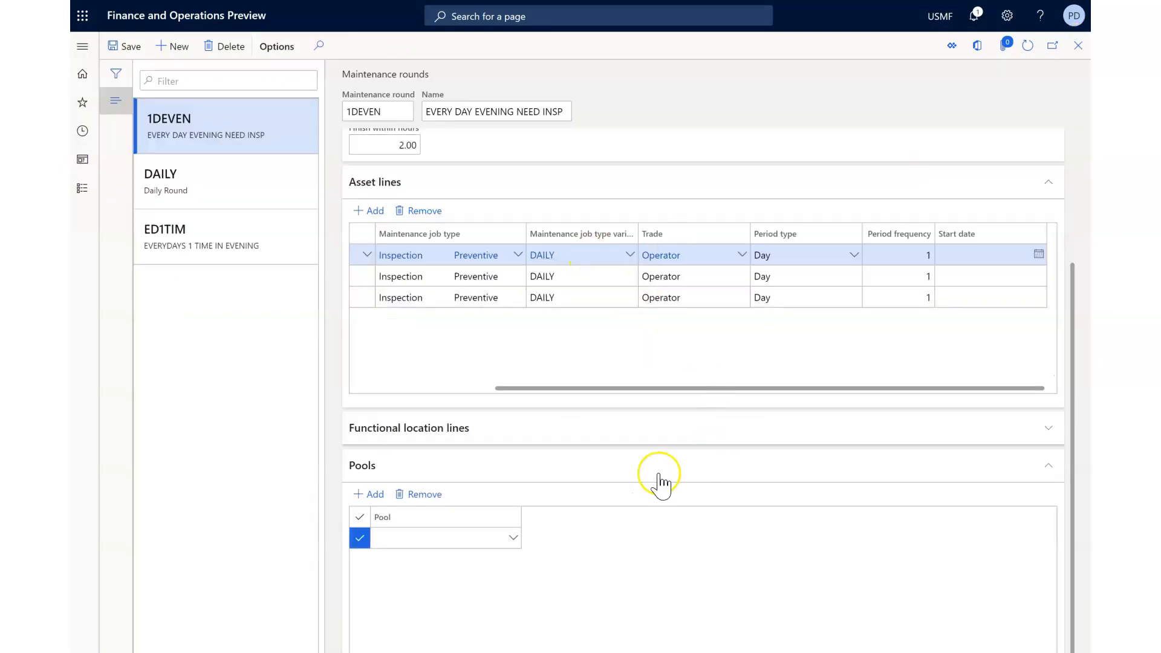
Assign the AFTERNOON pool to the round's pool line, save the round and return to the home page.
click(511, 538)
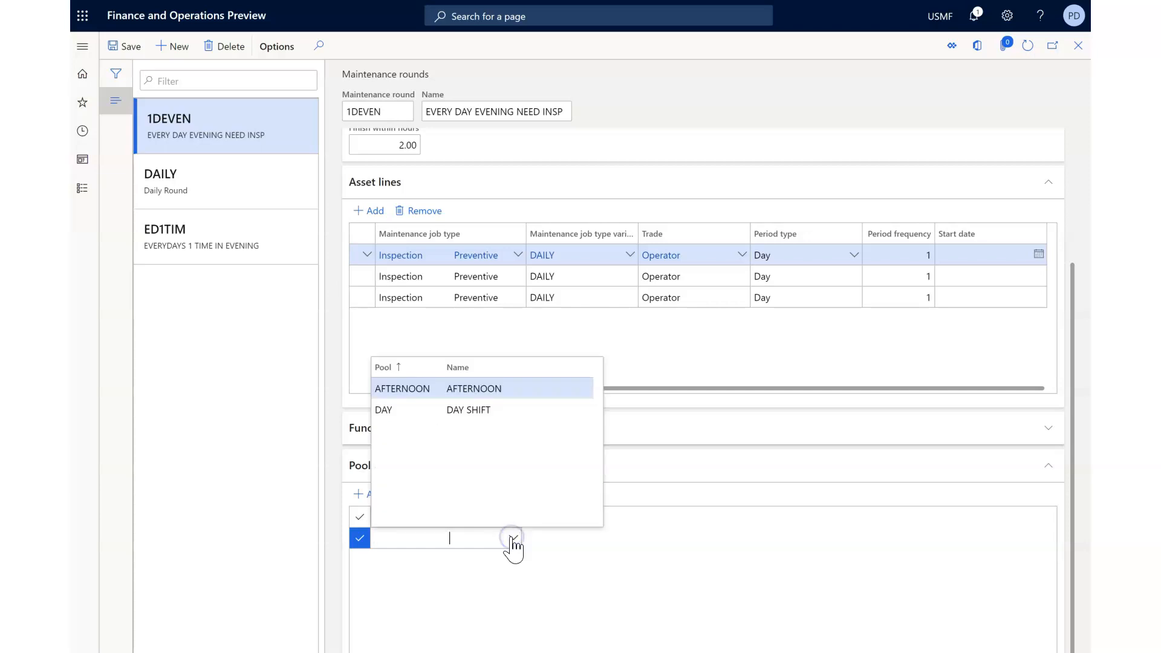
click(461, 386)
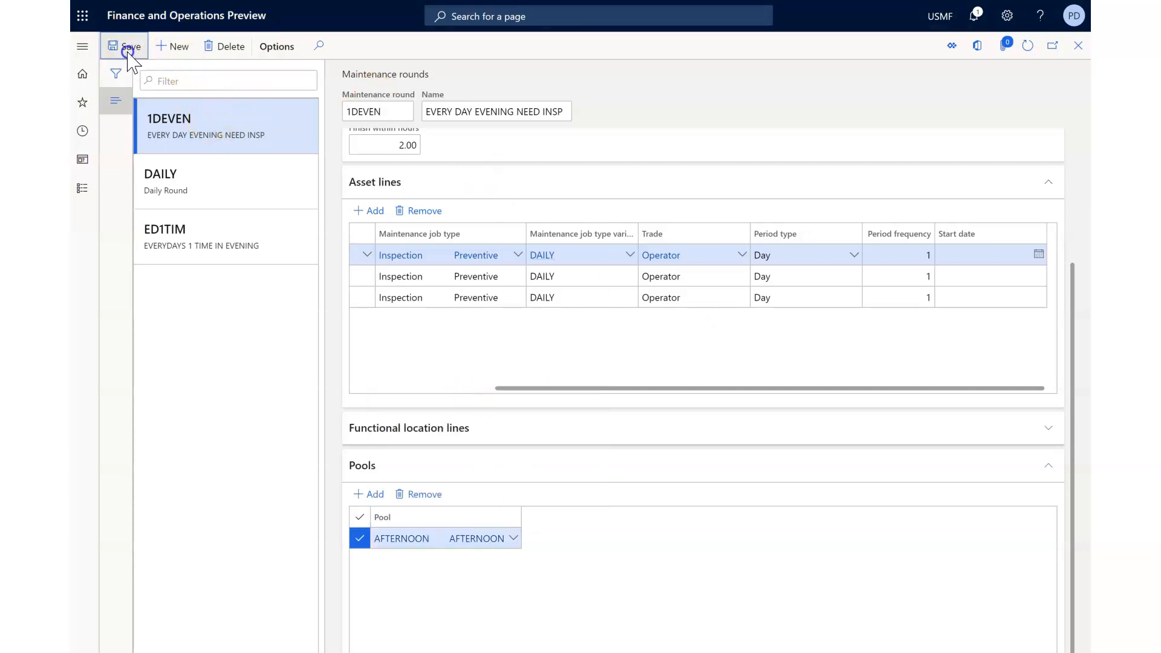
click(183, 17)
Open the maintenance job type defaults in the Asset management setup.
click(82, 46)
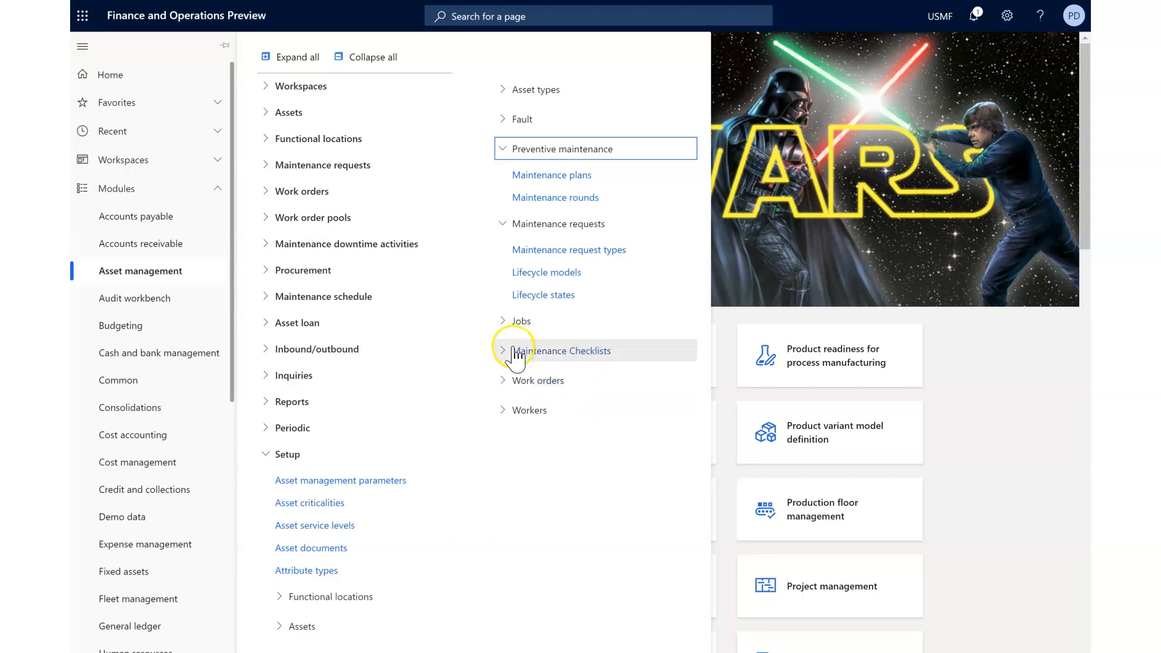
click(503, 322)
click(562, 445)
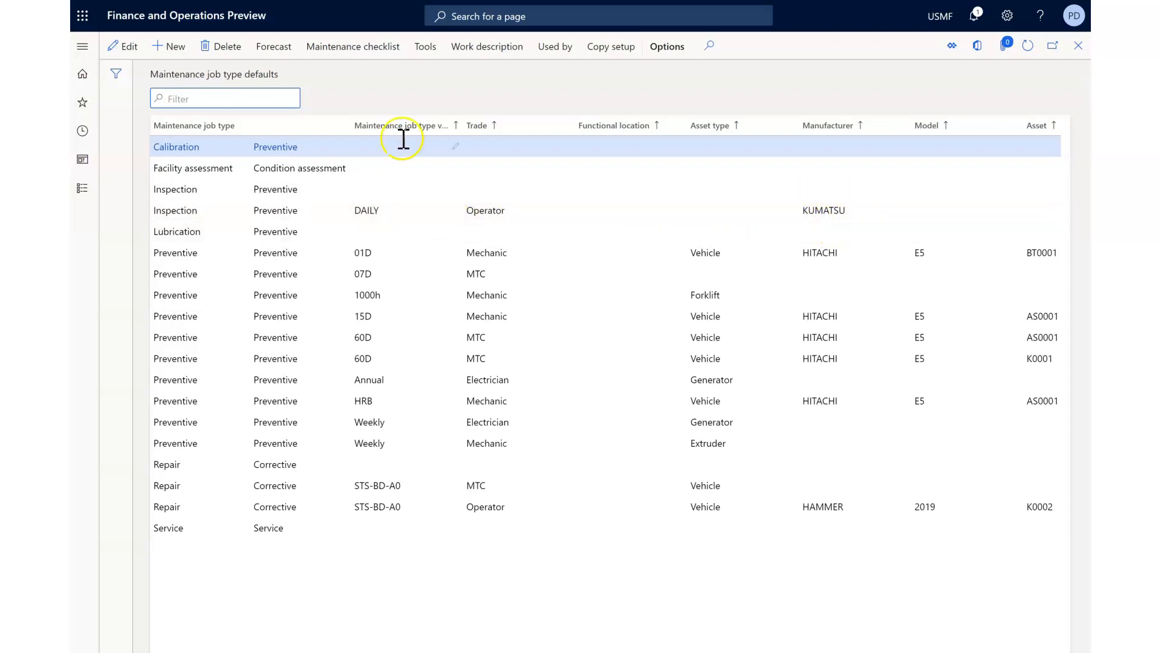
Examine the maintenance checklist of the Inspection DAILY Operator default for KUMATSU, including the lines of its KUMATSUINS template.
click(361, 48)
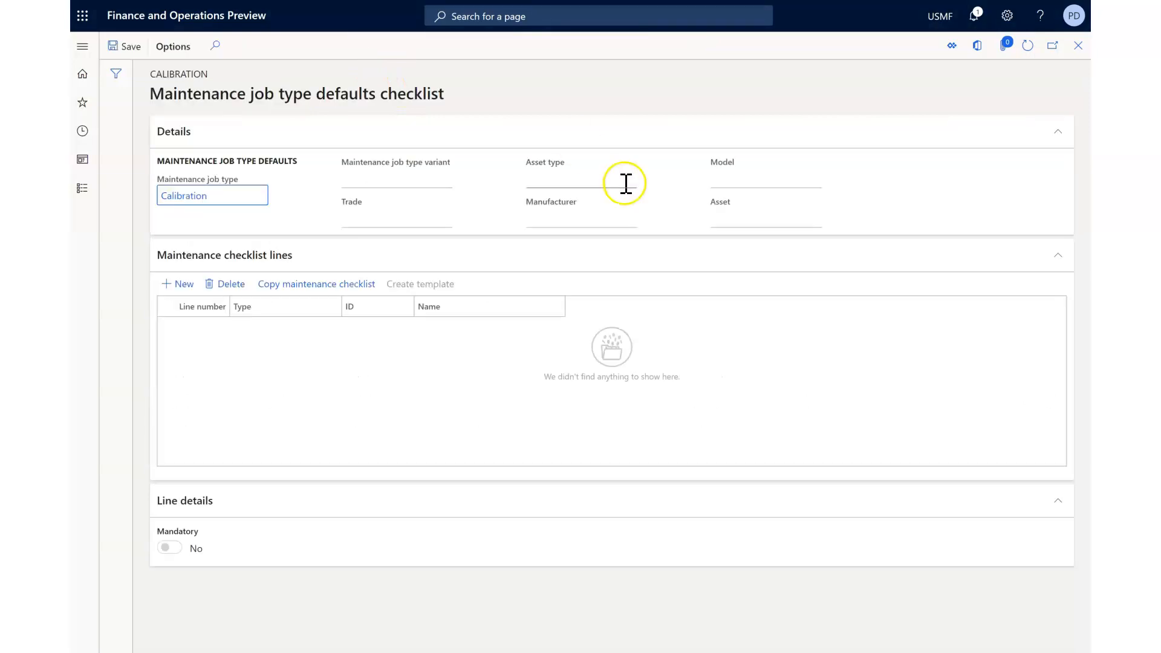
click(1079, 48)
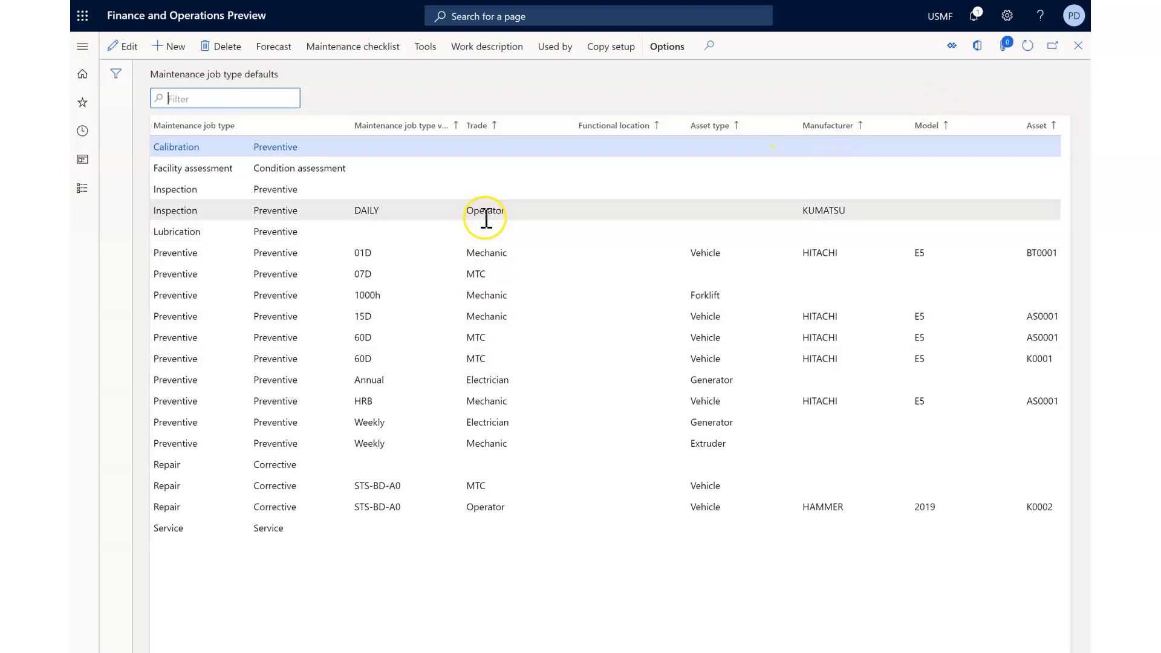
click(486, 218)
click(365, 48)
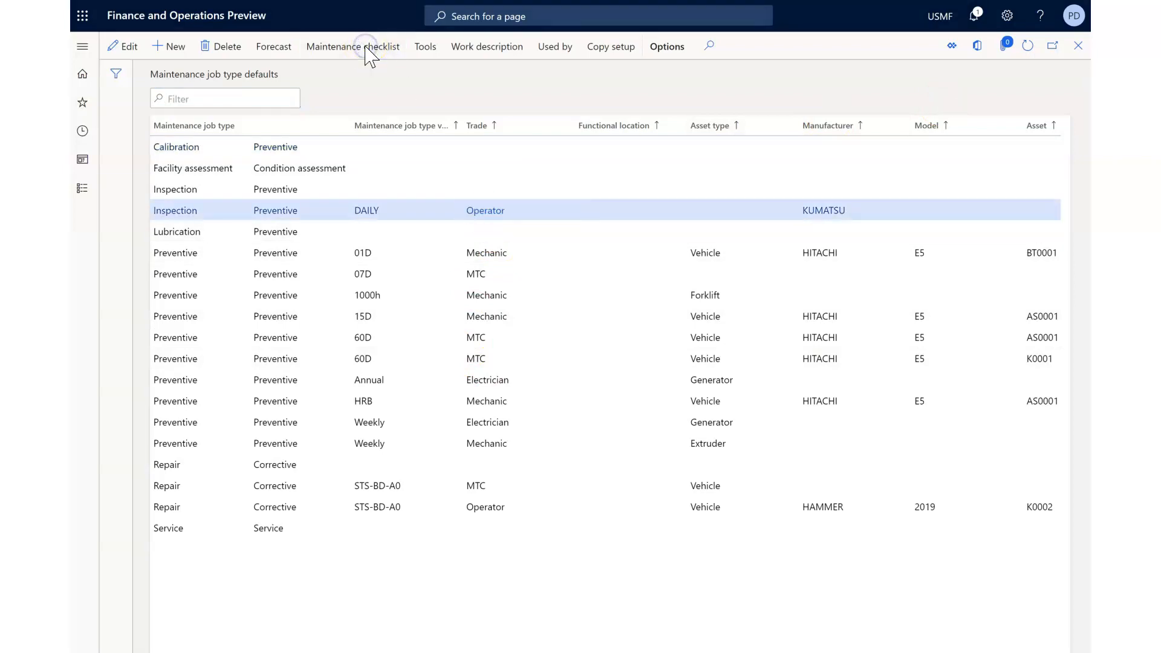
click(193, 549)
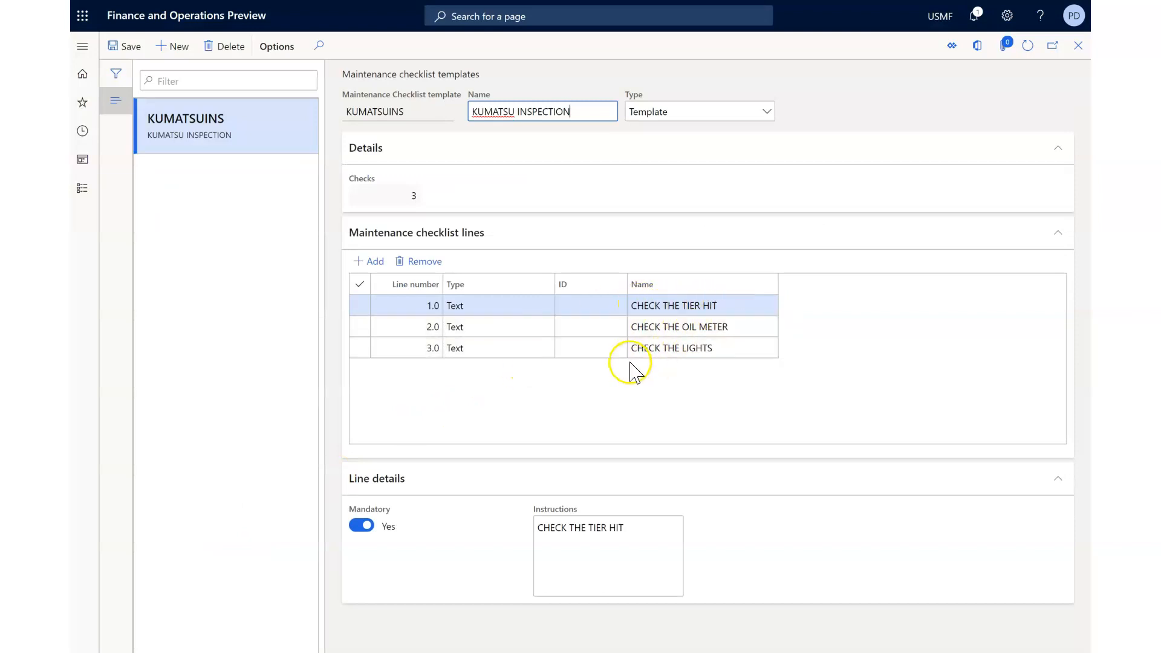
click(1076, 47)
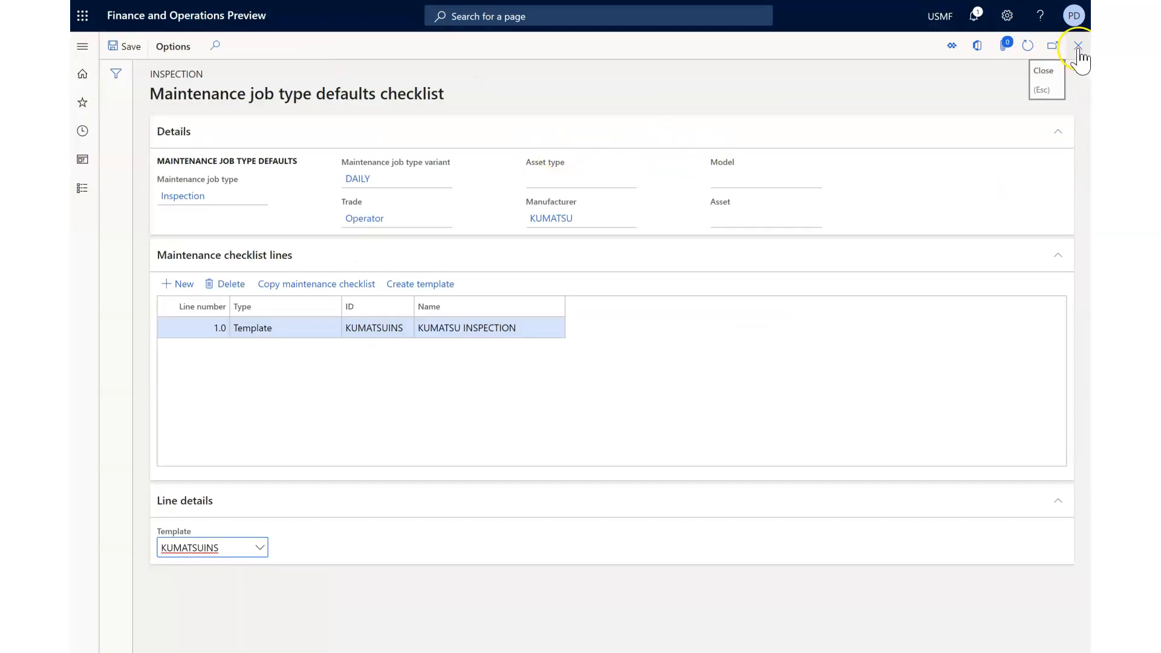
click(1078, 51)
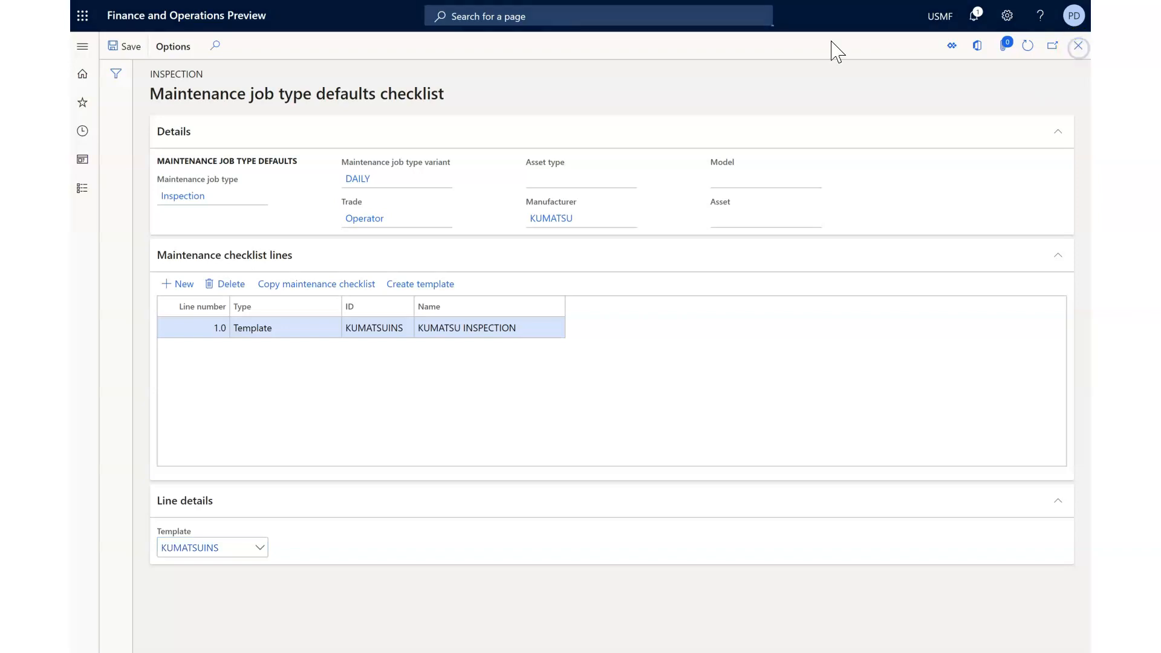
Examine the maintenance forecast of the Inspection DAILY default for KUMATSU, and return to the home page.
click(280, 48)
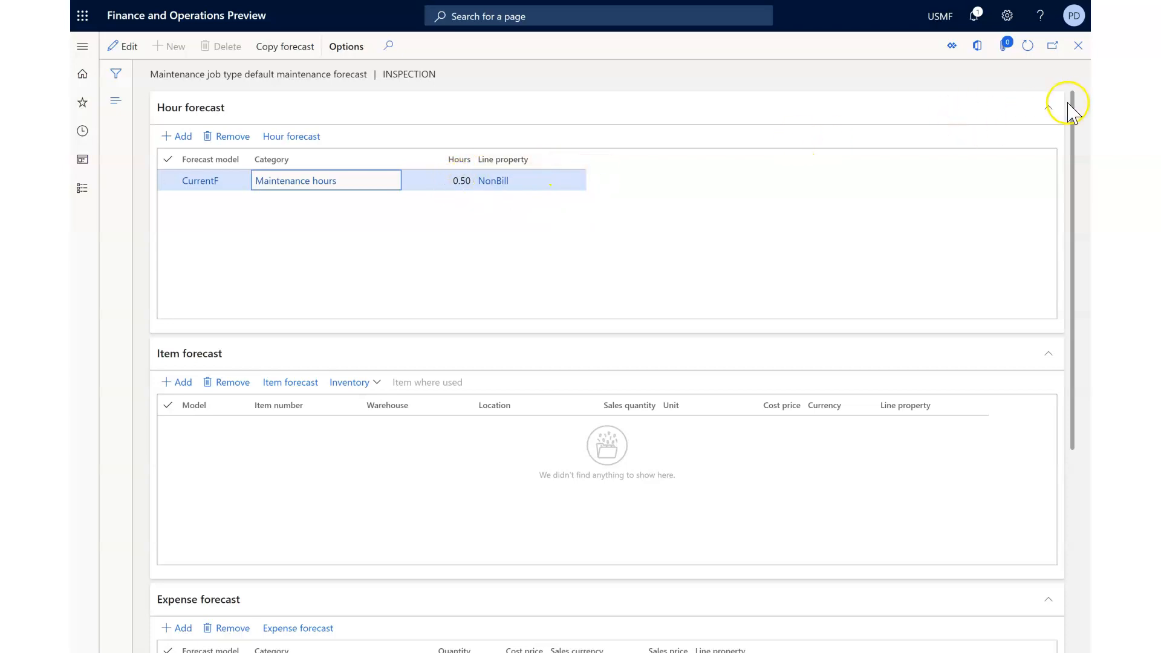
click(1077, 47)
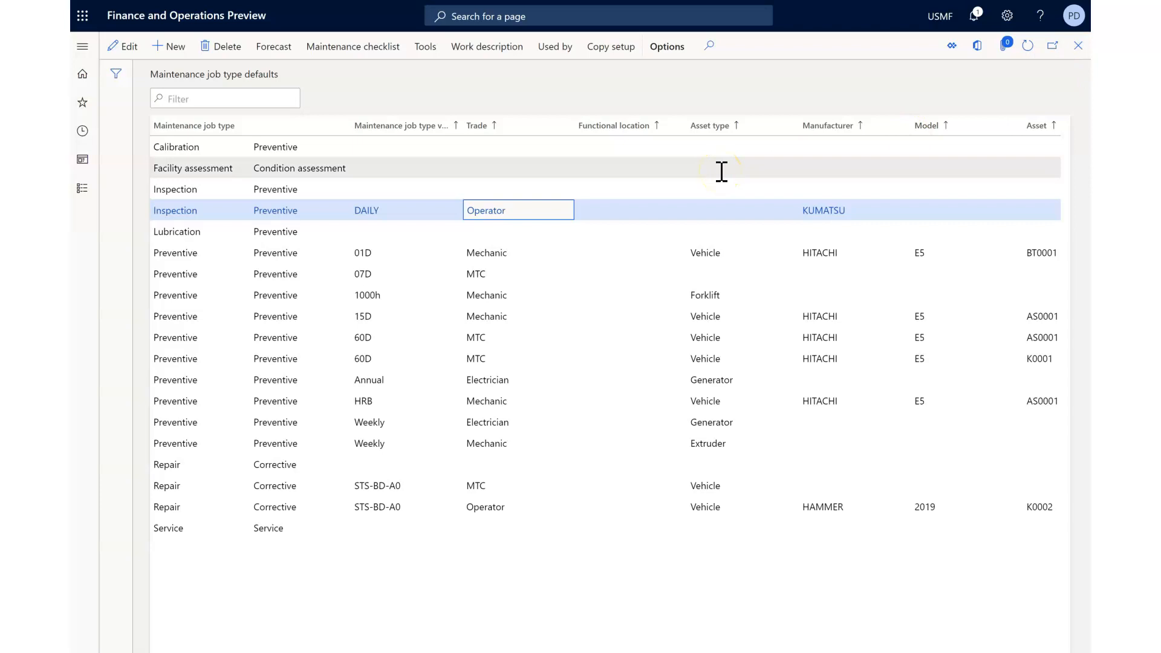
click(1077, 46)
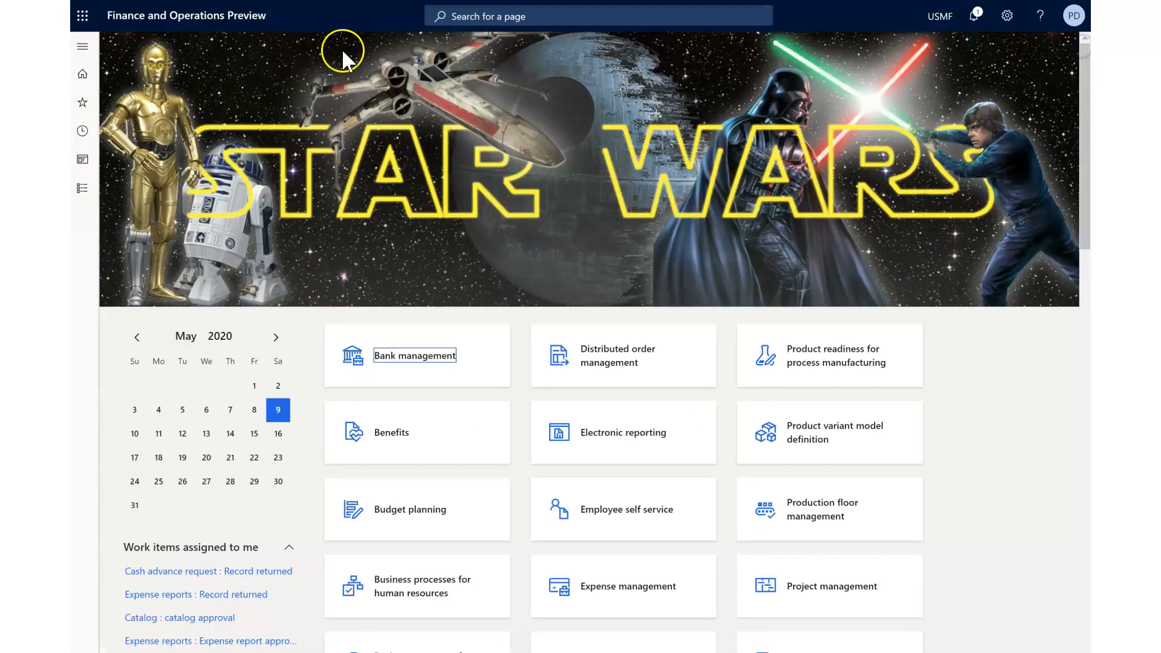
Open the Schedule maintenance rounds job among the periodic preventive maintenance tasks of Asset management.
click(84, 52)
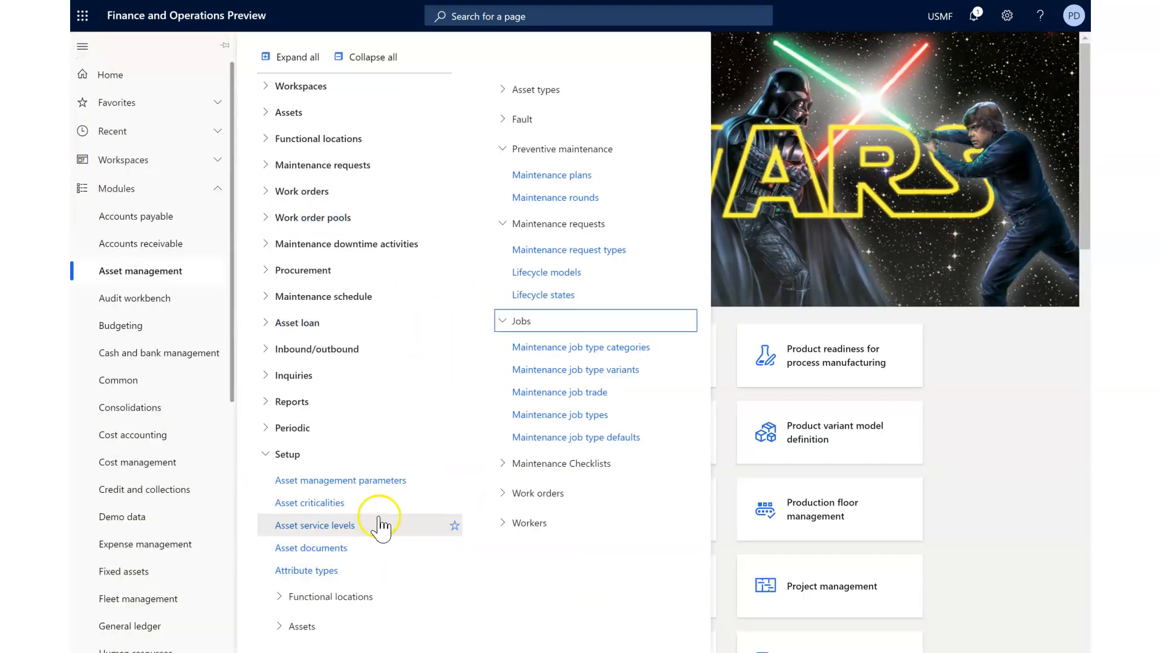
click(270, 431)
click(279, 490)
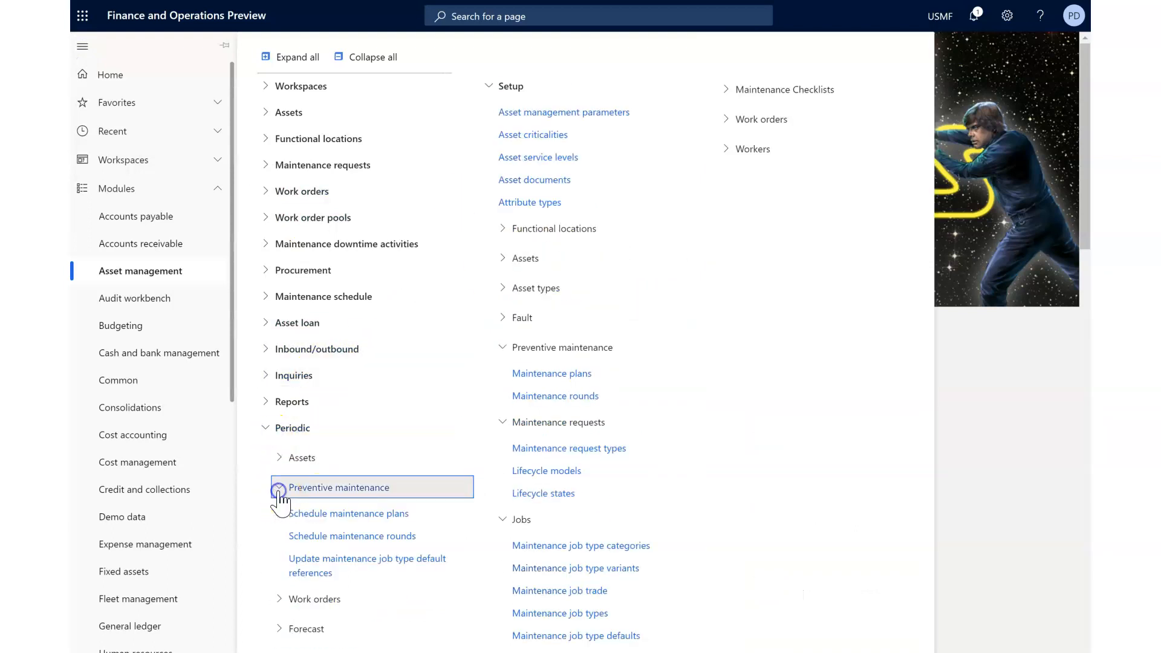
click(357, 536)
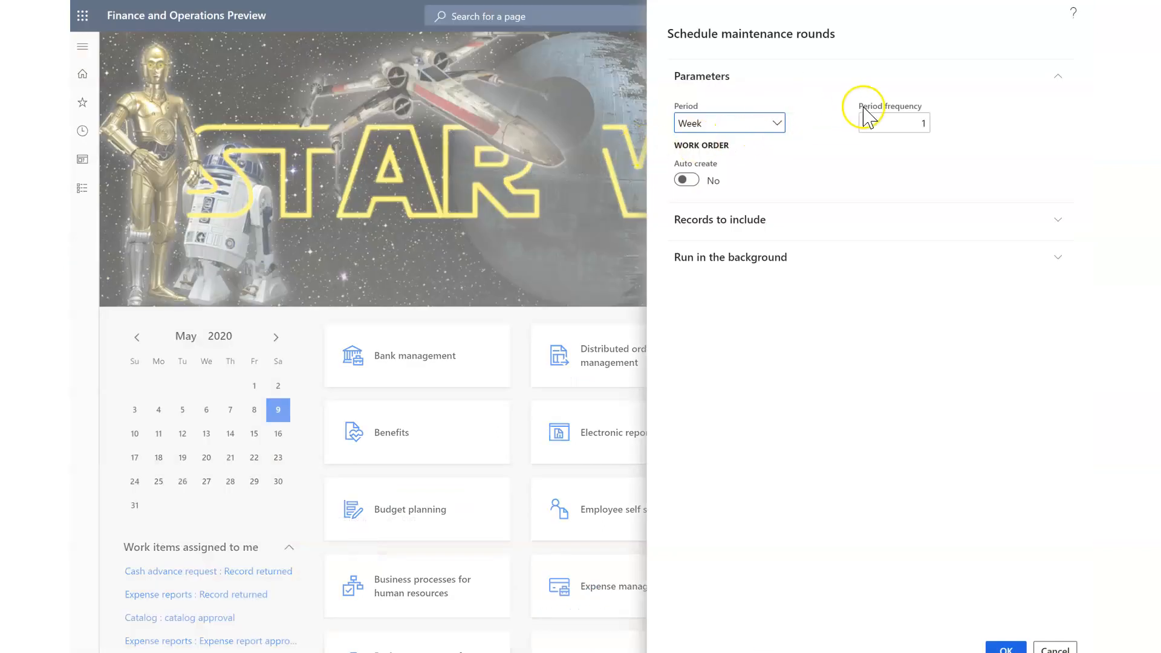
Filter the records to include to maintenance round 1DEVEN, with the criteria value set to be replaced on lookup.
click(707, 222)
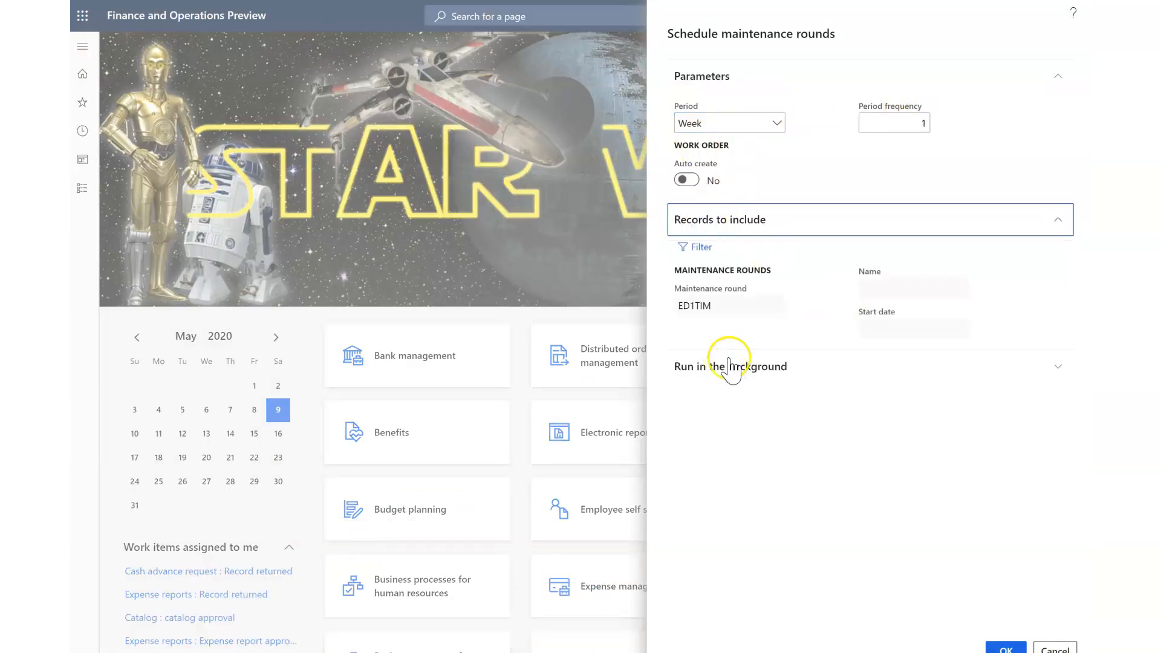
click(701, 248)
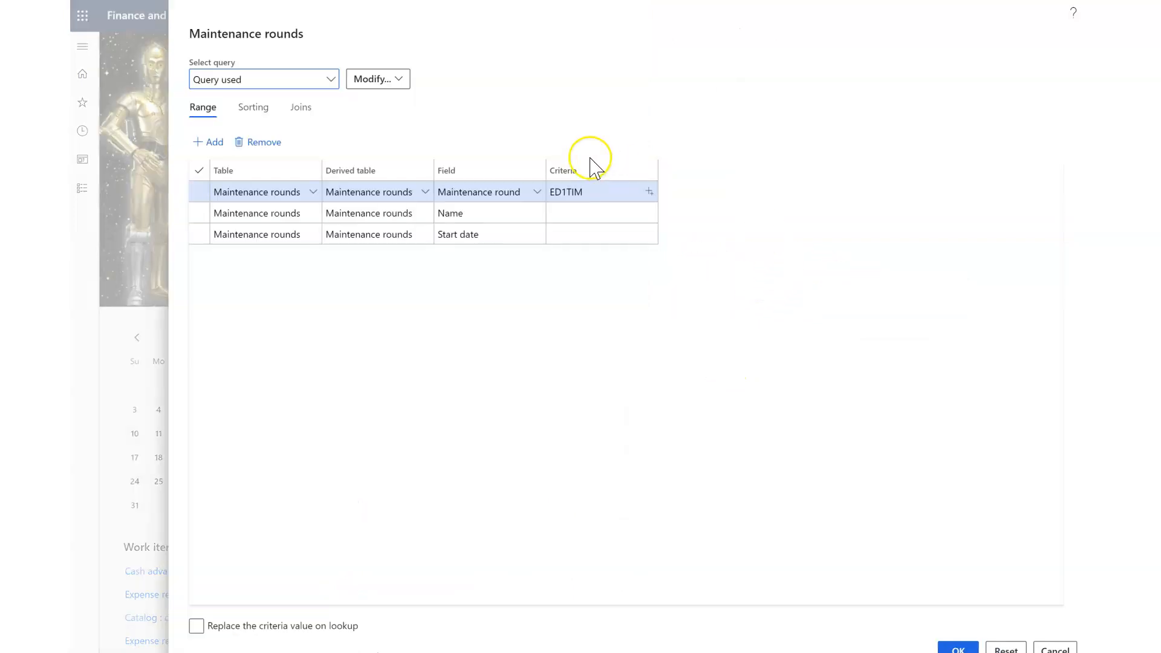
click(601, 190)
key(BackSpace)
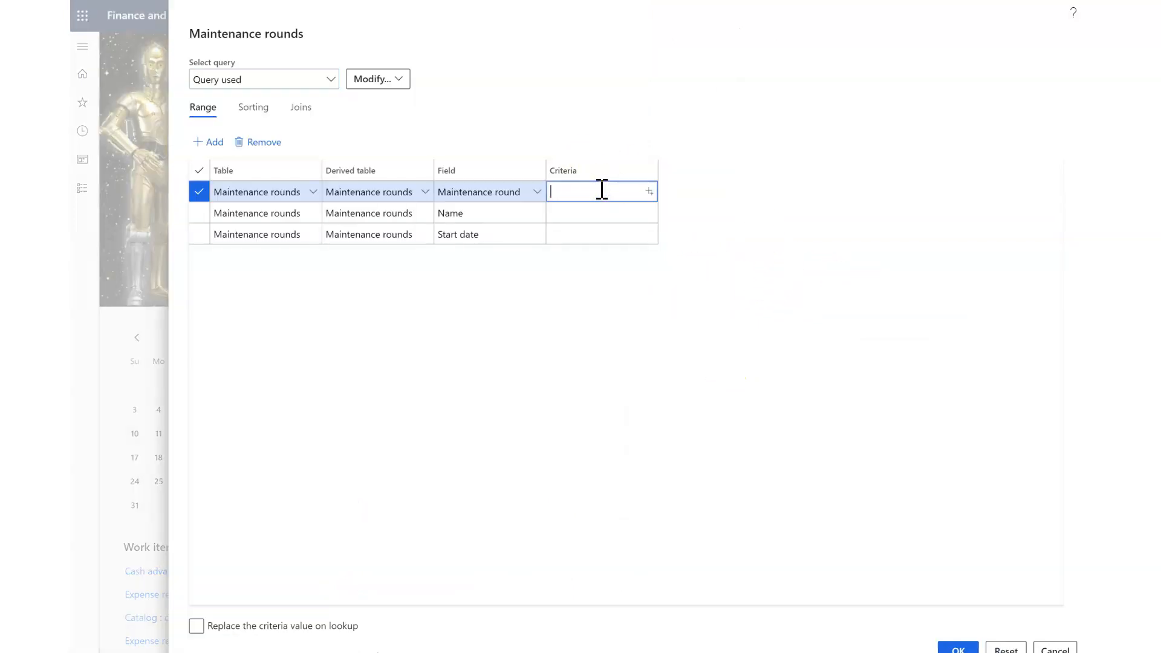
click(196, 625)
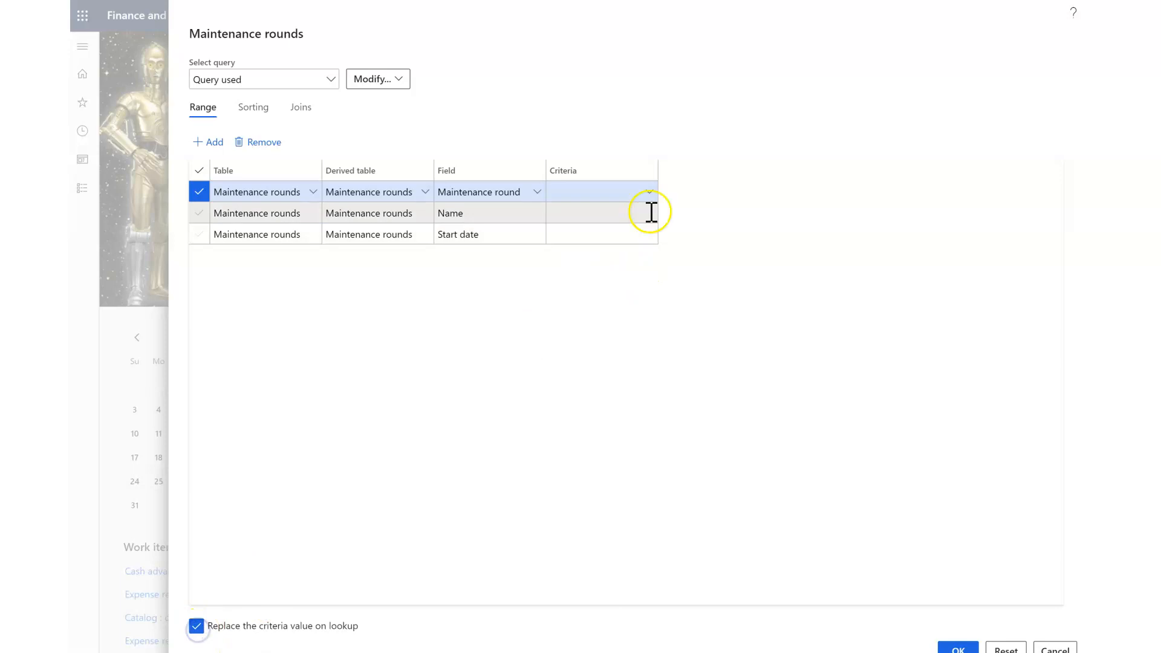
click(649, 191)
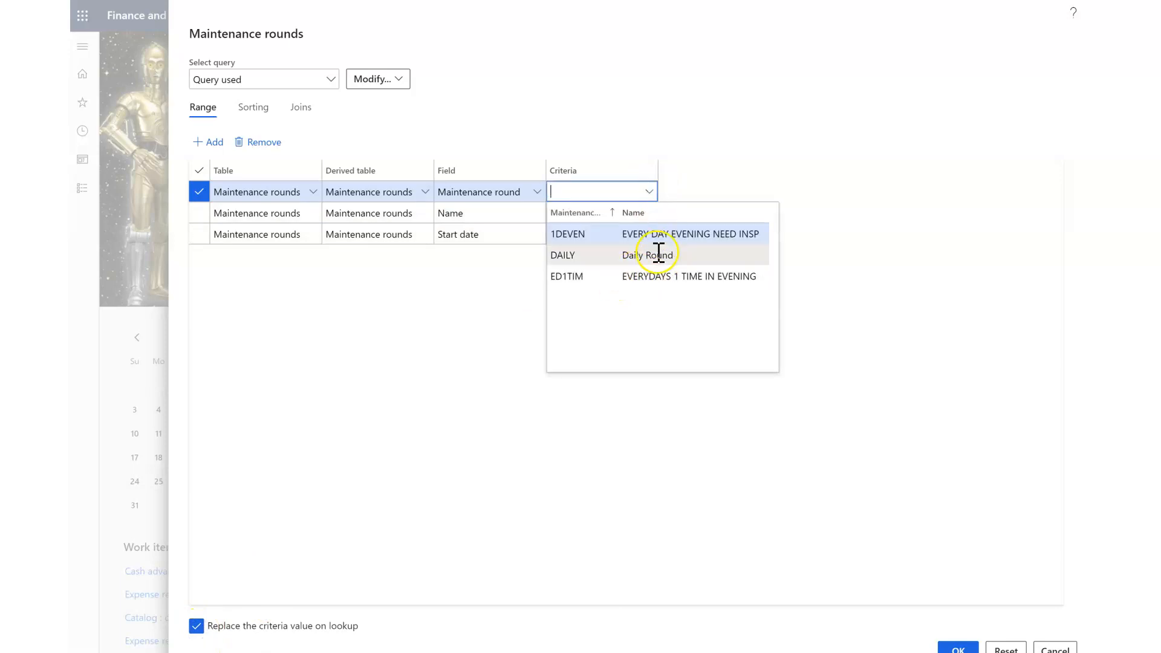
click(654, 235)
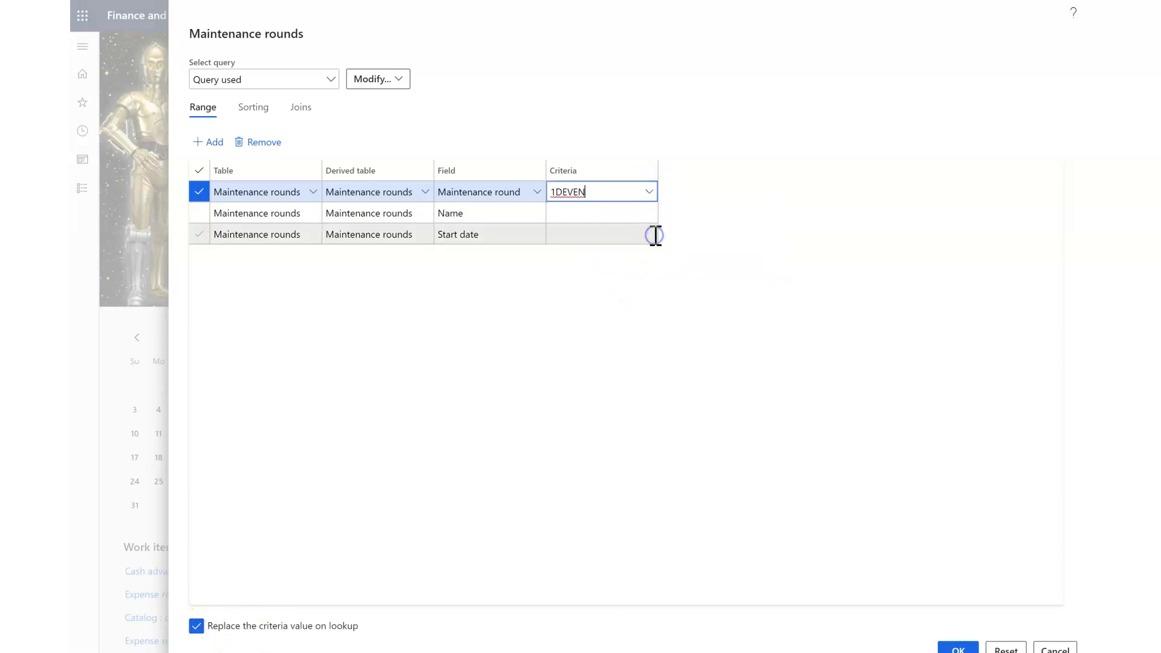
click(958, 647)
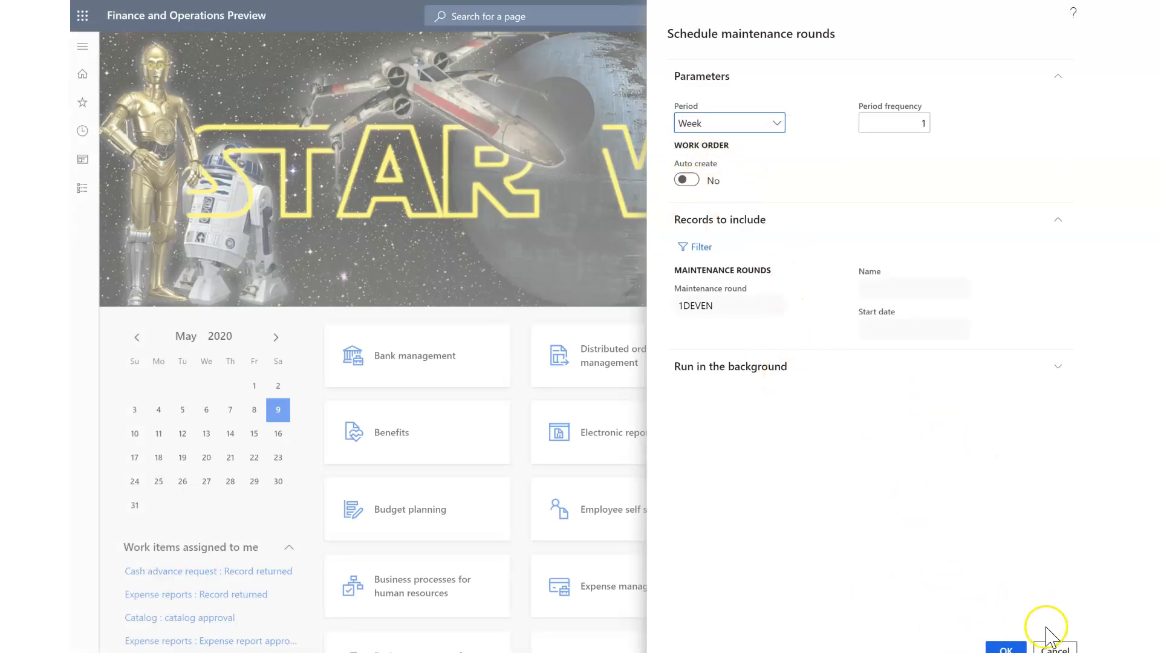
Run the scheduling of the maintenance round for a one-week period and check its notification in the Action center.
click(1007, 648)
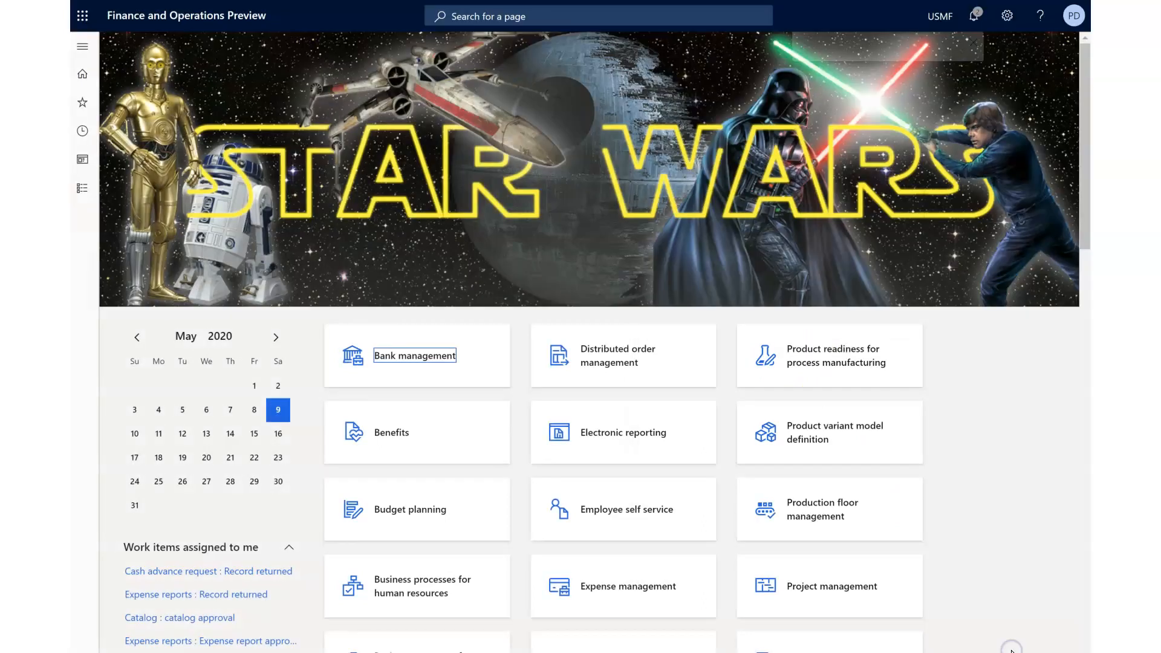
click(979, 25)
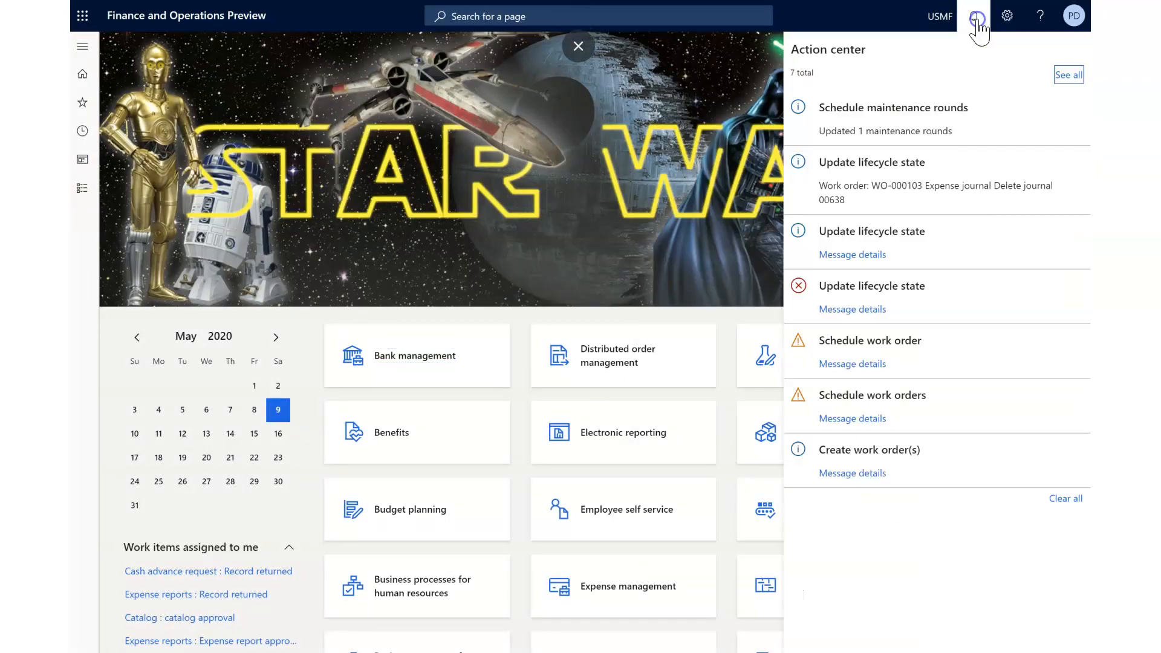
click(846, 24)
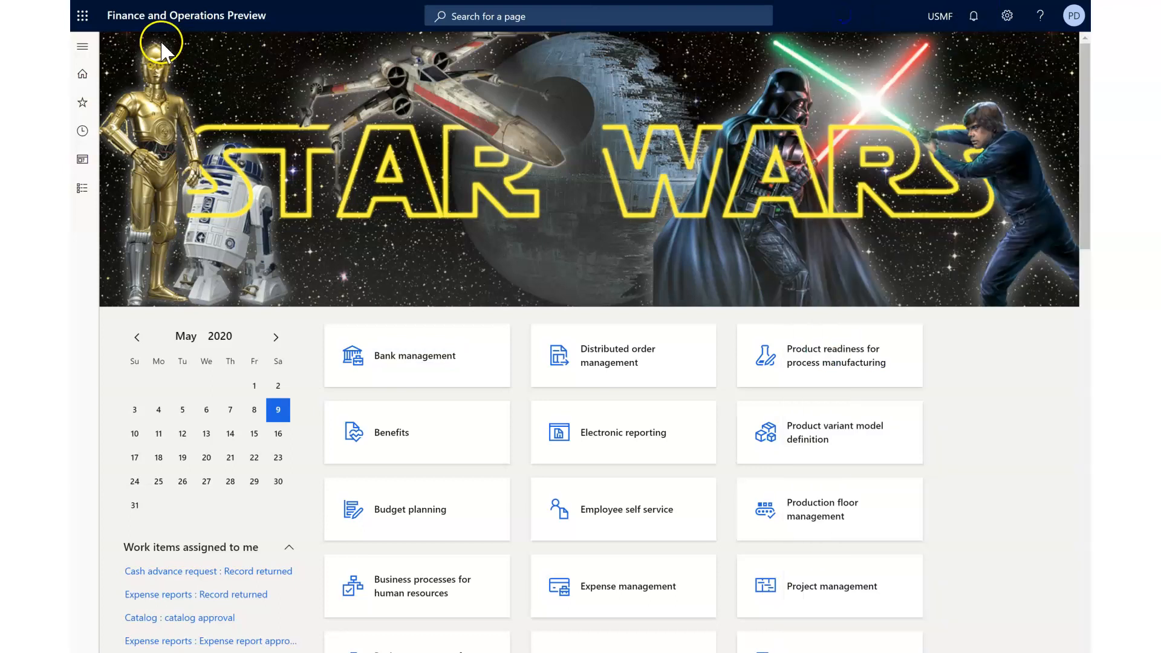
Open the list of all maintenance schedule lines, filter the reference type to contain "rOUND", and look through the line details.
click(82, 46)
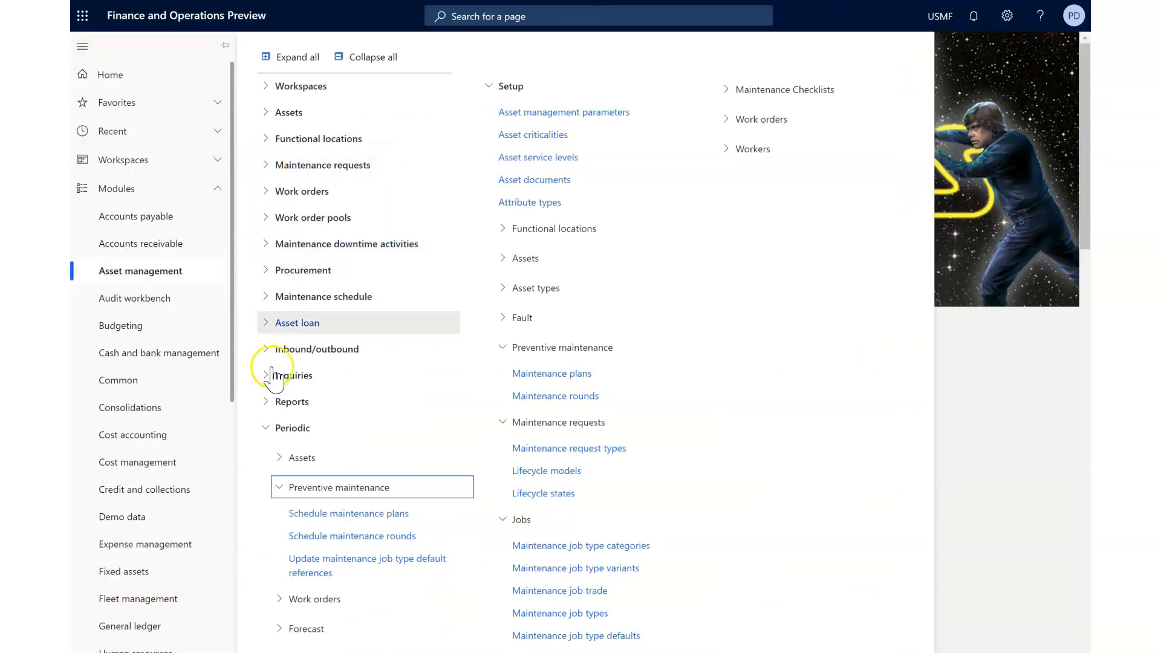
click(266, 296)
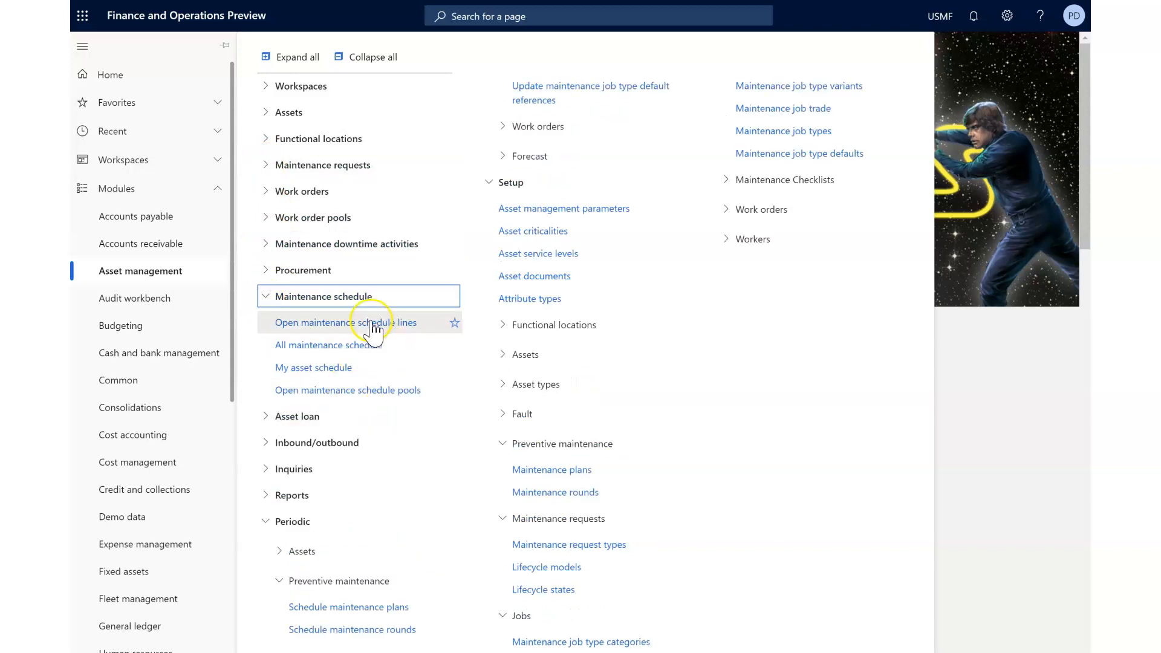
click(324, 356)
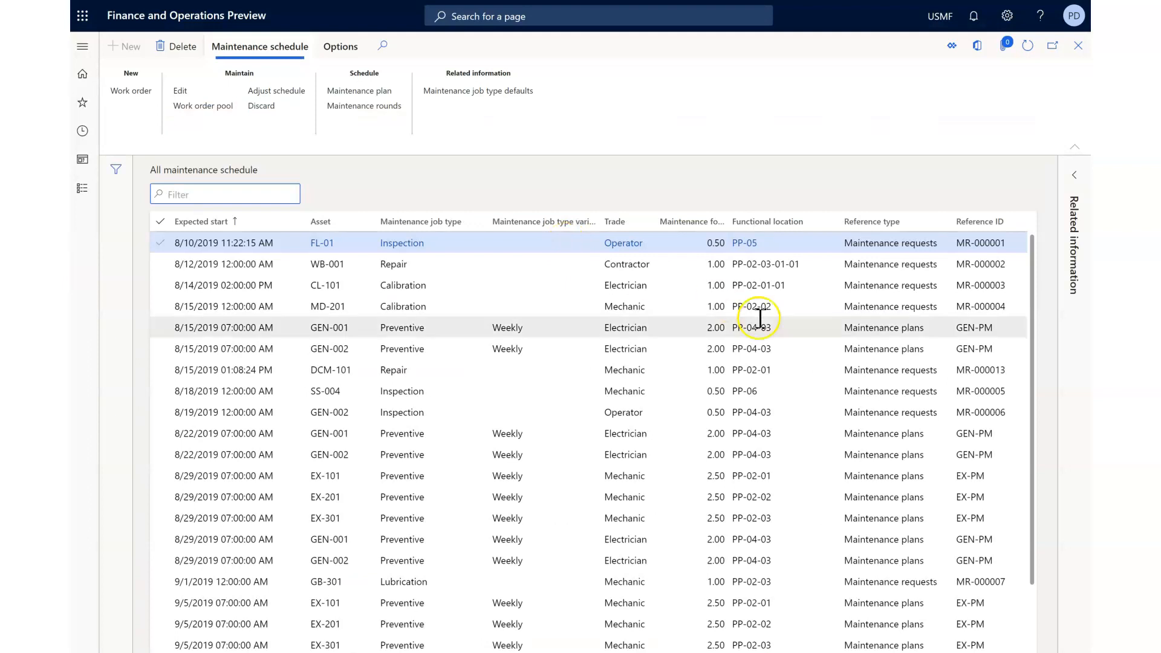
click(879, 228)
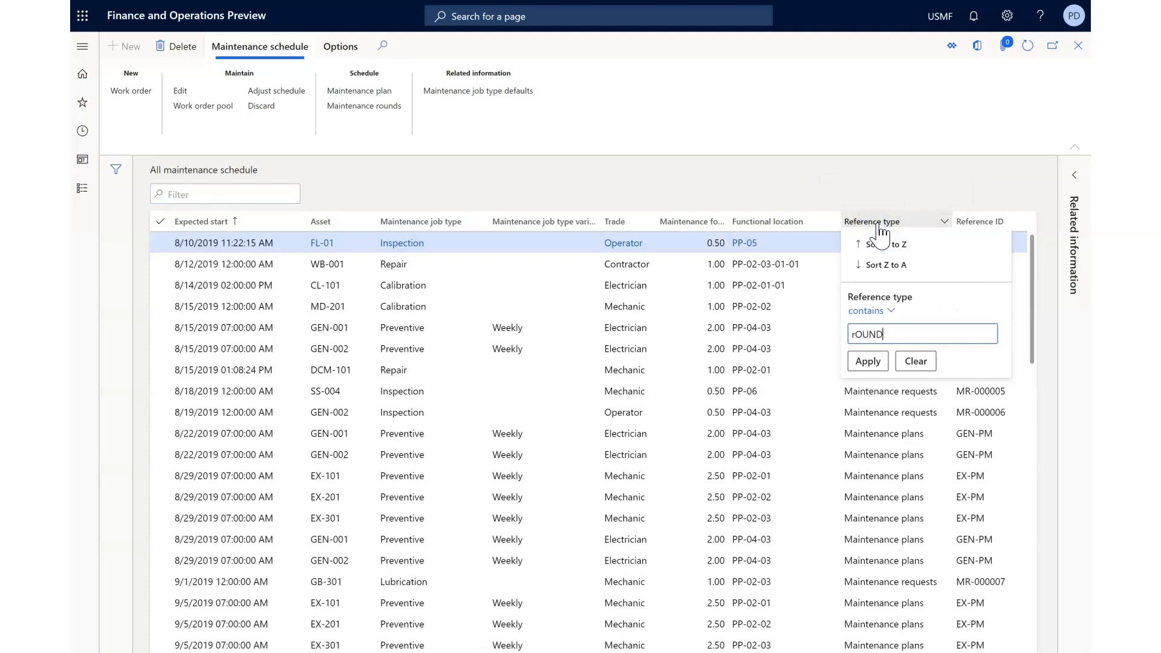
key(Return)
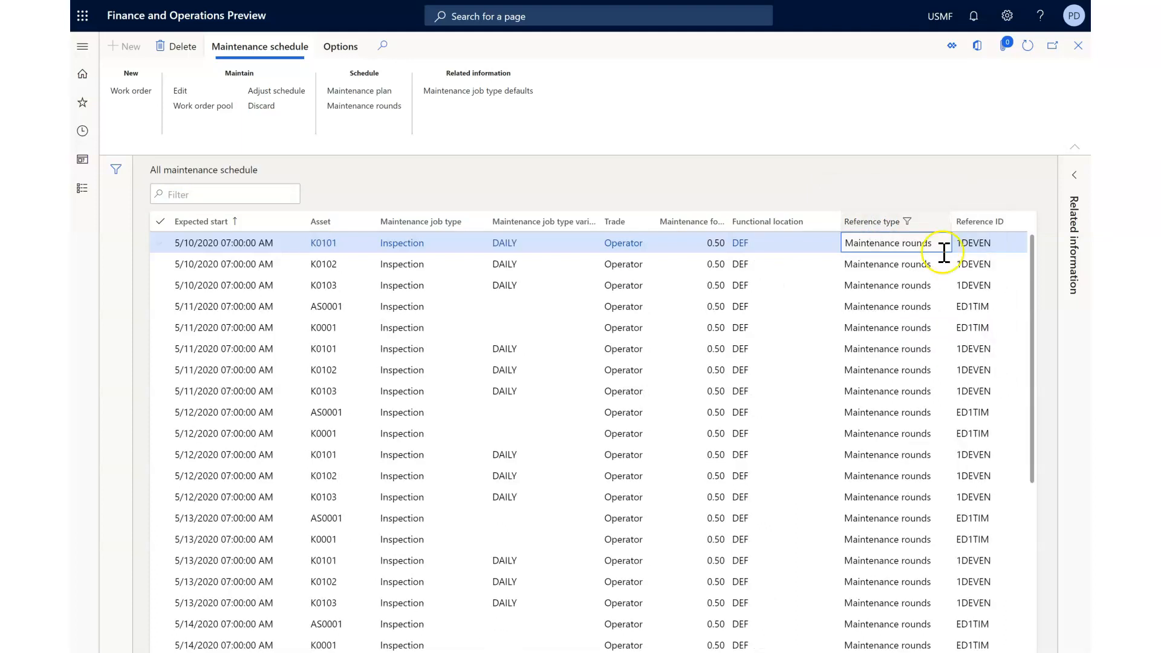
click(1035, 291)
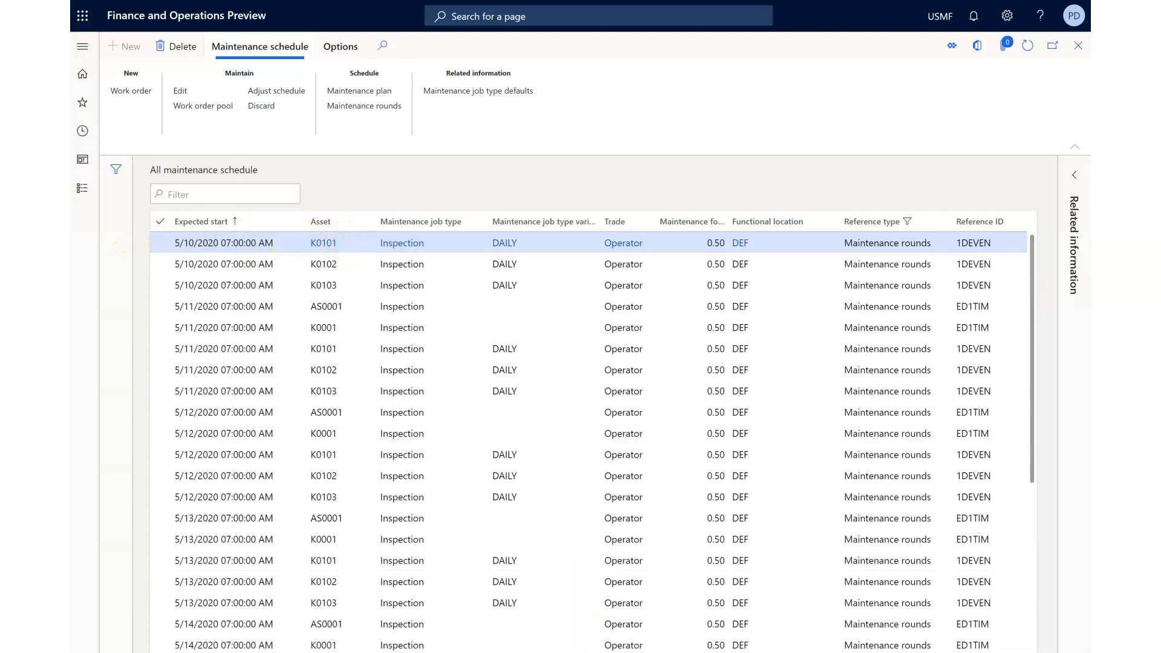
scroll(589, 433, right, 10)
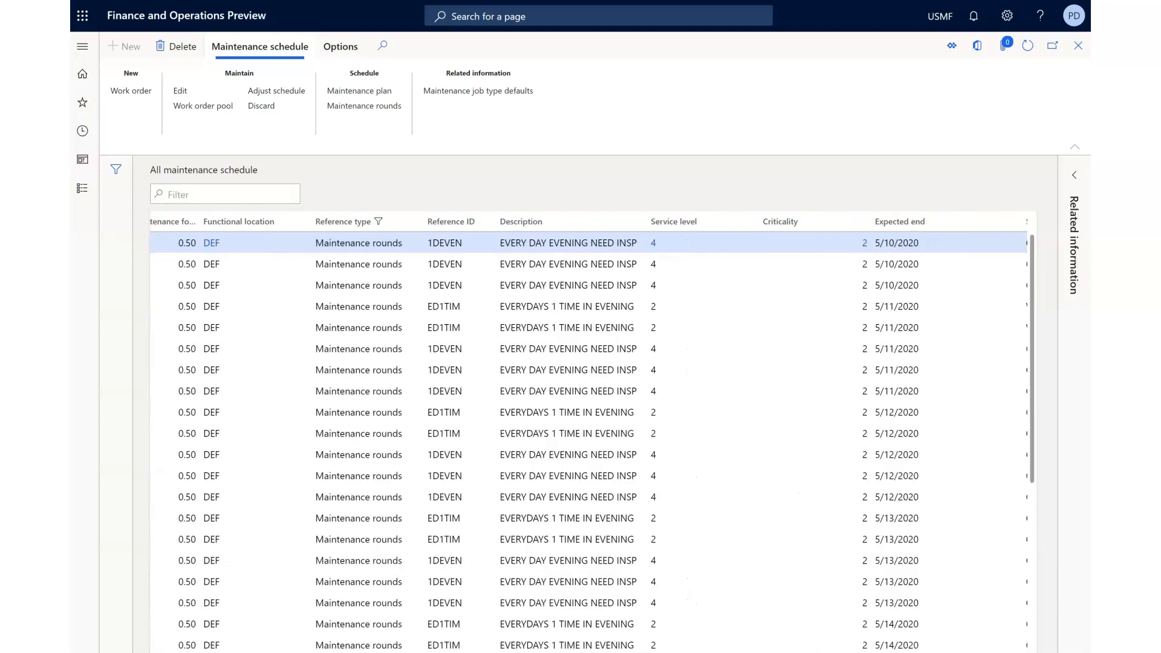
scroll(588, 433, left, 10)
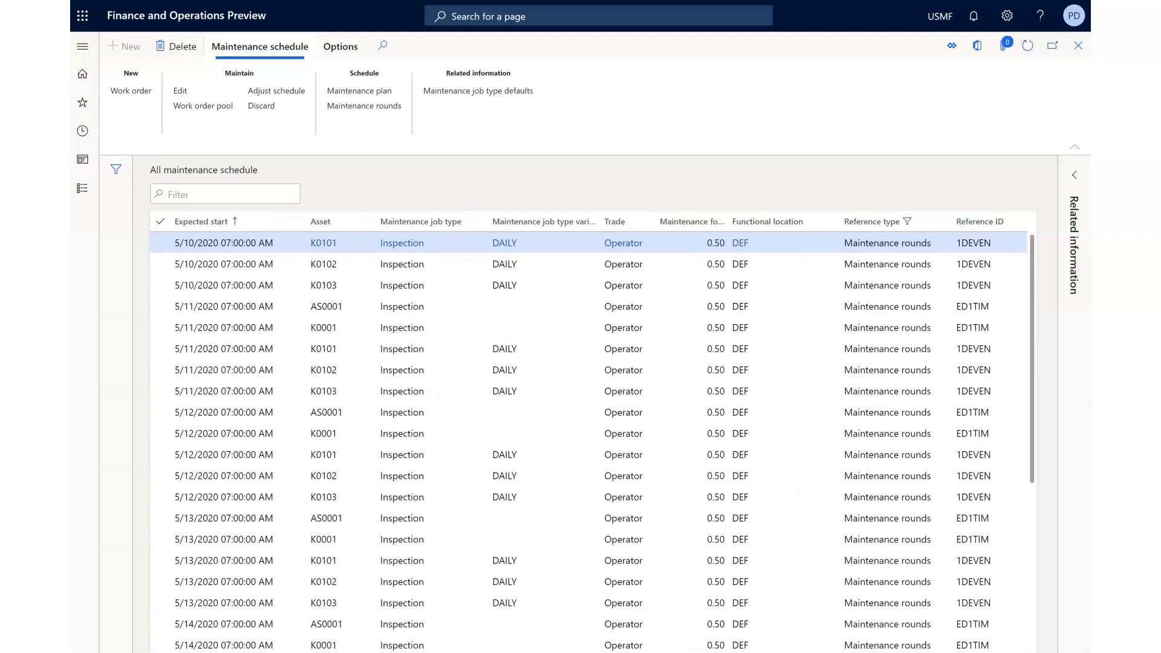
Create Preventive work orders for the 5/10/2020 lines of K0101, K0102 and K0103, grouped as one work order per date.
click(160, 244)
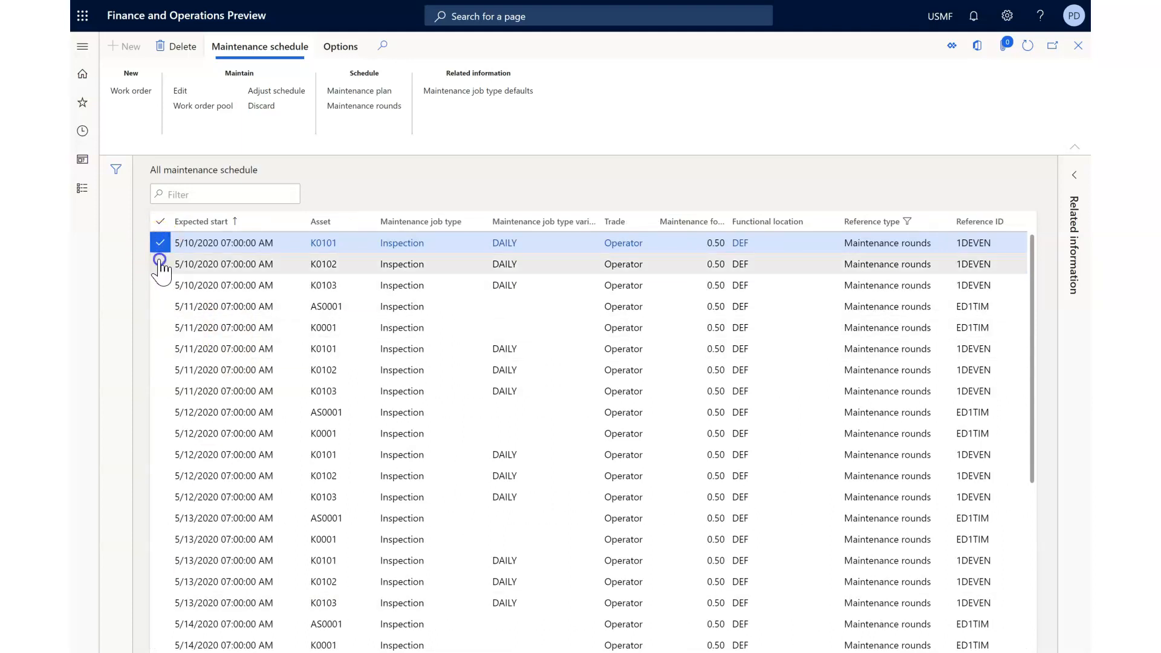
click(160, 261)
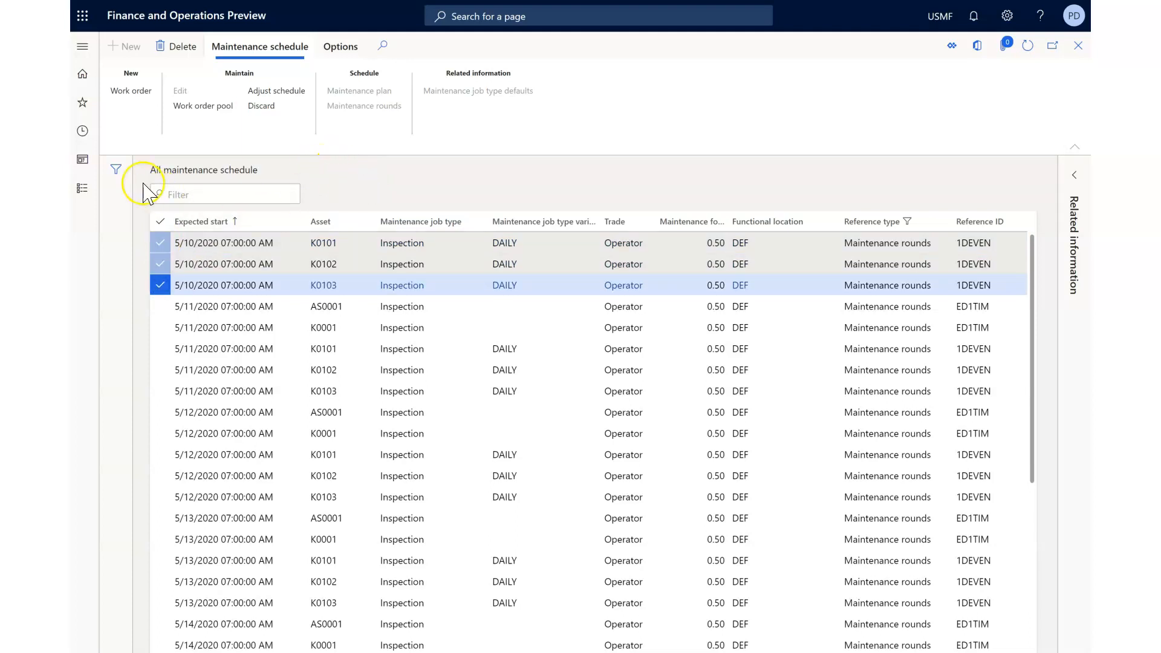
click(130, 92)
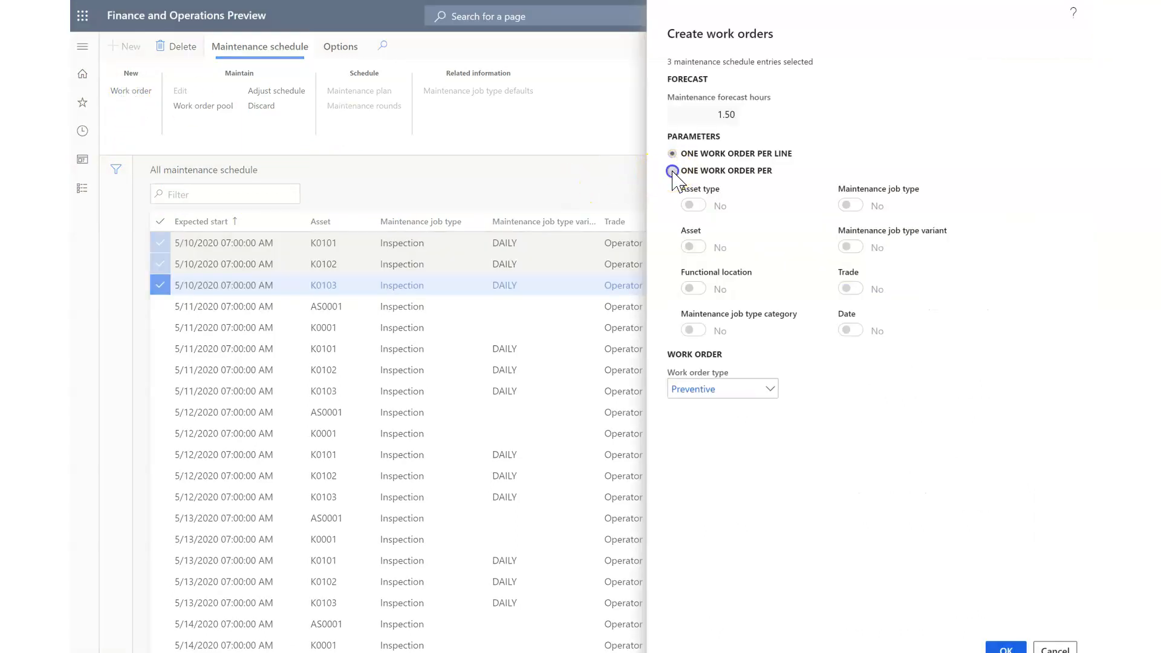
click(672, 171)
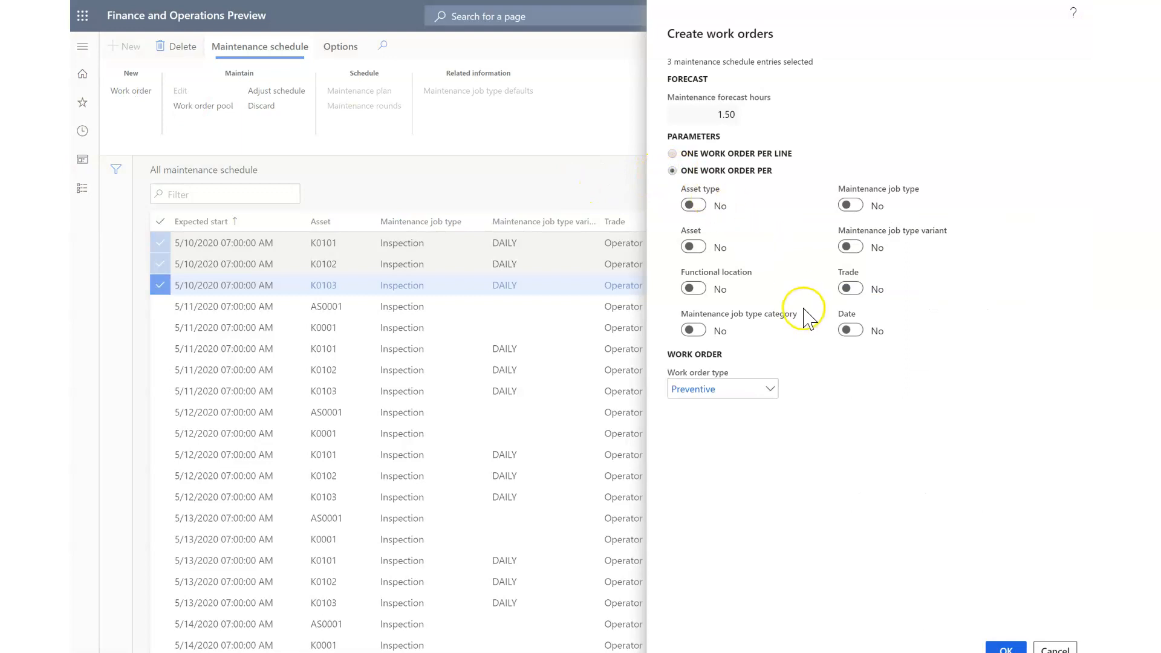
click(853, 331)
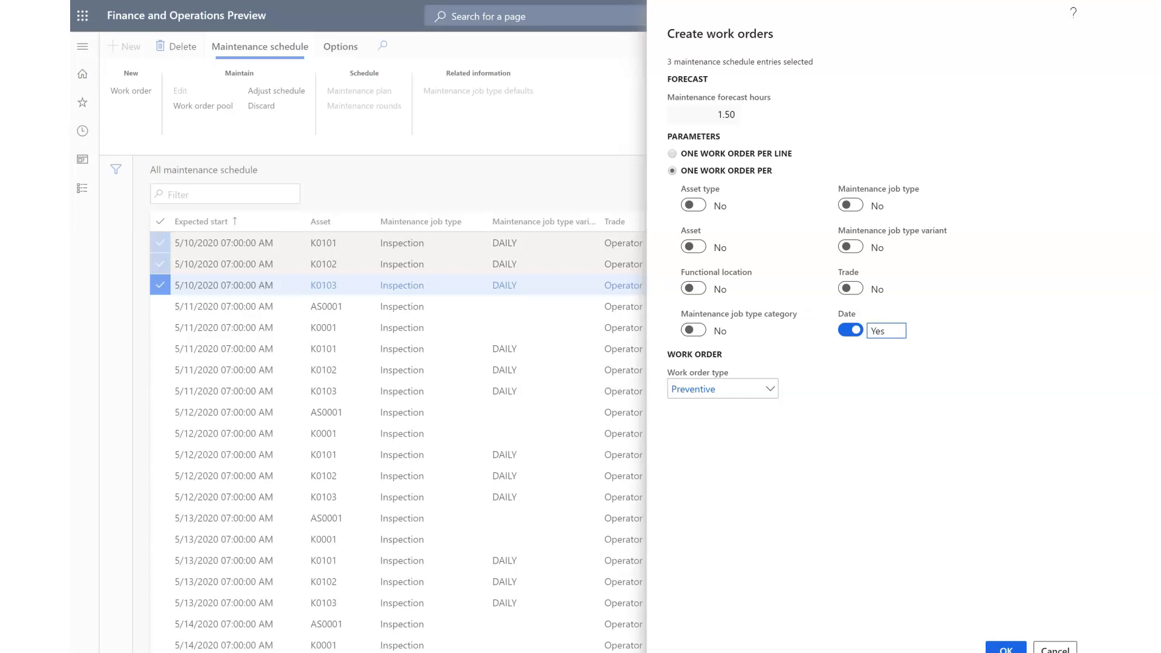
click(998, 650)
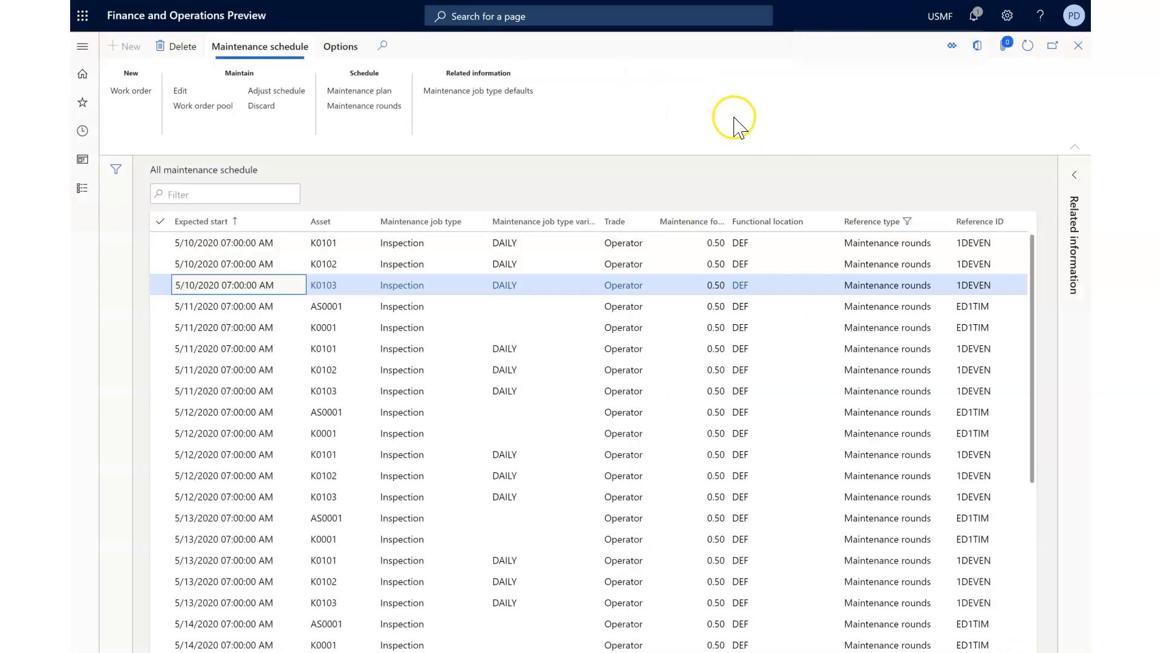
Check the work order creation notification, open the new work order from the schedule line, and examine its maintenance jobs.
click(975, 17)
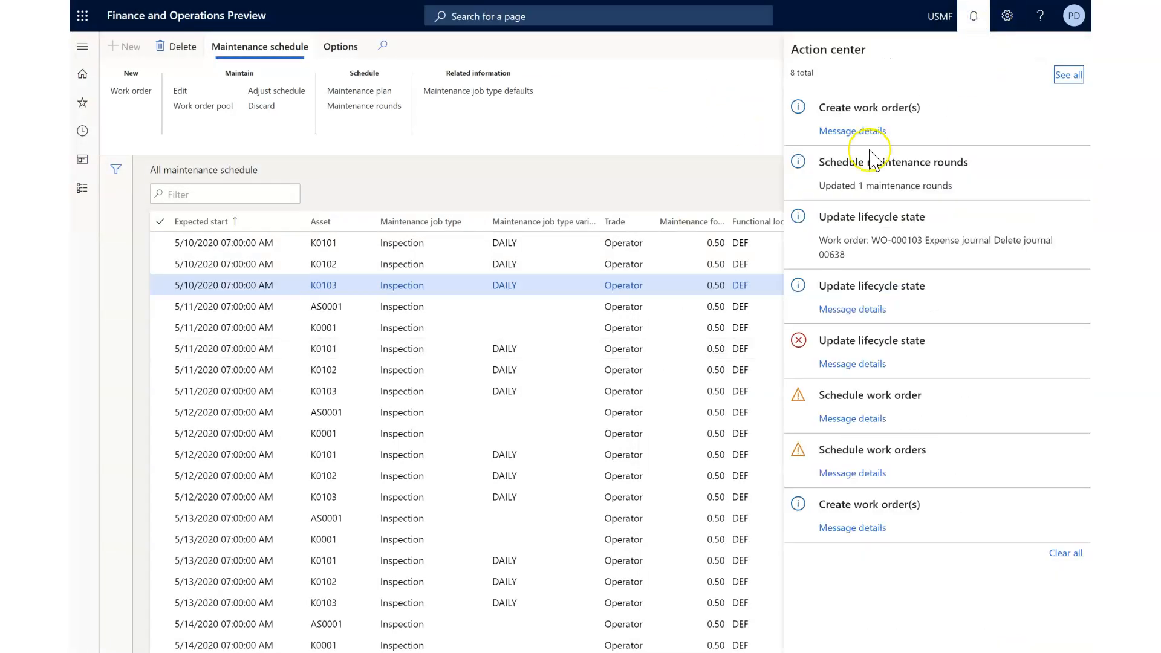
click(686, 168)
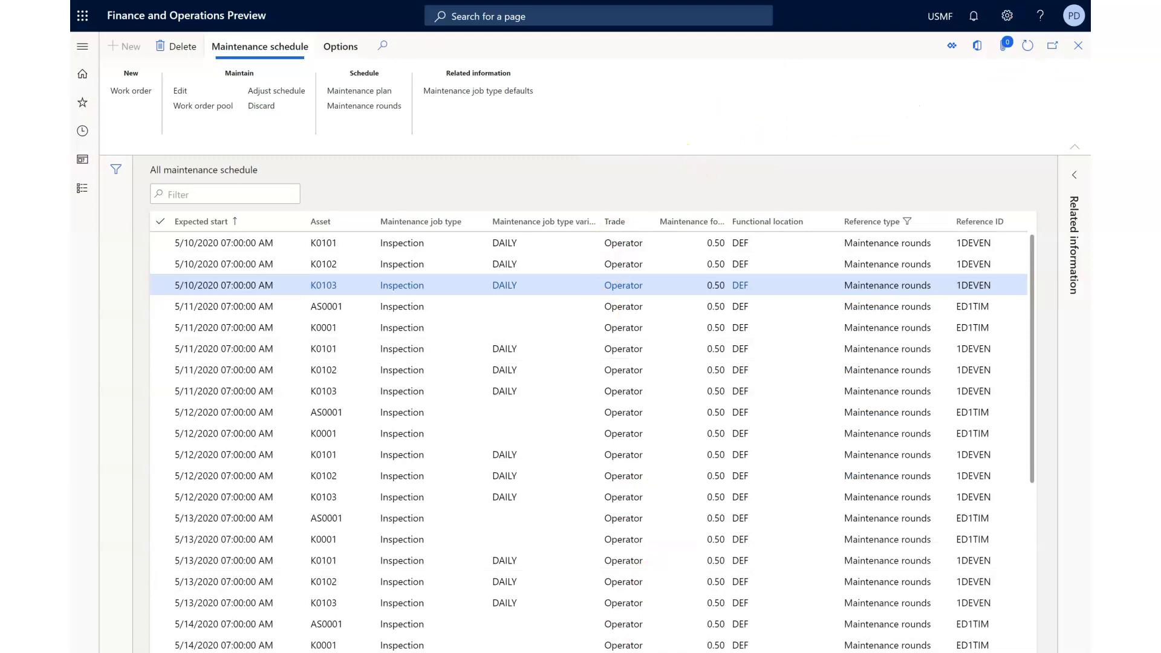
scroll(974, 302, right, 15)
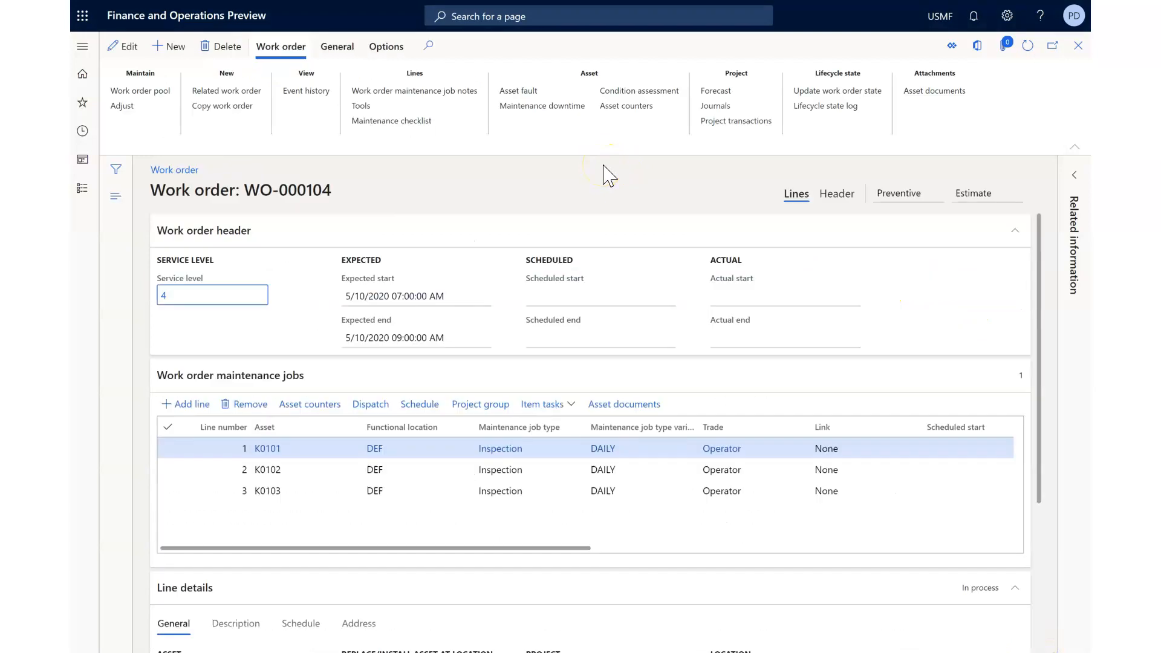
drag(415, 548, 272, 565)
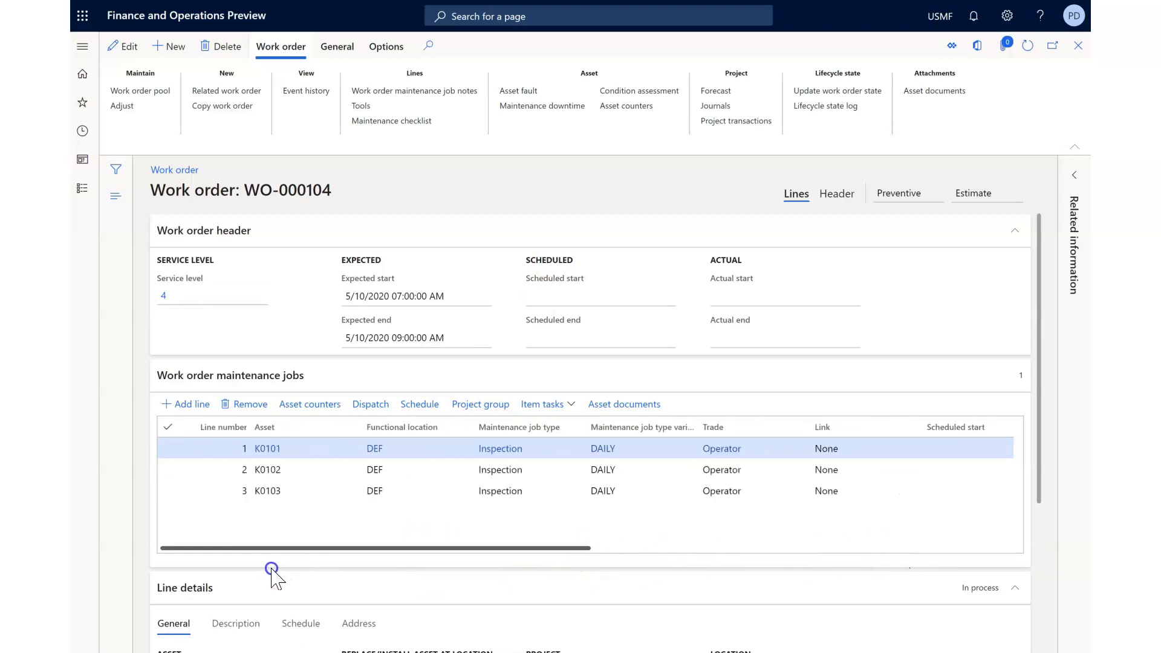
click(290, 450)
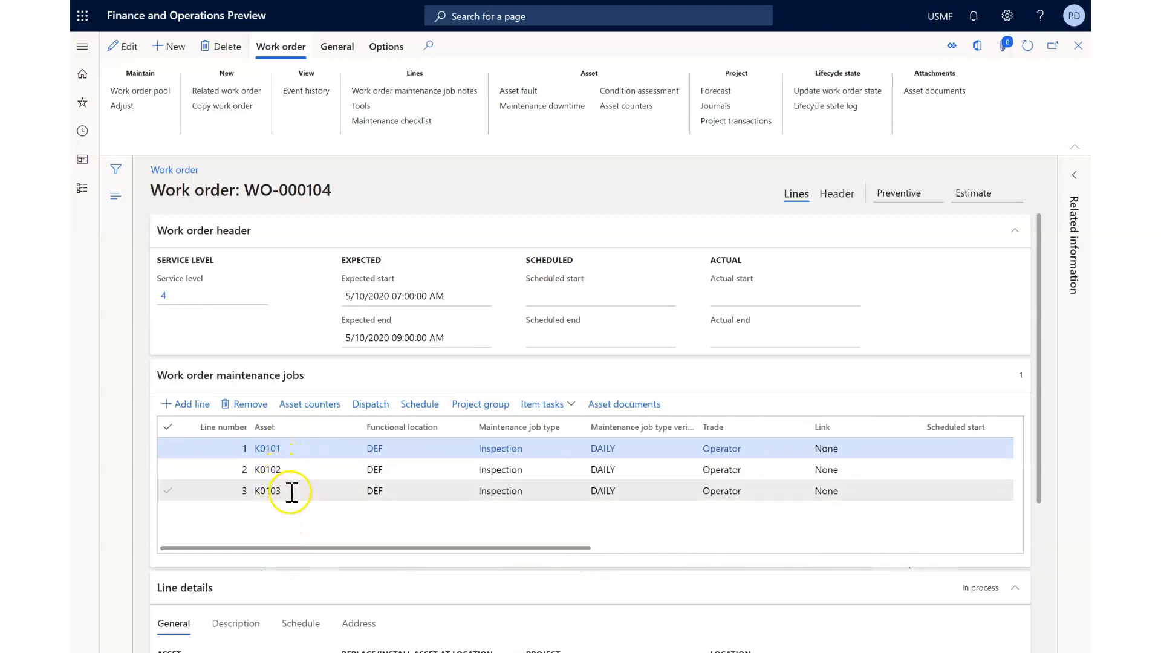
Examine the maintenance forecast of the work order's K0101 job and the maintenance checklists of its jobs.
click(709, 92)
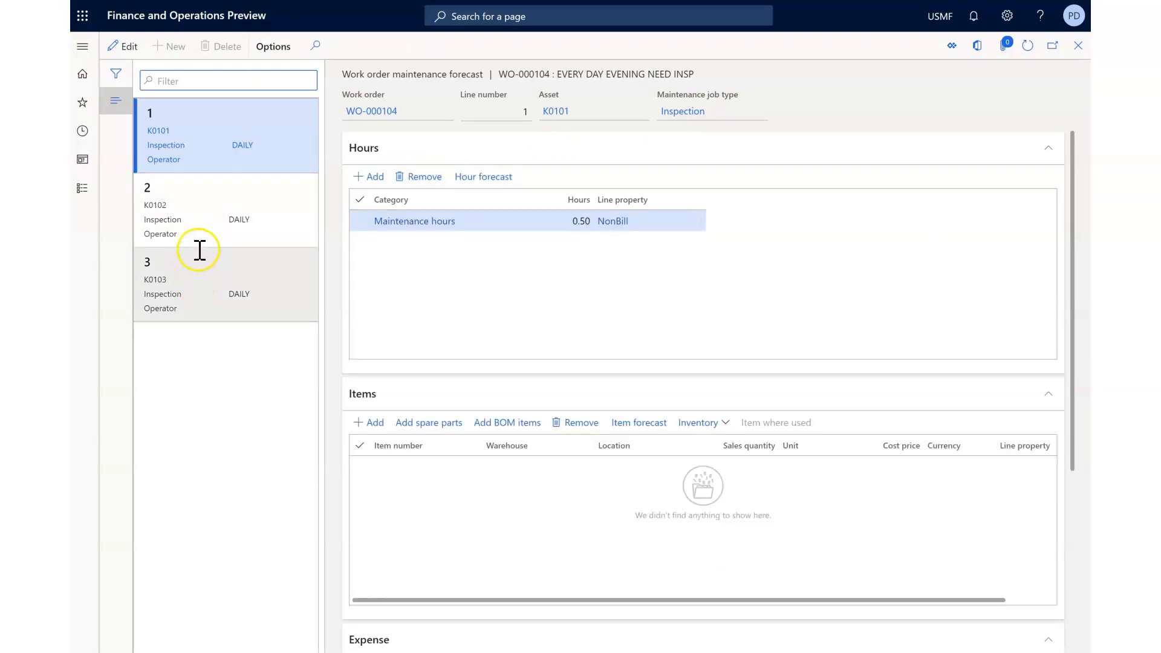
click(1078, 46)
click(427, 122)
click(242, 188)
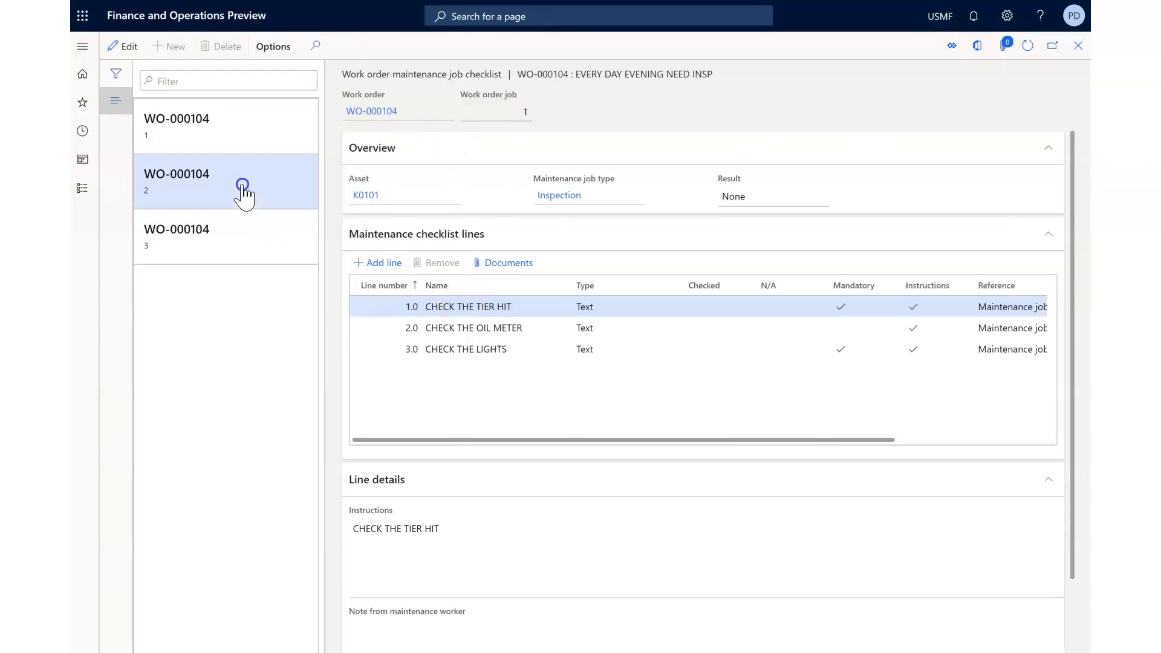
click(220, 241)
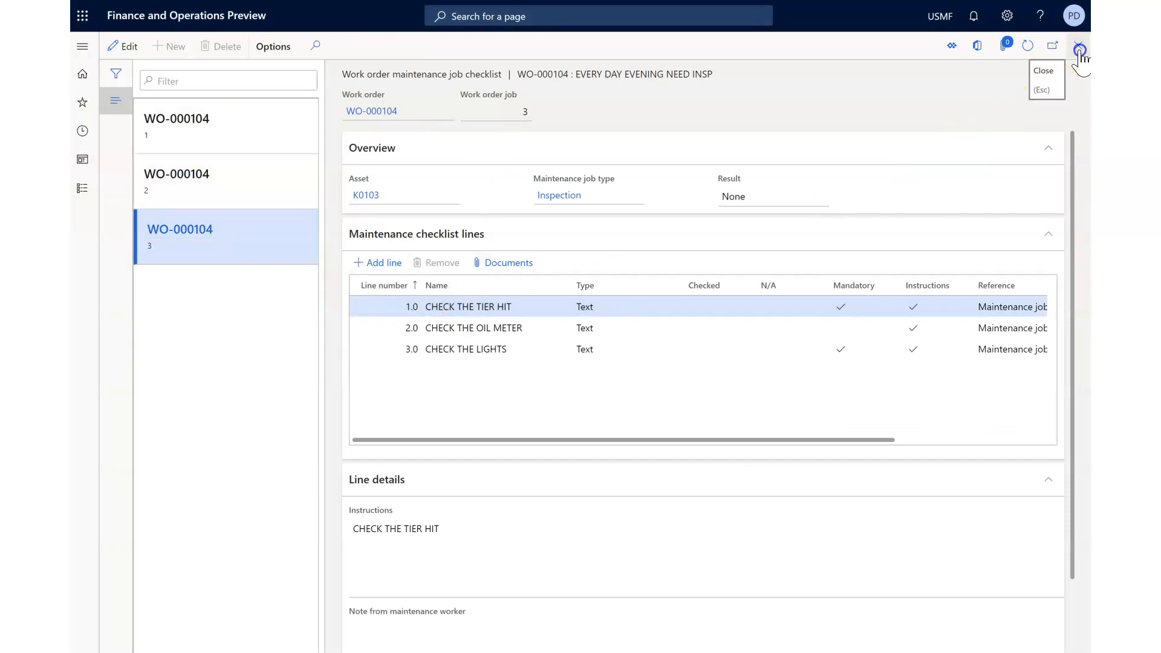
Leave the job checklists and examine the schedule, description and general details of the work order's K0101 job.
click(1078, 49)
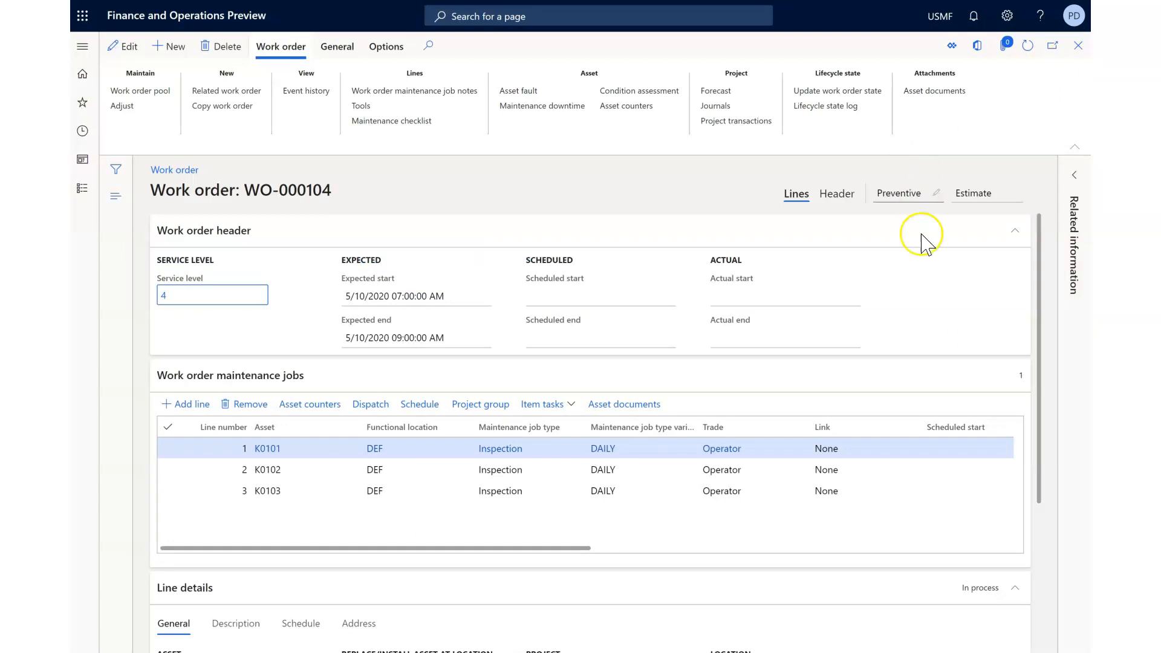
drag(1037, 337, 1051, 484)
click(296, 427)
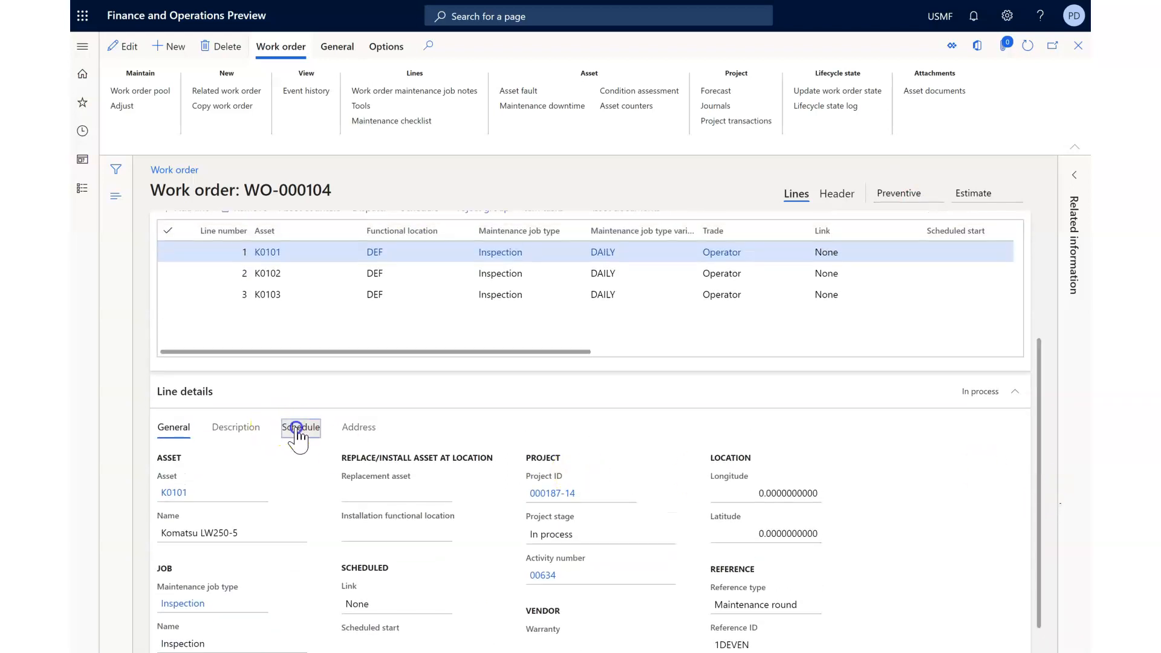
click(245, 431)
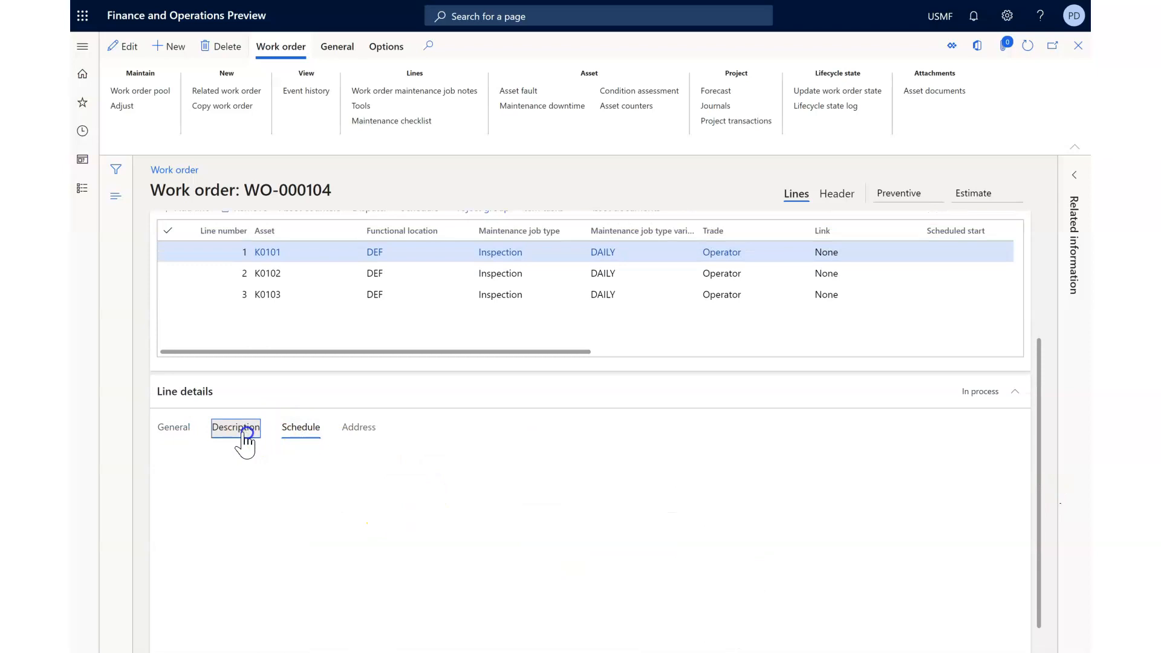
click(167, 430)
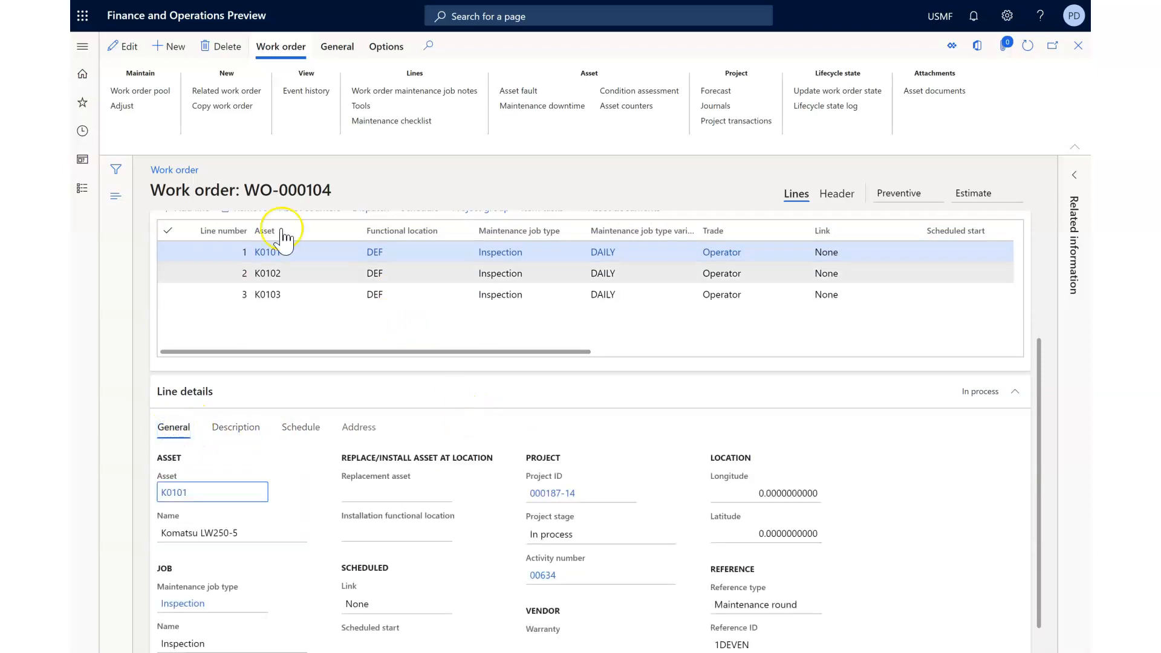
Edit the work order and set the scheduling link of the K0101, K0102 and K0103 jobs to StartEnd.
click(122, 46)
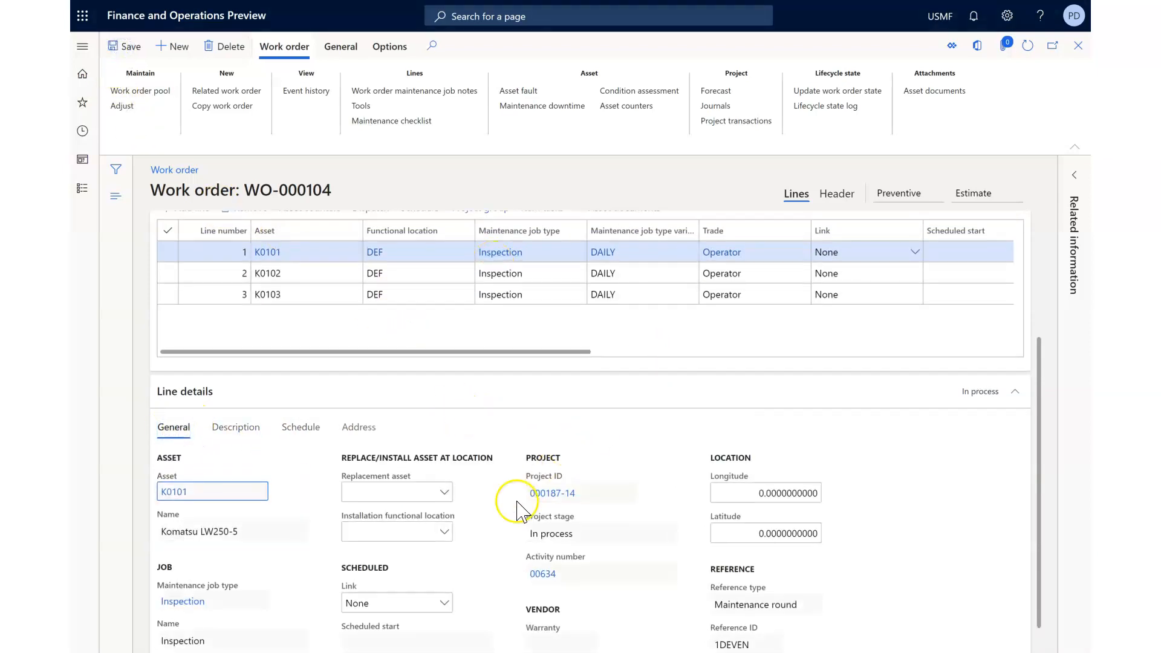
click(444, 603)
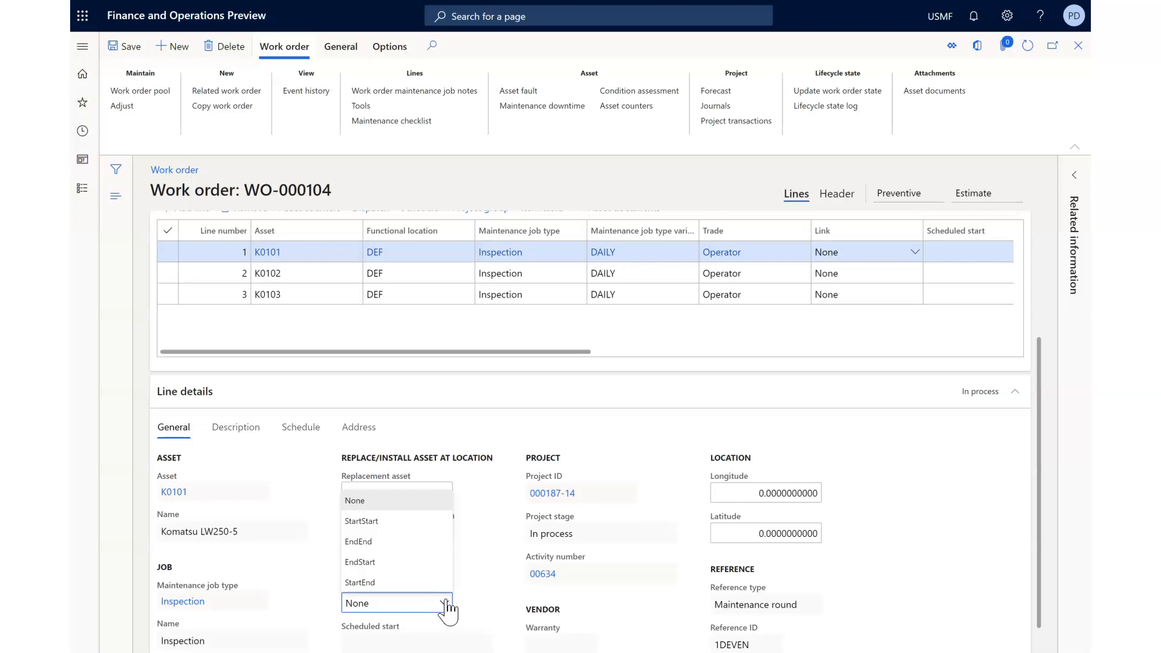
click(372, 582)
click(414, 278)
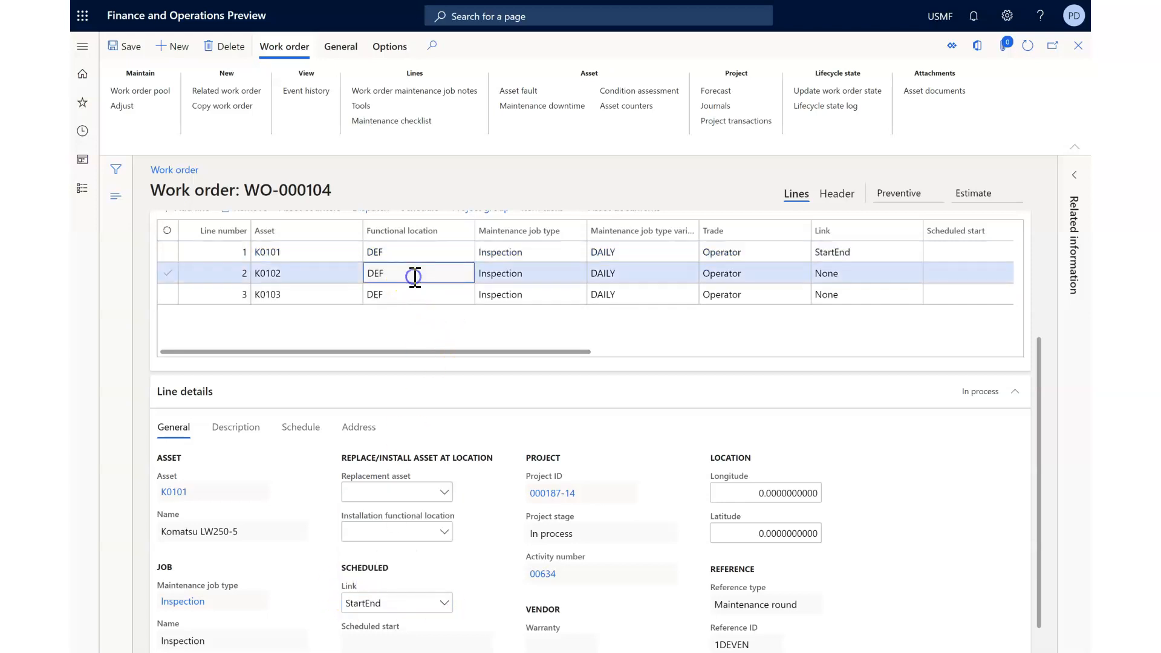
click(444, 603)
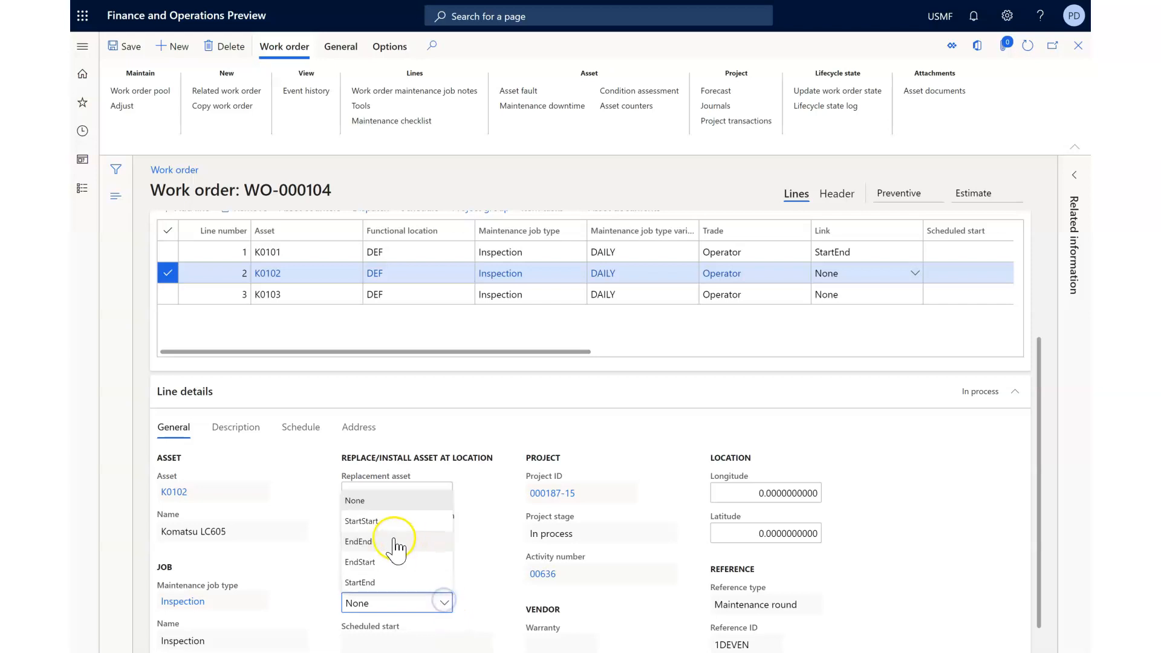
click(433, 582)
click(414, 296)
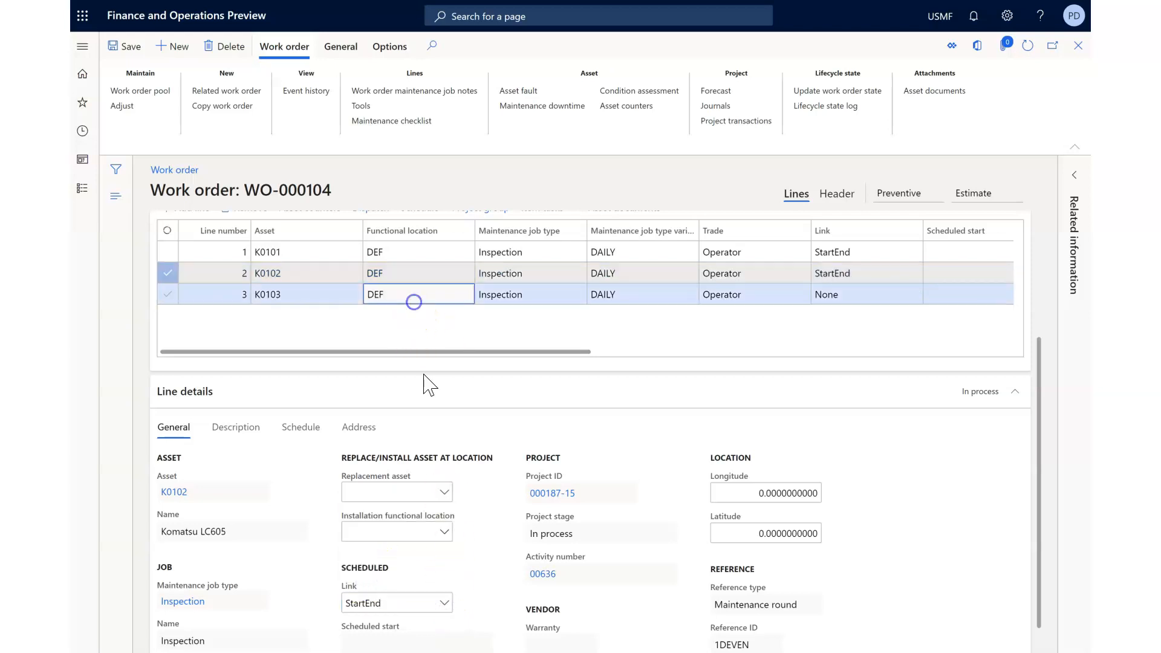
click(444, 603)
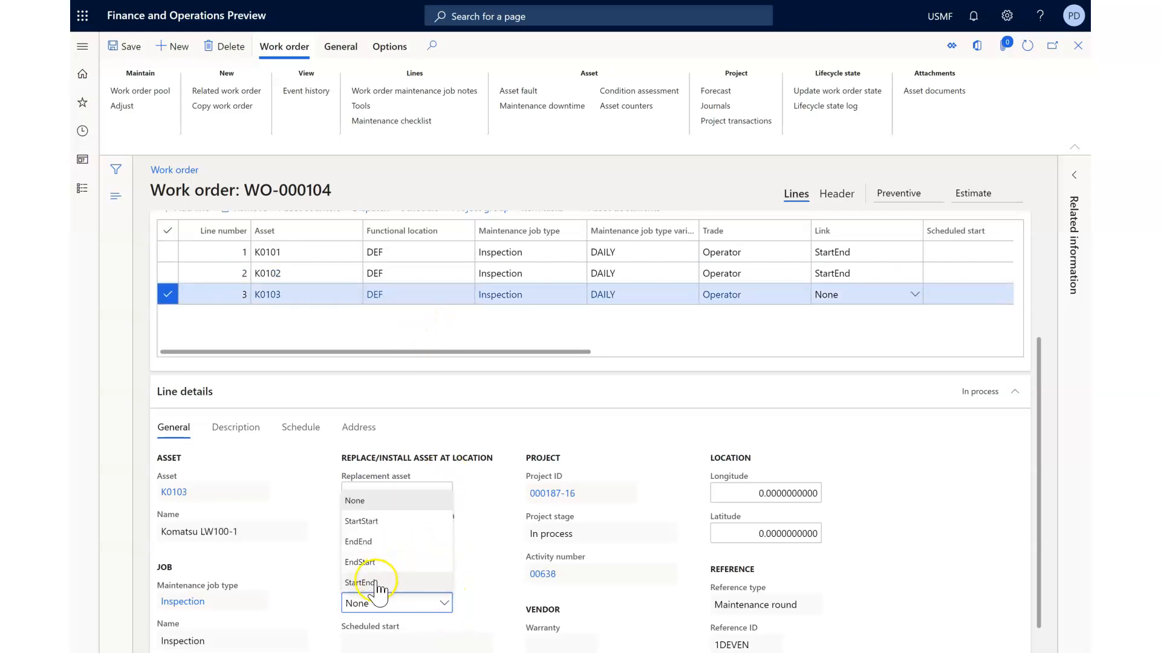
click(431, 582)
Schedule the work order with finite capacity for asset, tool and worker, and refresh it until the scheduled dates are filled in.
click(341, 47)
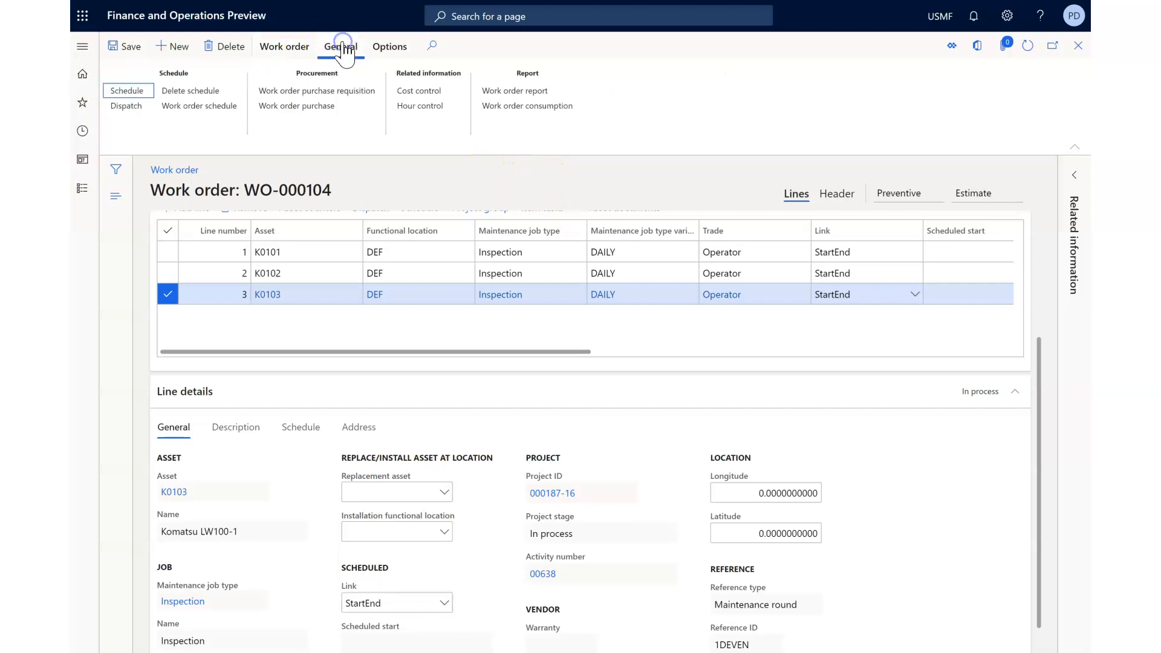
click(127, 90)
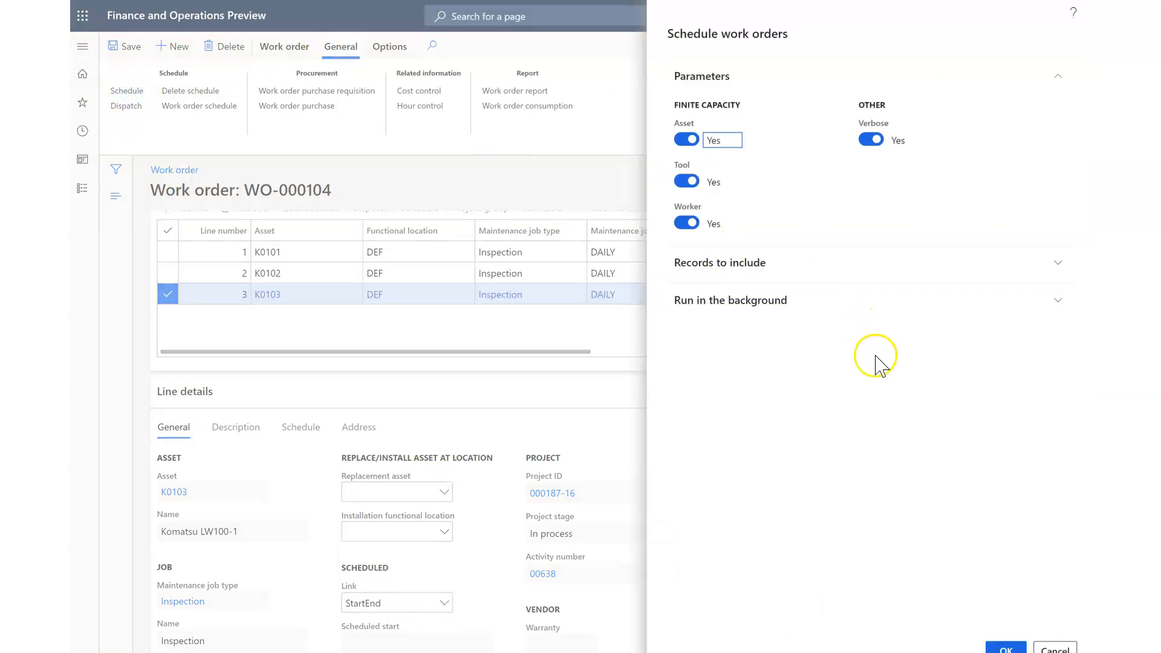
click(1006, 648)
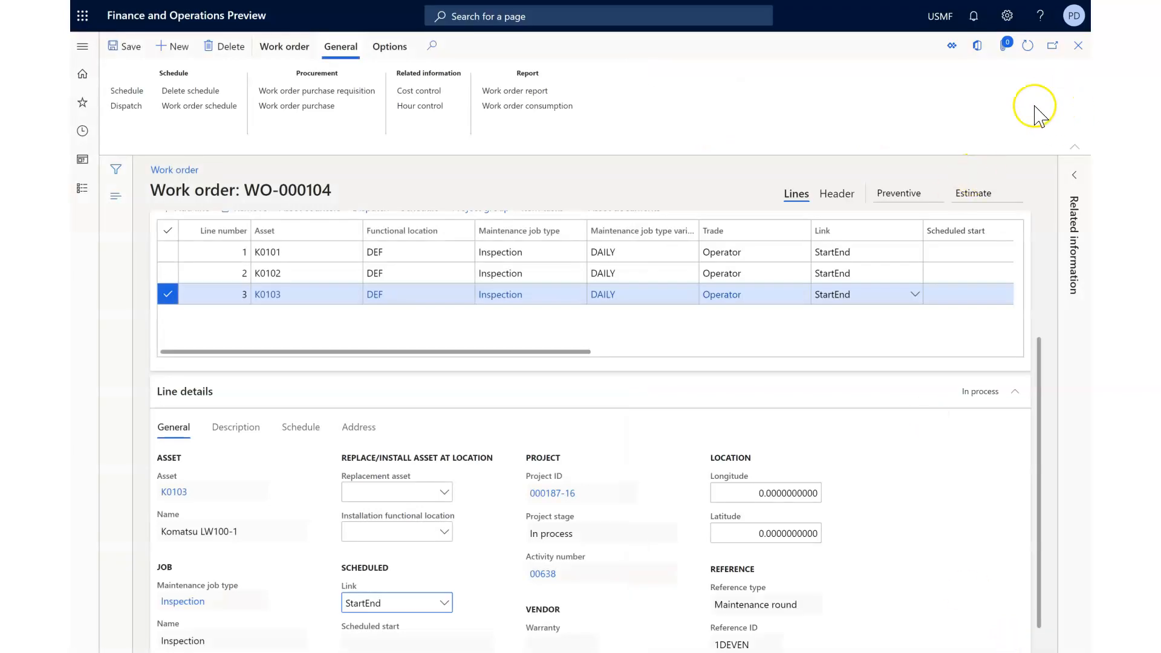
click(1028, 56)
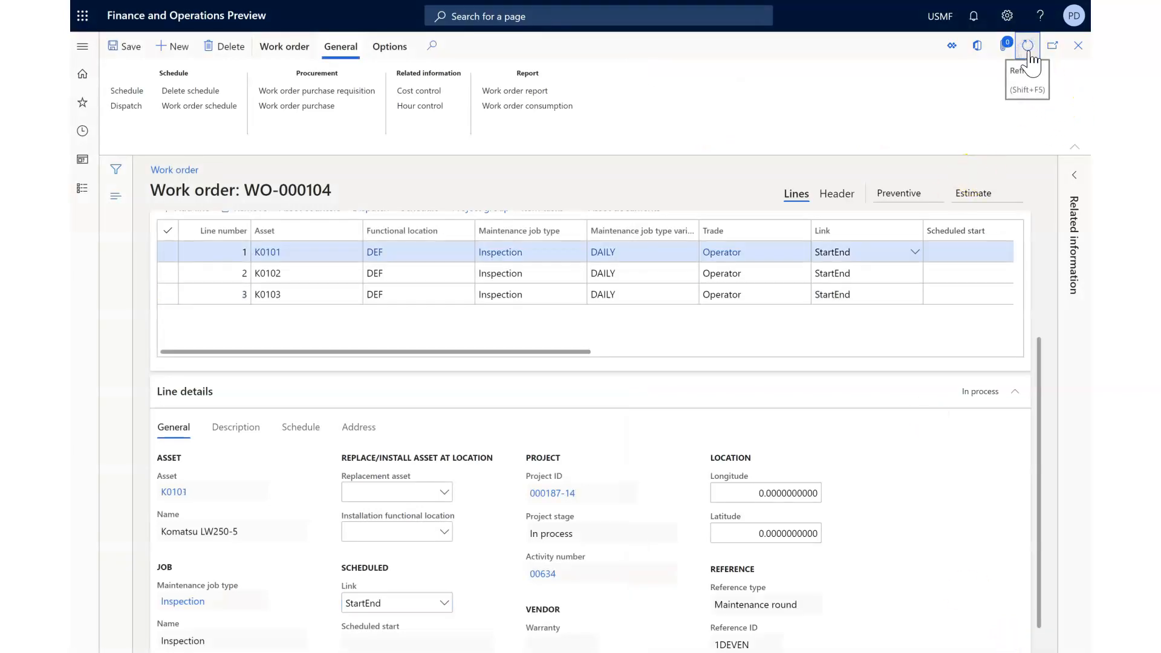
click(1031, 58)
click(1028, 53)
click(1030, 59)
click(1029, 52)
click(1028, 59)
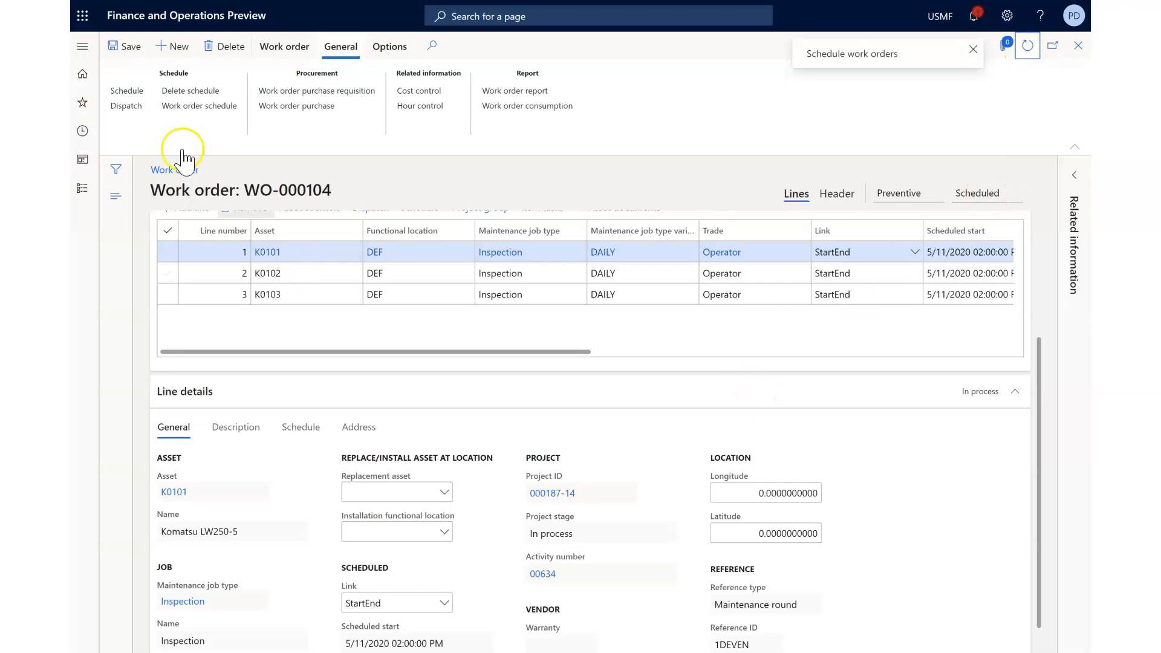
Open the work order's schedule and examine the times, workers, job types and assets of its lines.
click(217, 108)
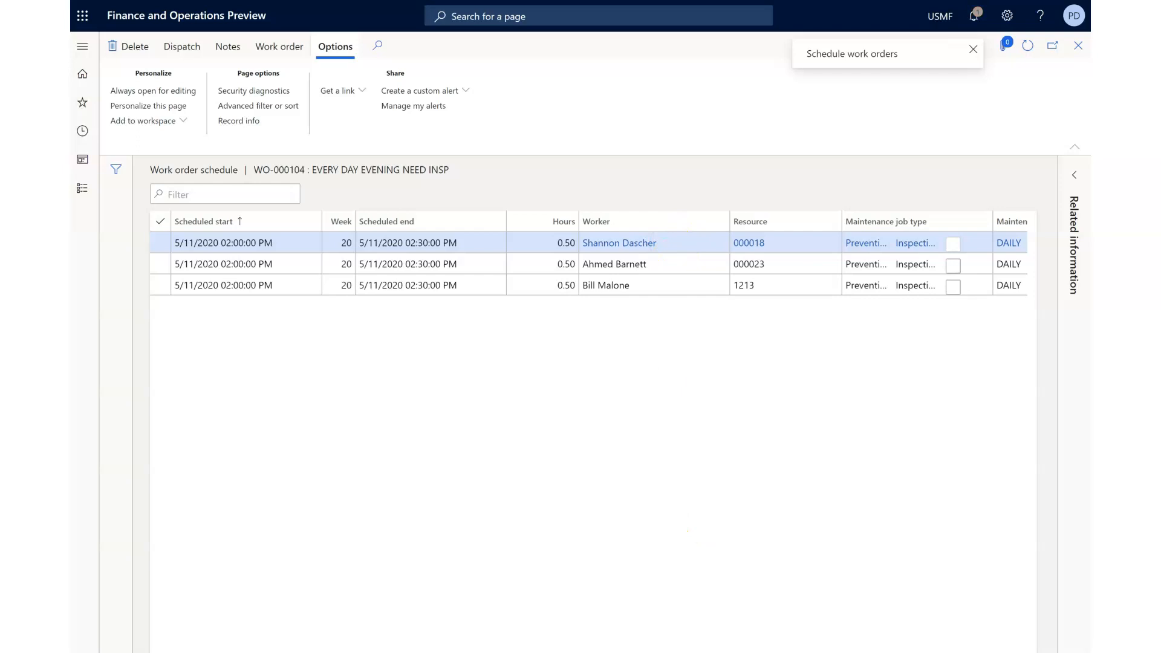
scroll(589, 423, right, 12)
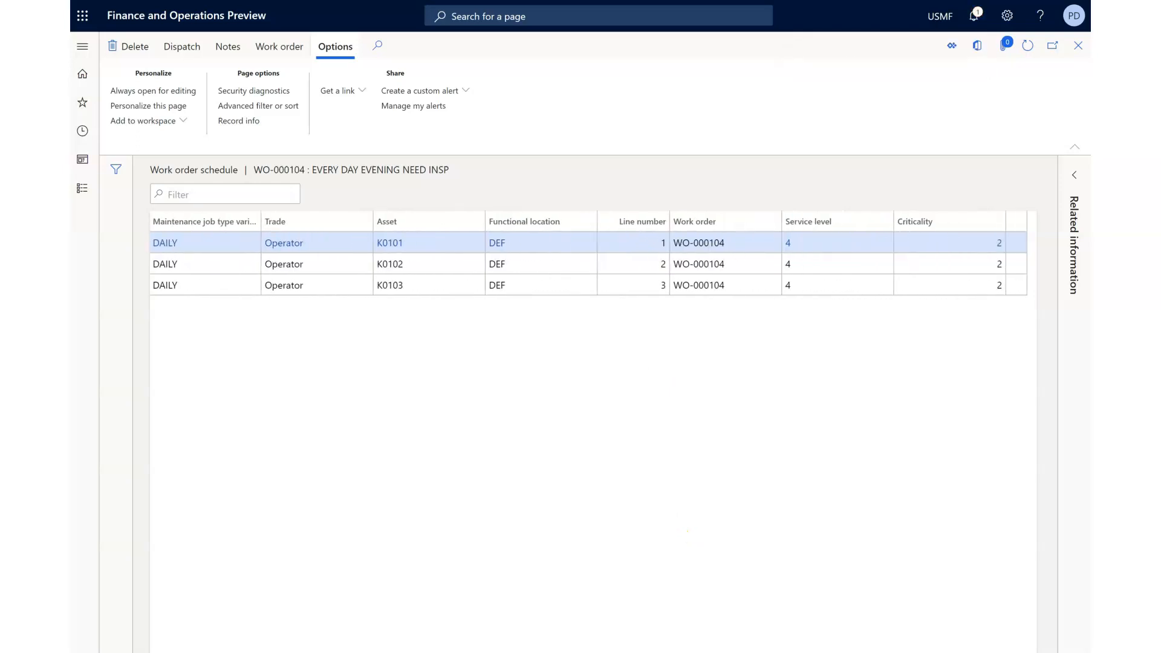
drag(1021, 650, 226, 599)
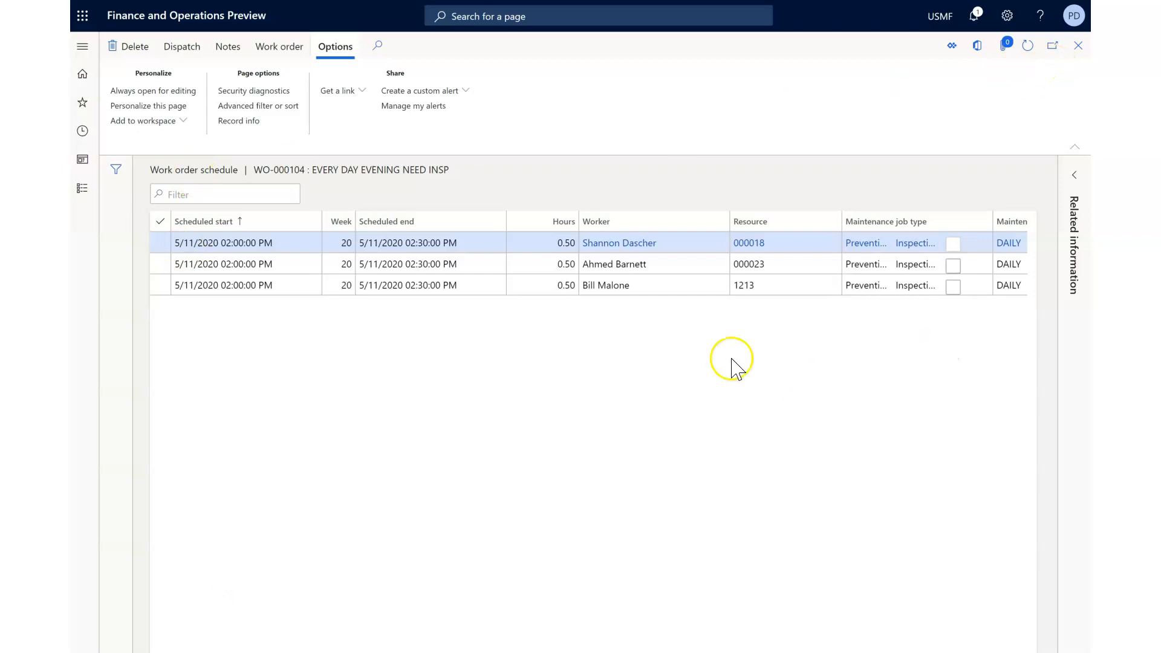
click(954, 245)
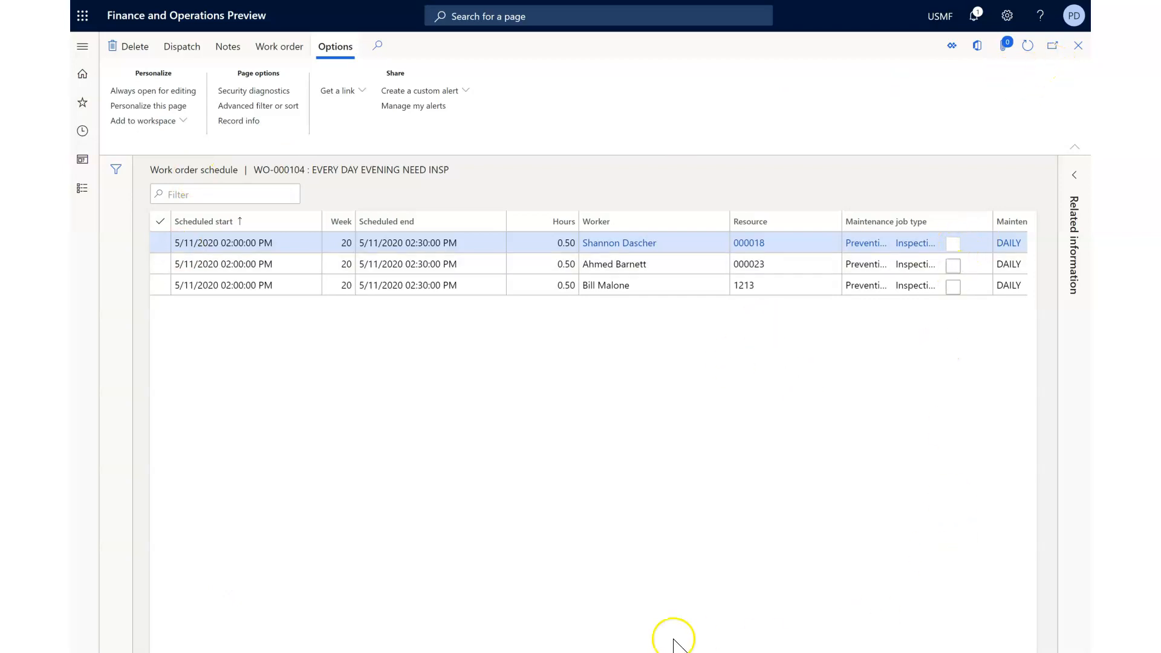
scroll(588, 253, right, 14)
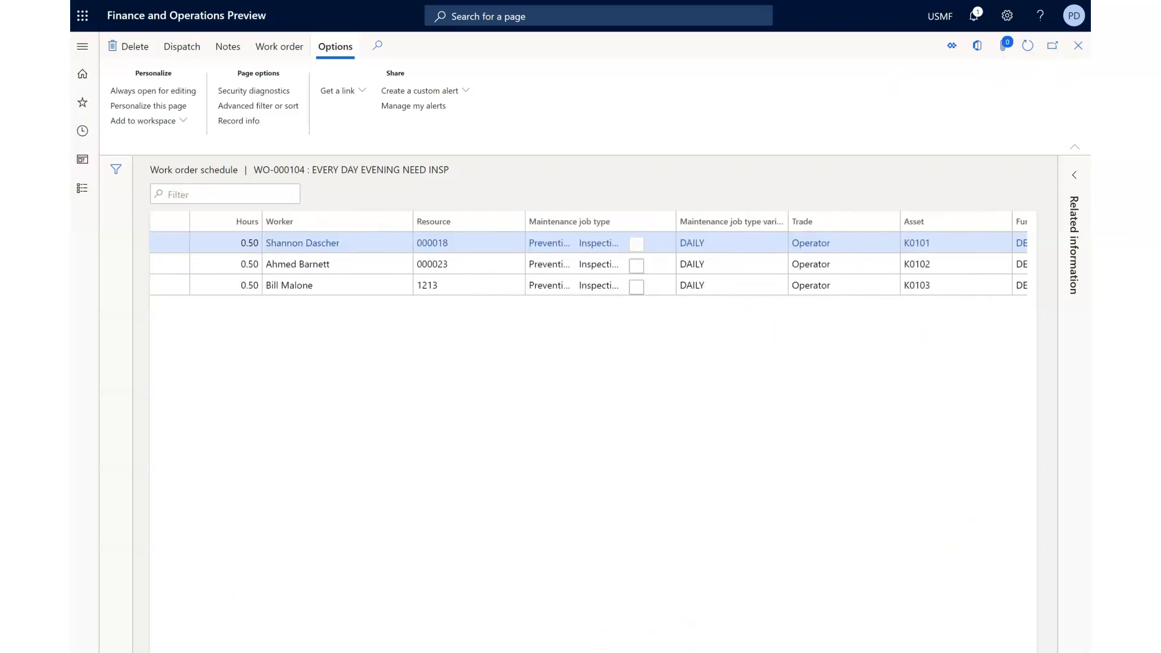
scroll(588, 252, left, 14)
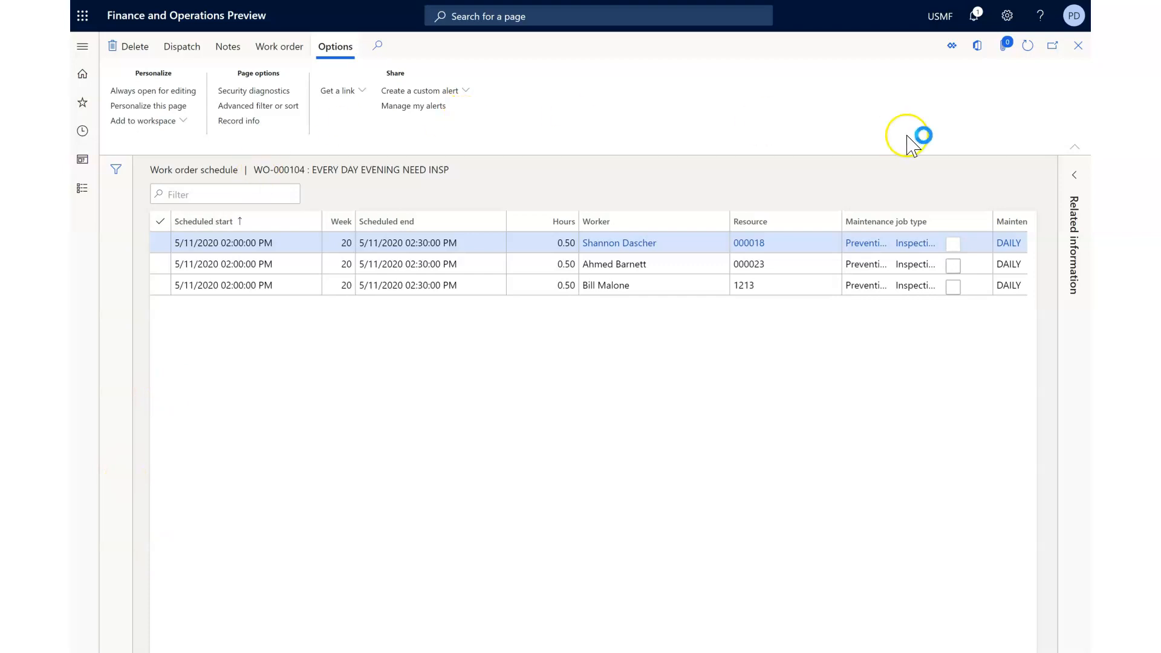
Dispatch all three lines of the work order schedule to a single worker and return to the work order.
click(159, 221)
click(185, 48)
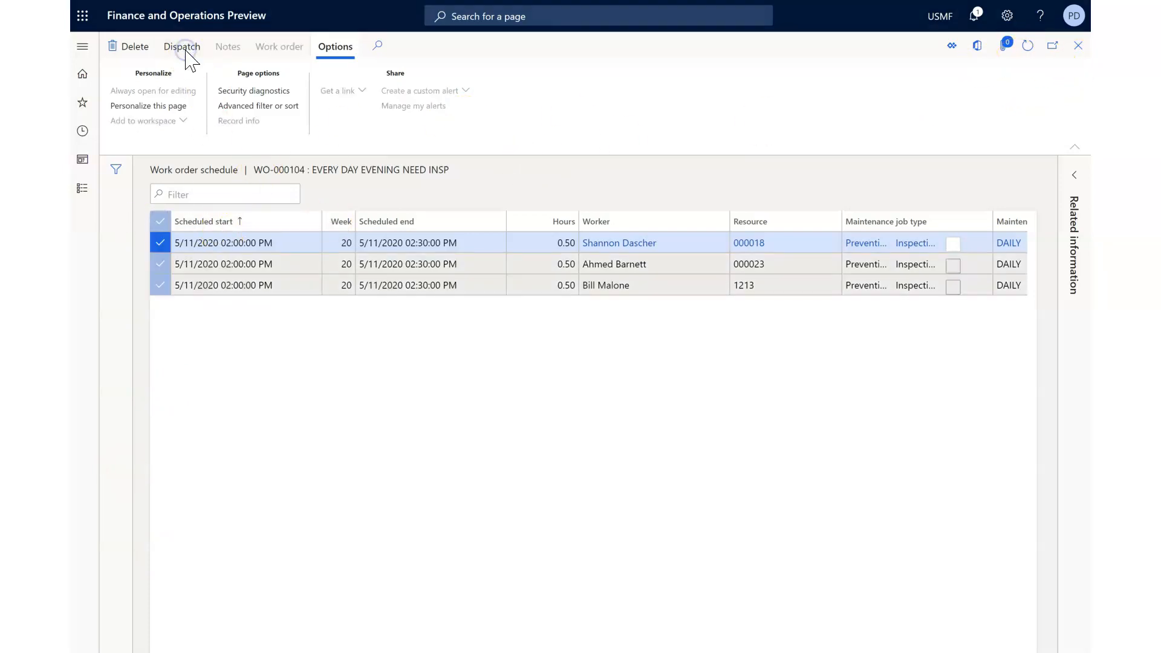
click(813, 389)
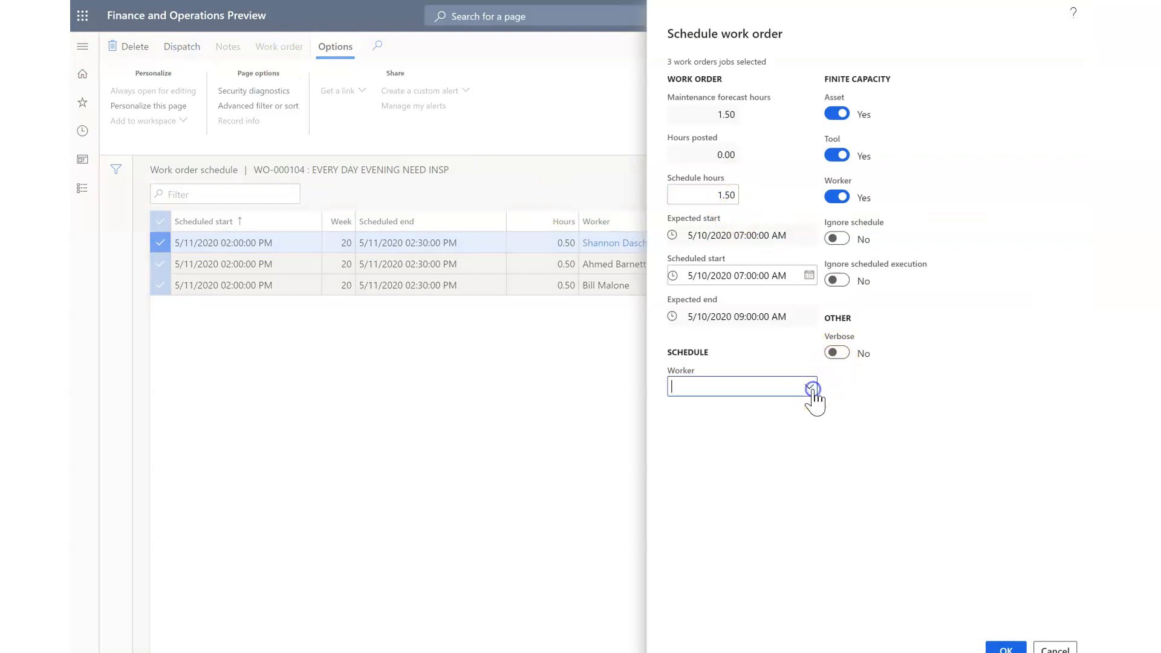
click(733, 557)
click(1013, 648)
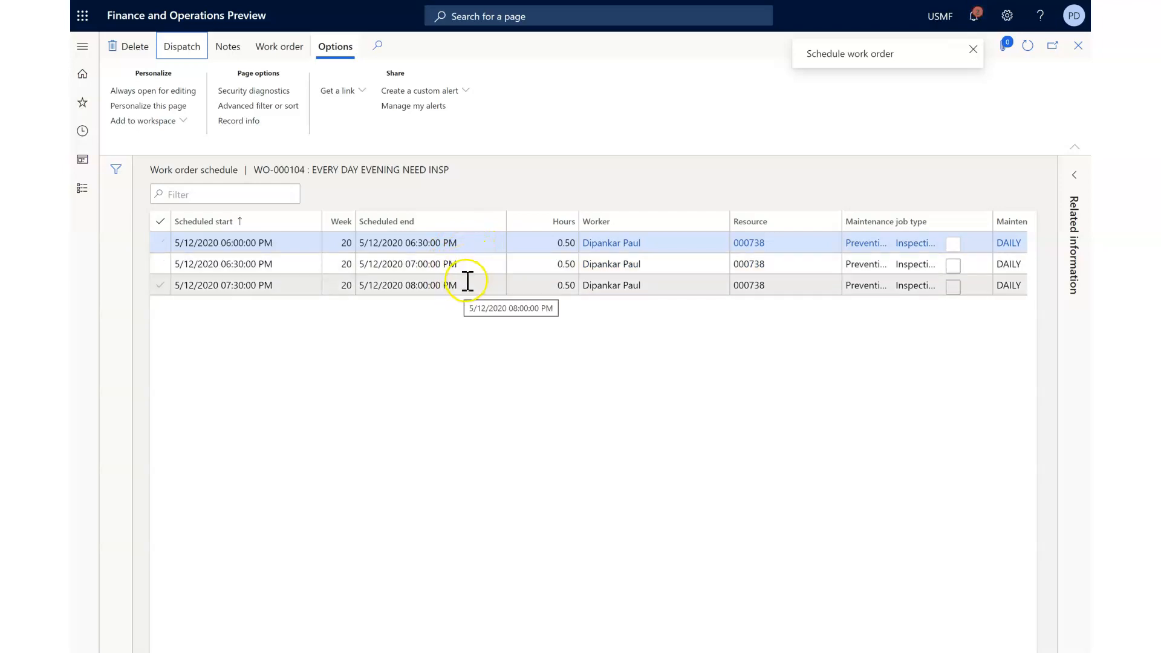
click(1077, 47)
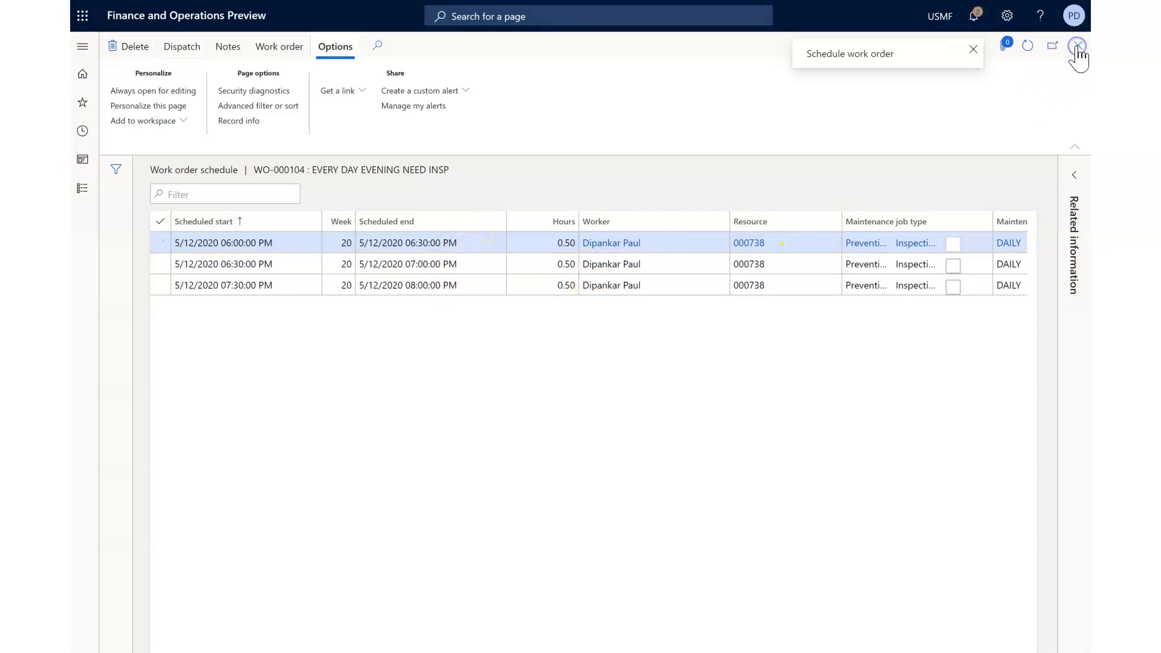
Look at the purchase requisitions linked to the work order and return to it.
click(310, 48)
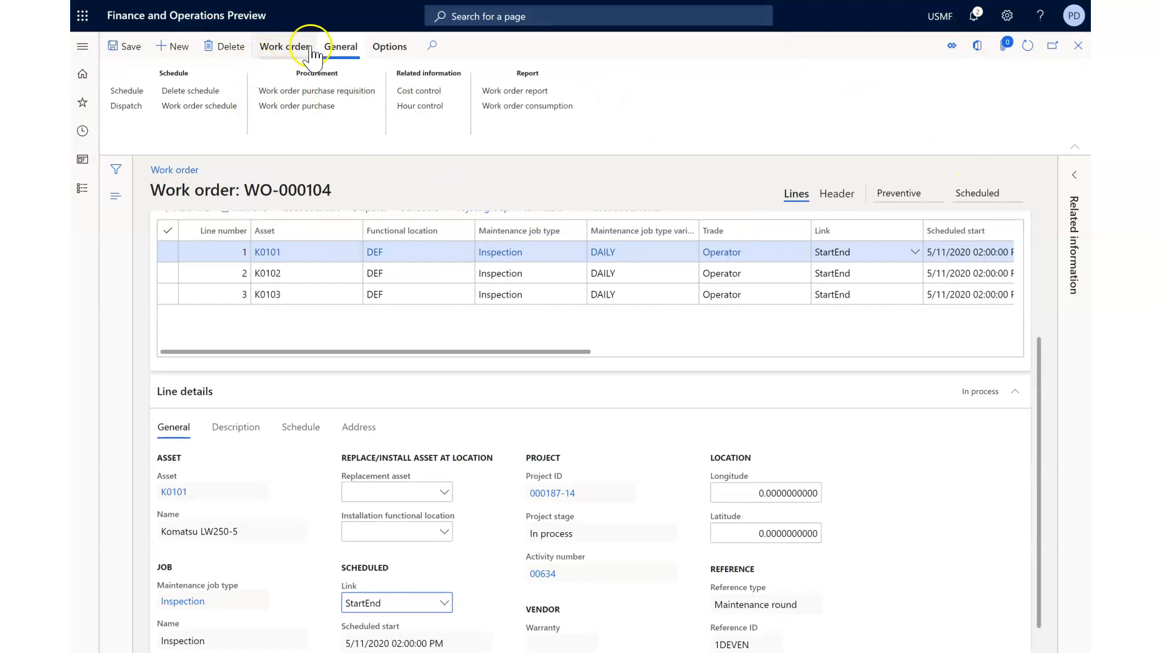
click(328, 91)
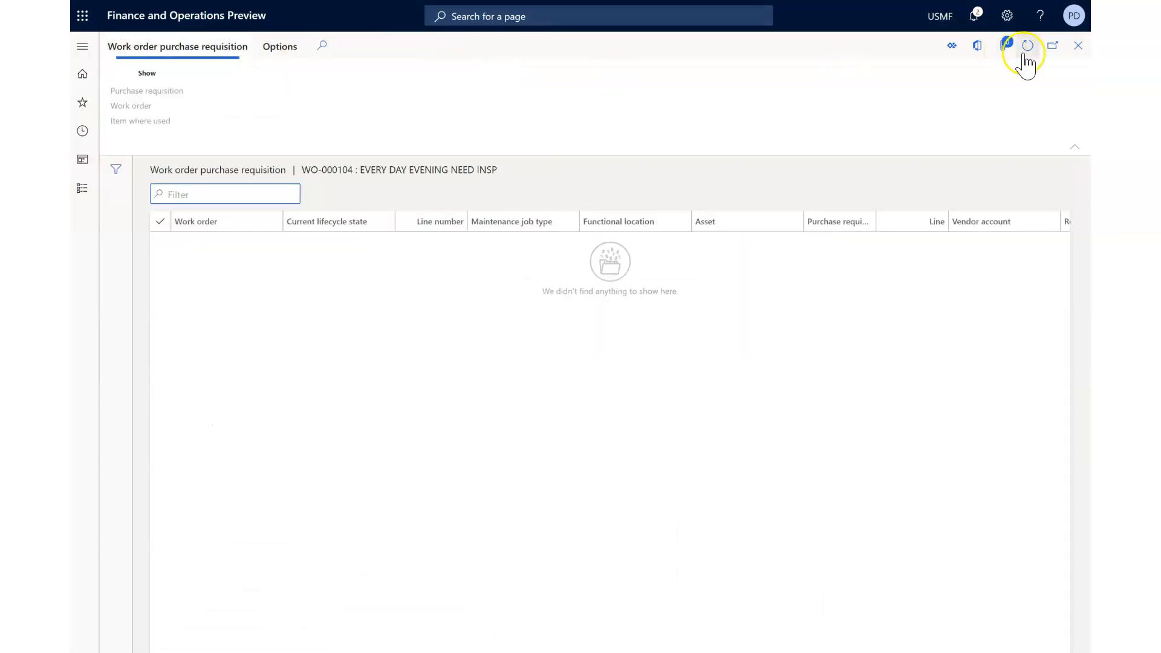
click(1077, 45)
Update the work order's lifecycle state to InProgress with an actual start of 5/12/2020 06:00:00 PM, and refresh the record.
click(303, 47)
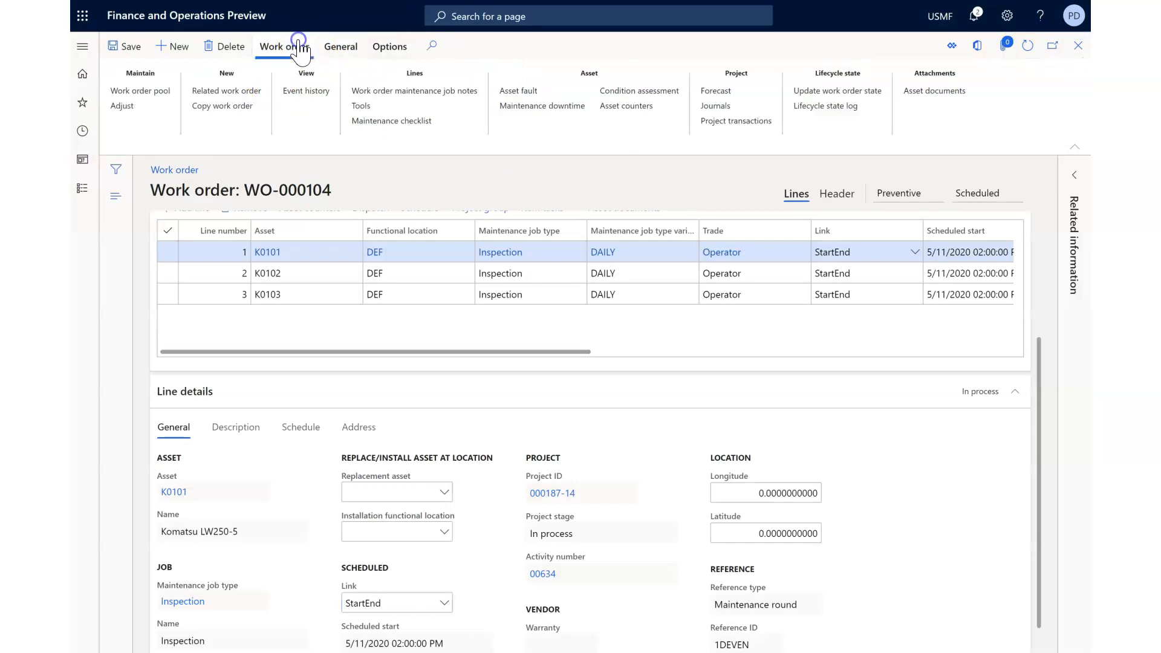
click(823, 91)
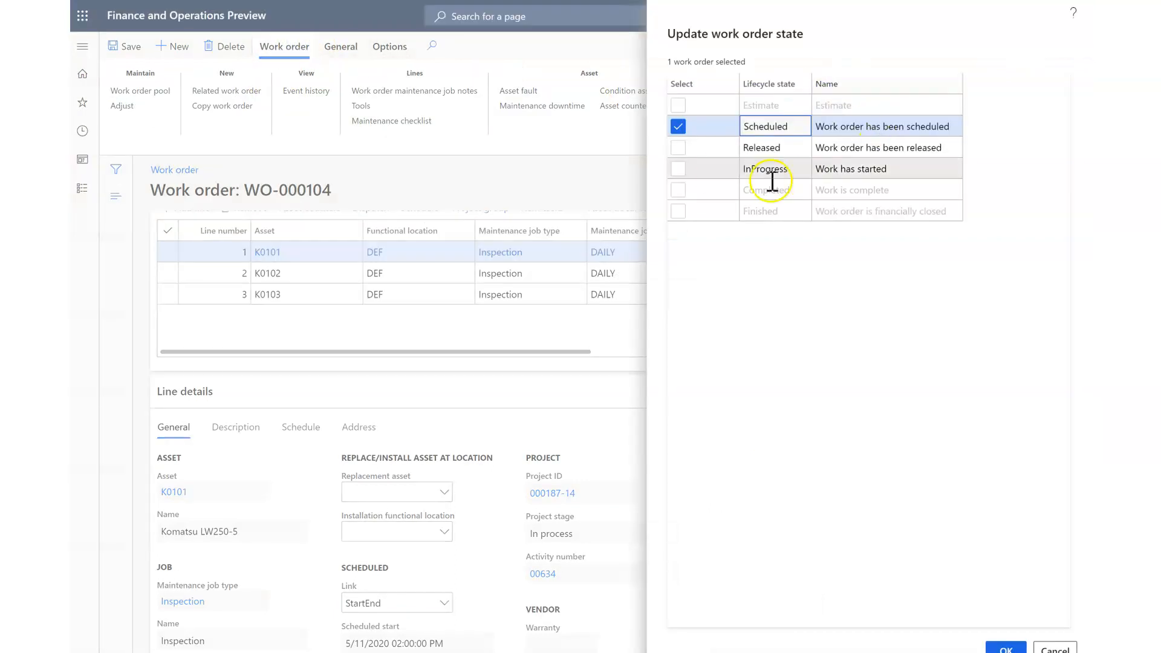
click(678, 170)
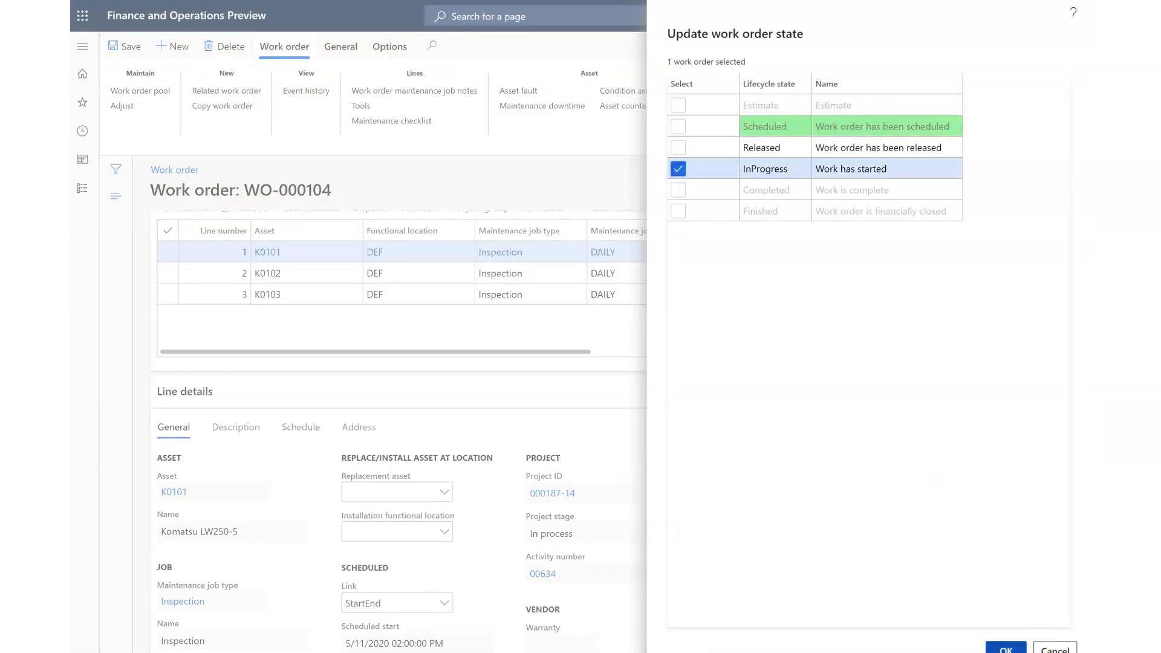
click(1006, 648)
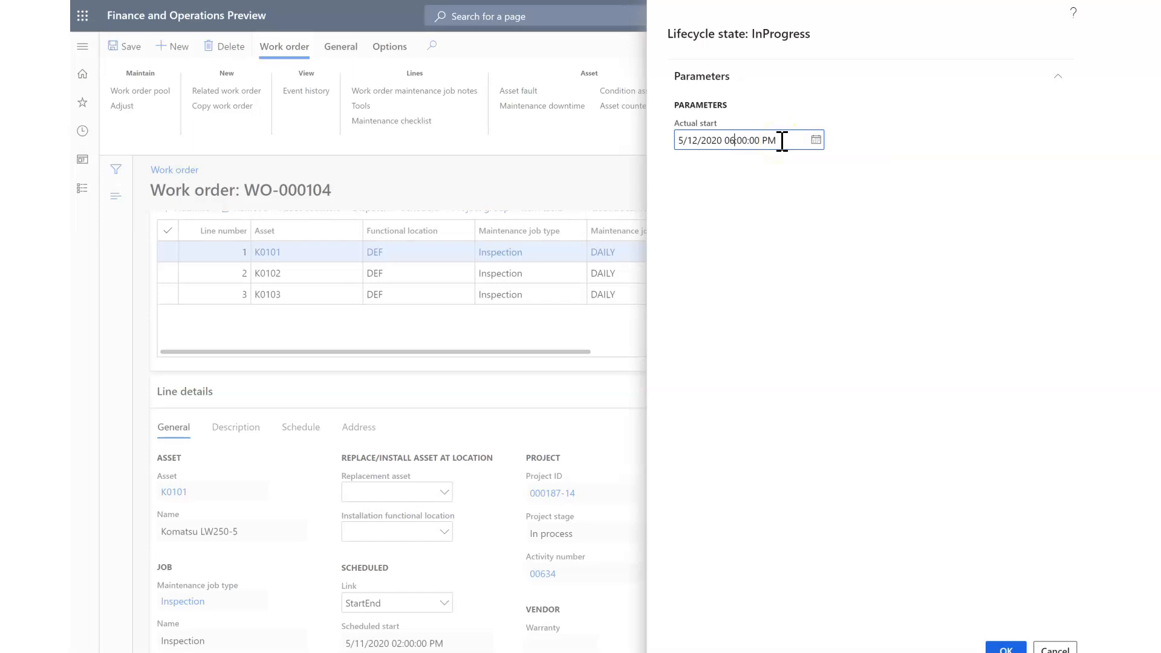
click(1004, 648)
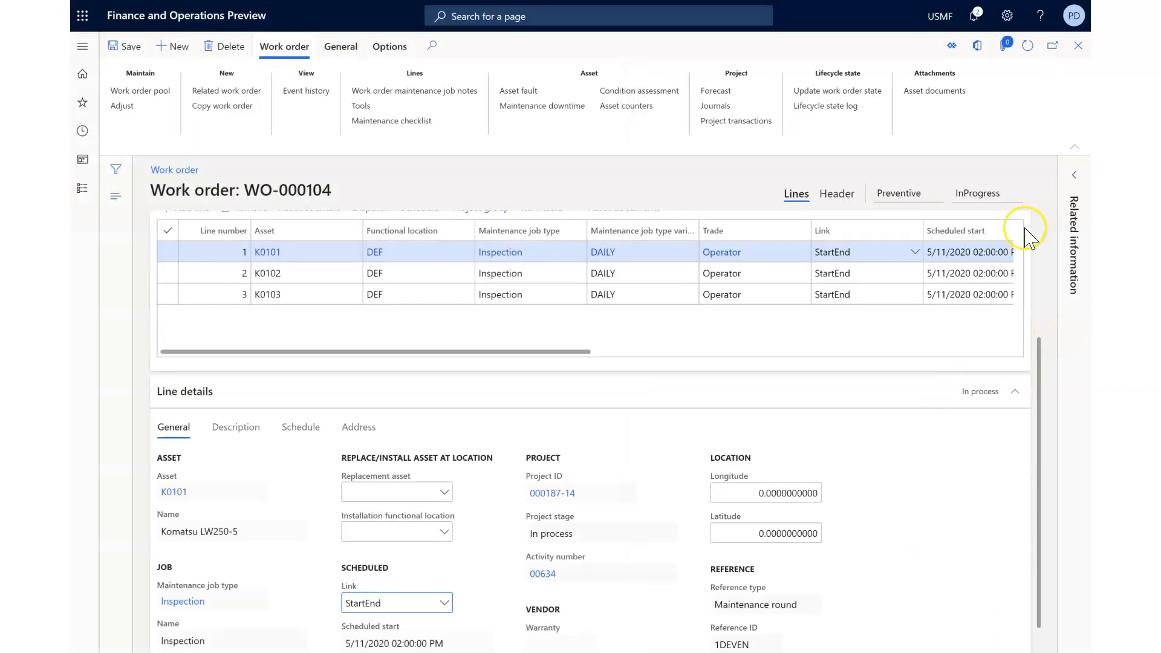
click(1026, 47)
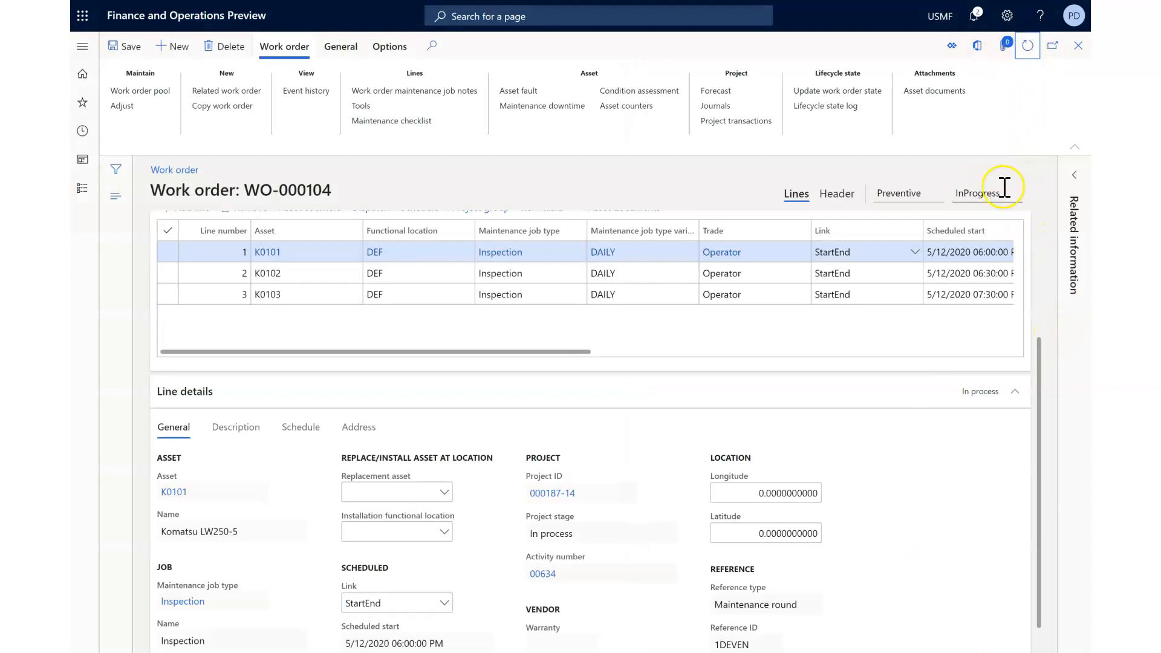
Open the work order's maintenance checklist and mark all three checks of job 1 as checked.
click(478, 121)
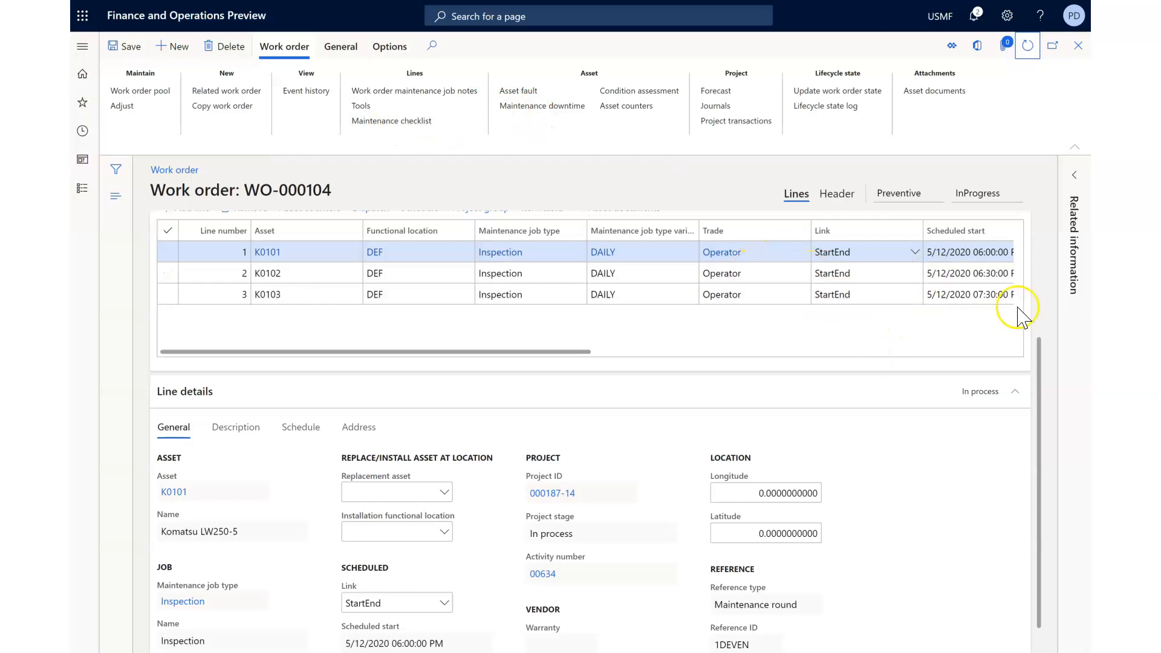
click(381, 121)
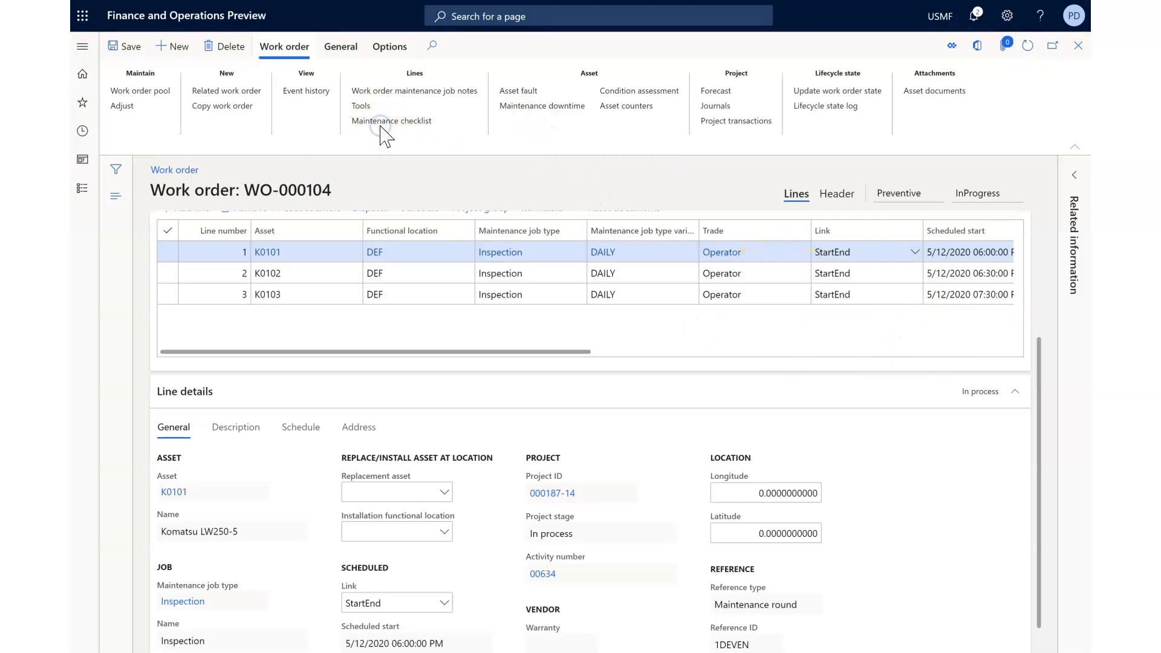
click(695, 305)
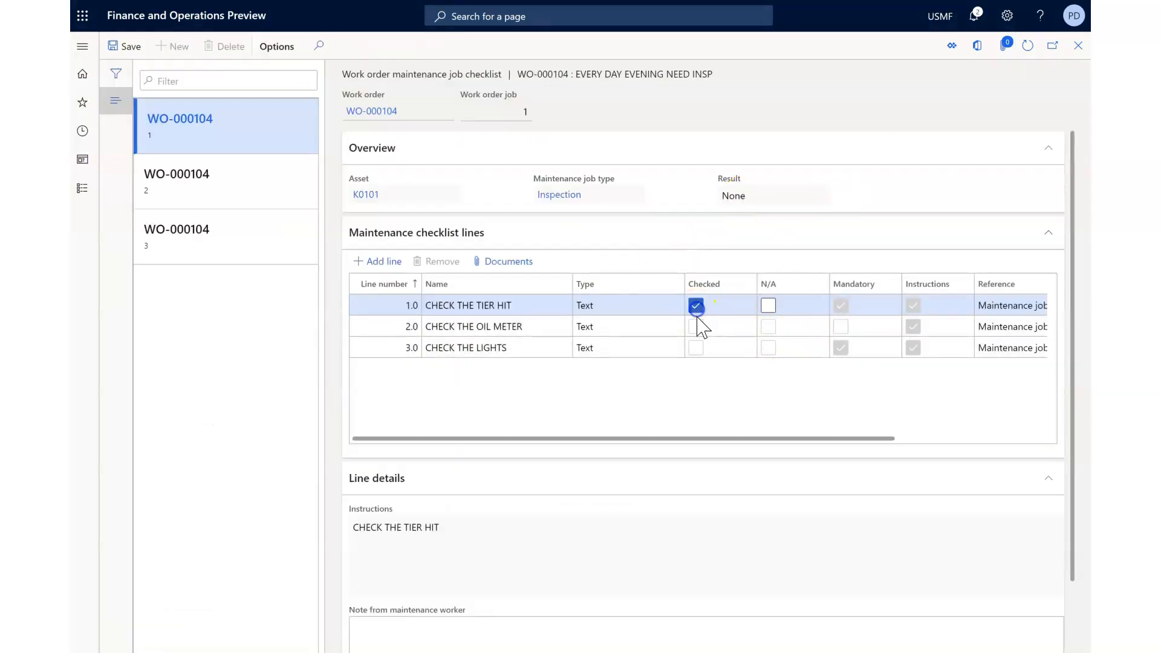
click(695, 326)
click(696, 348)
Enter job 1 worker notes "fINE" for the lights, "oil full" for the oil meter and "perfect" for the tier hit.
click(497, 628)
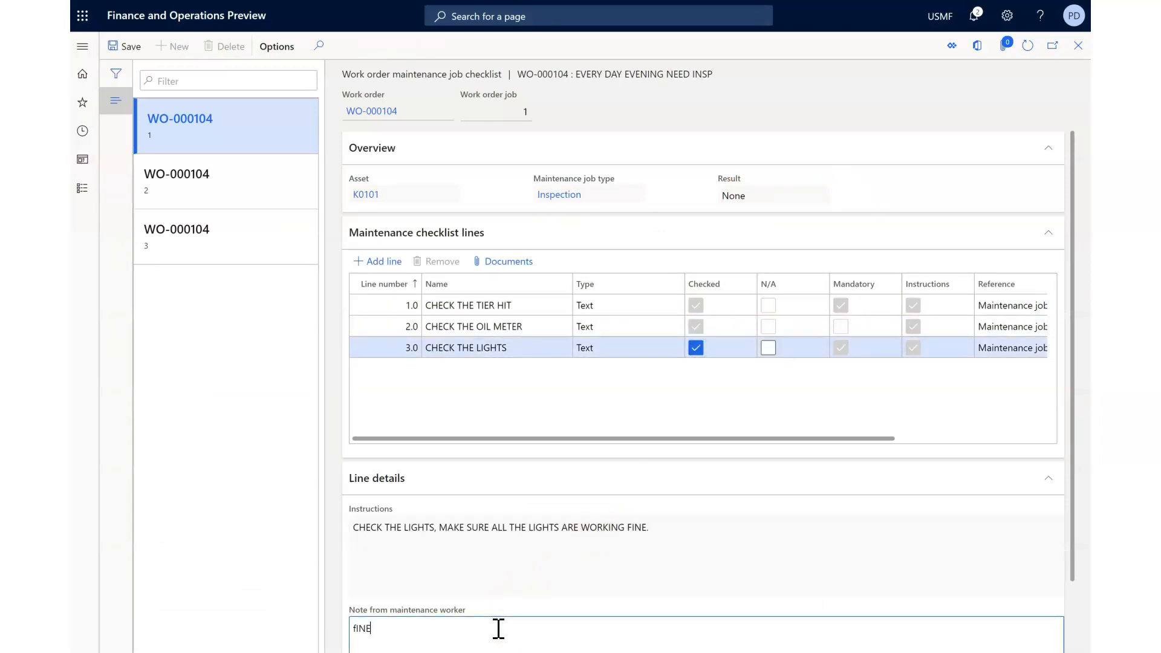
click(597, 327)
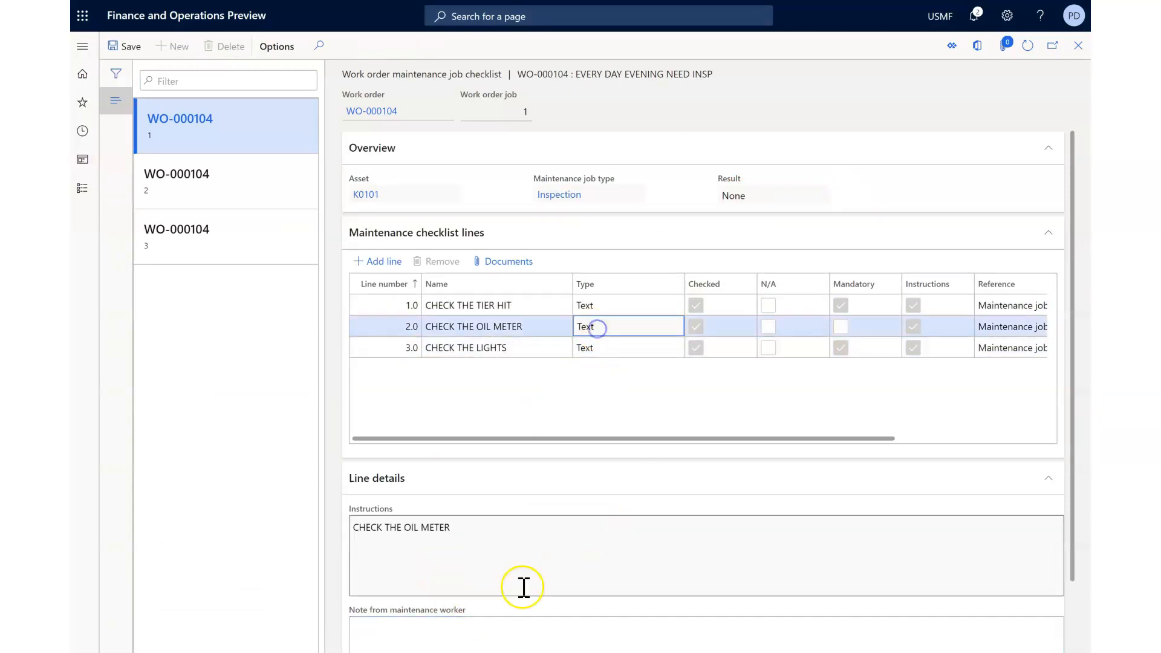
click(395, 631)
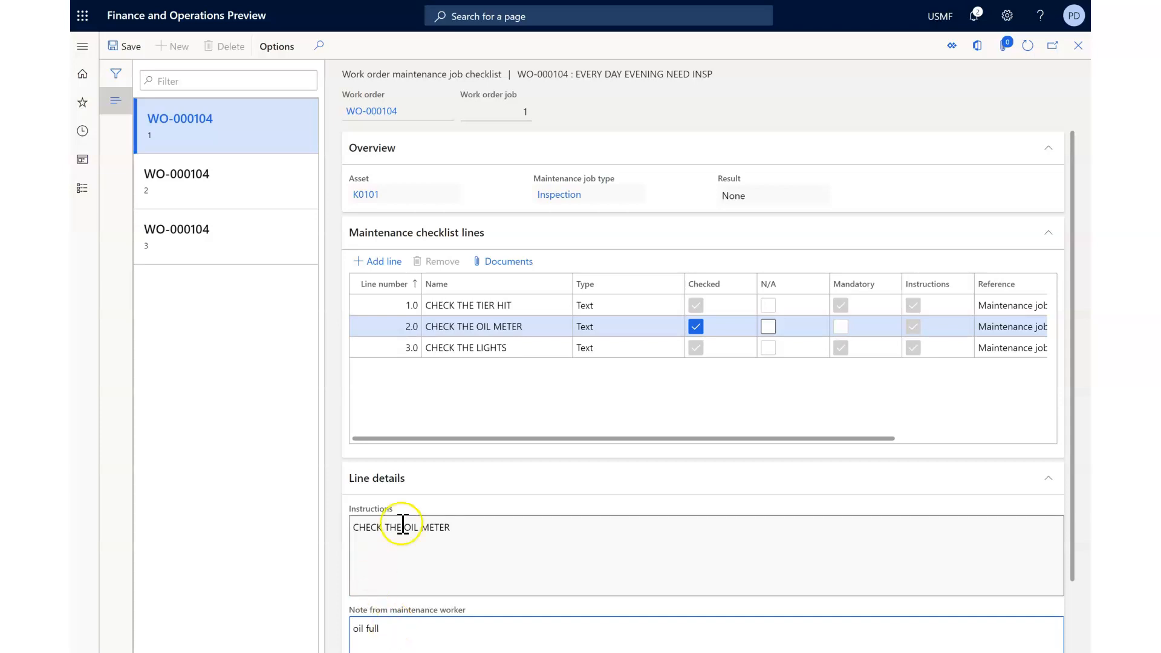
click(627, 306)
click(391, 630)
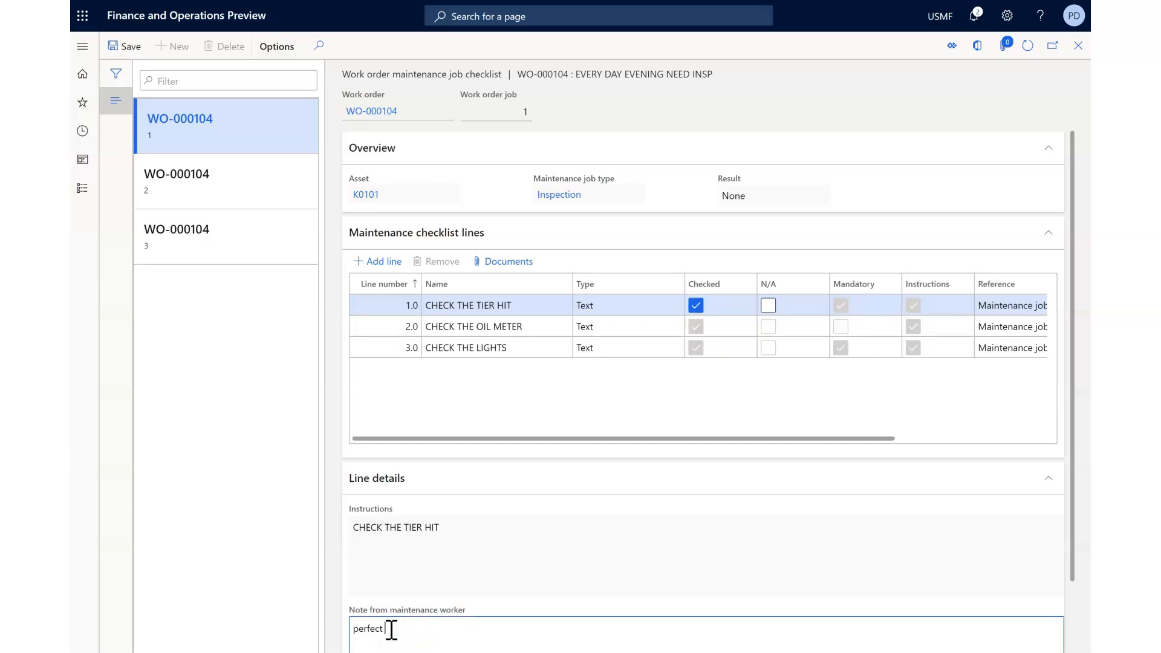
For job 2, mark the tier hit line as checked and enter the worker note "mid hit".
click(209, 182)
click(694, 307)
click(409, 635)
drag(1071, 415, 1081, 580)
click(494, 515)
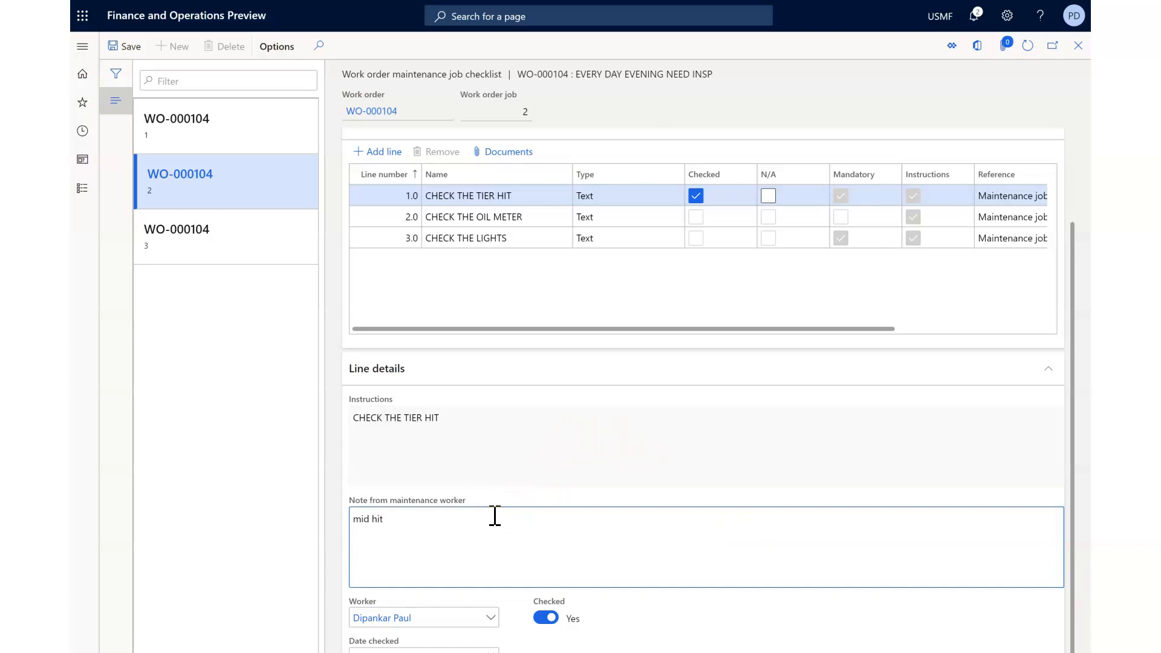
Complete the oil meter and lights lines of job 2's checklist by marking both as checked.
click(526, 223)
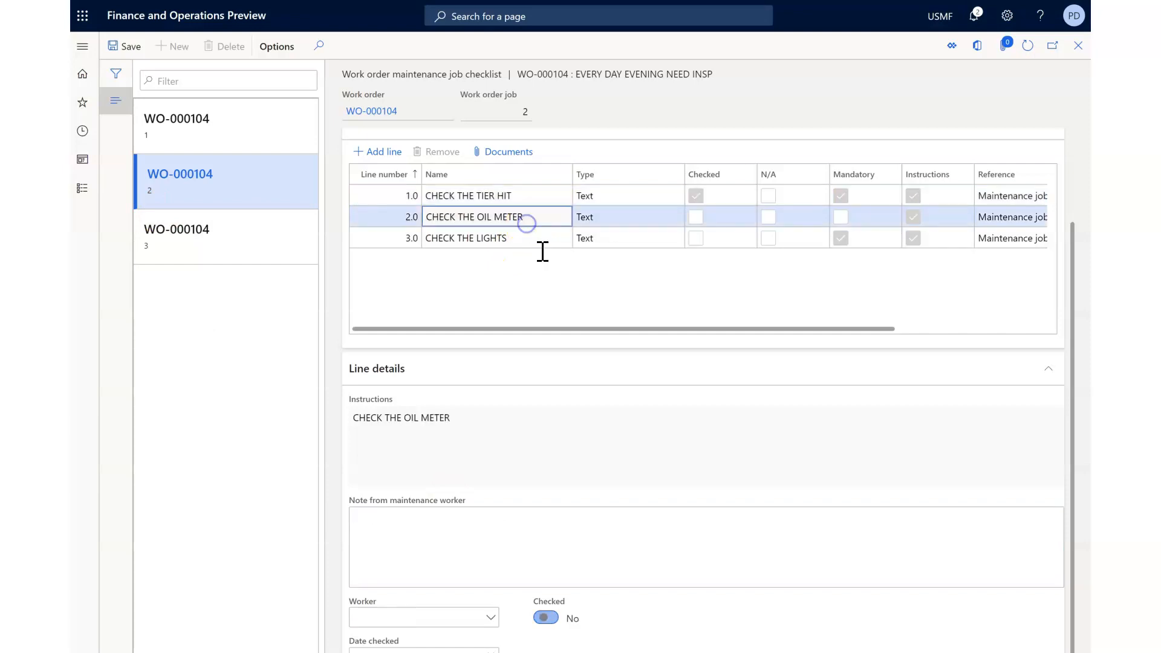
click(467, 547)
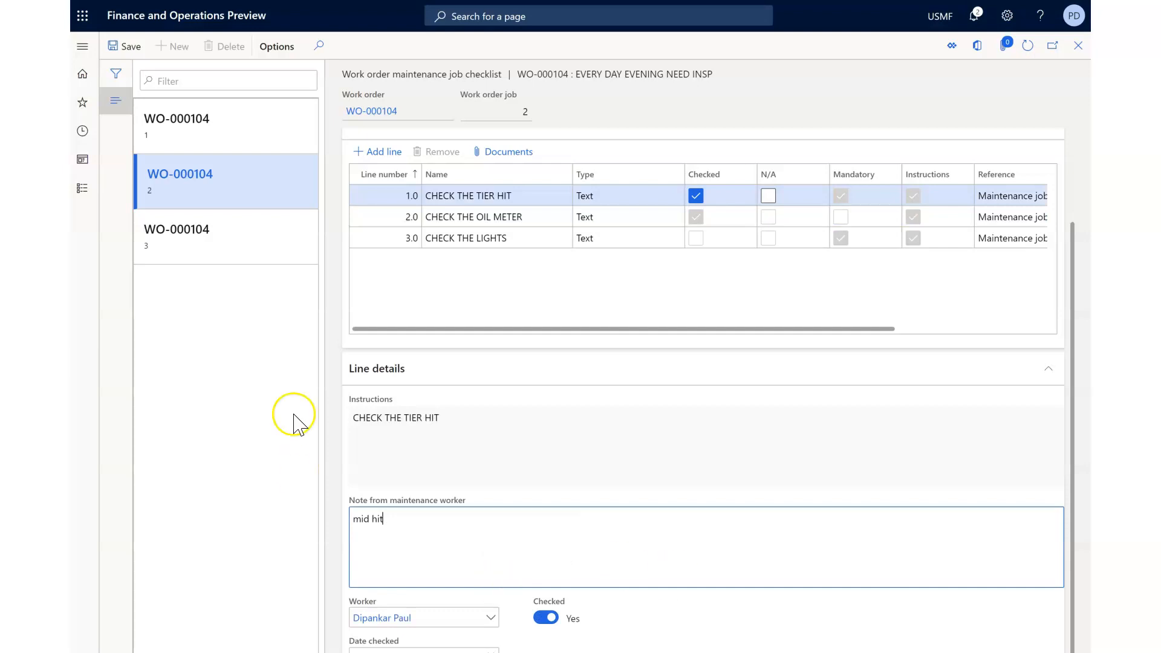
click(522, 240)
click(448, 542)
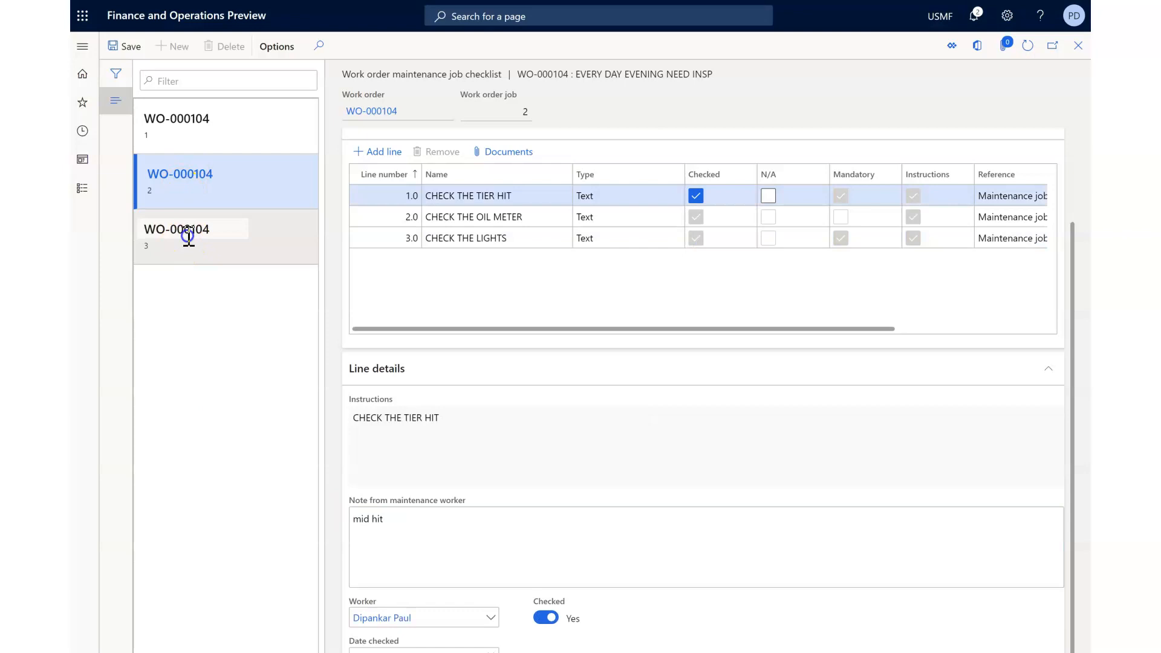
Mark all three checklist lines of job 3 as checked and return to the work order.
click(186, 233)
click(695, 195)
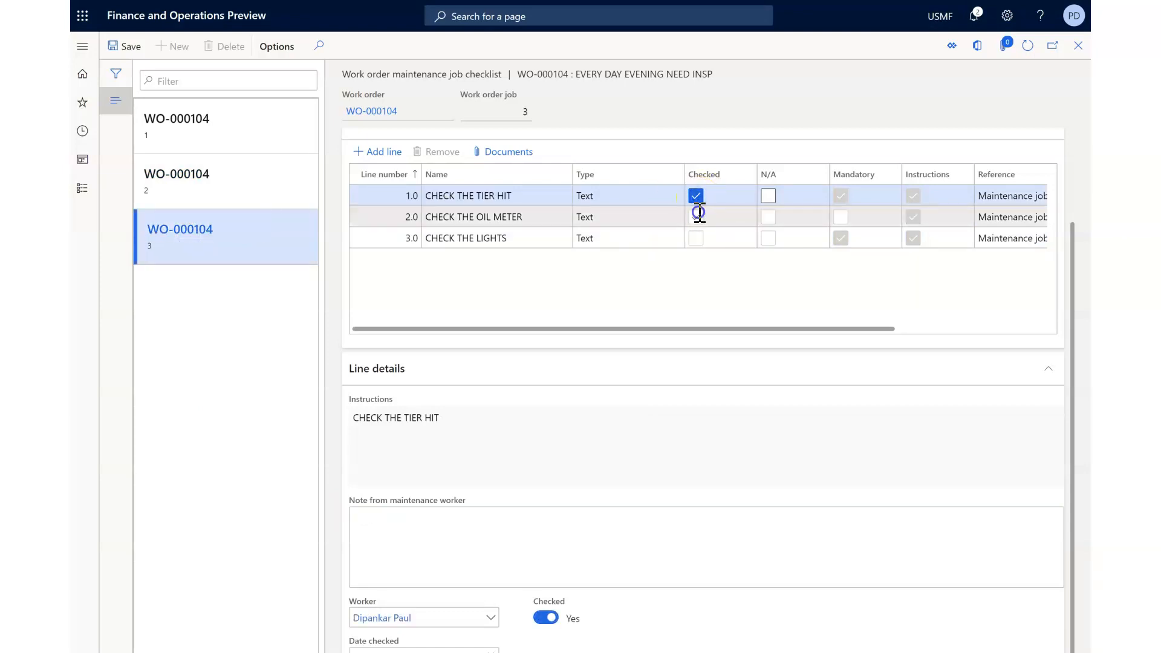
click(696, 217)
click(695, 238)
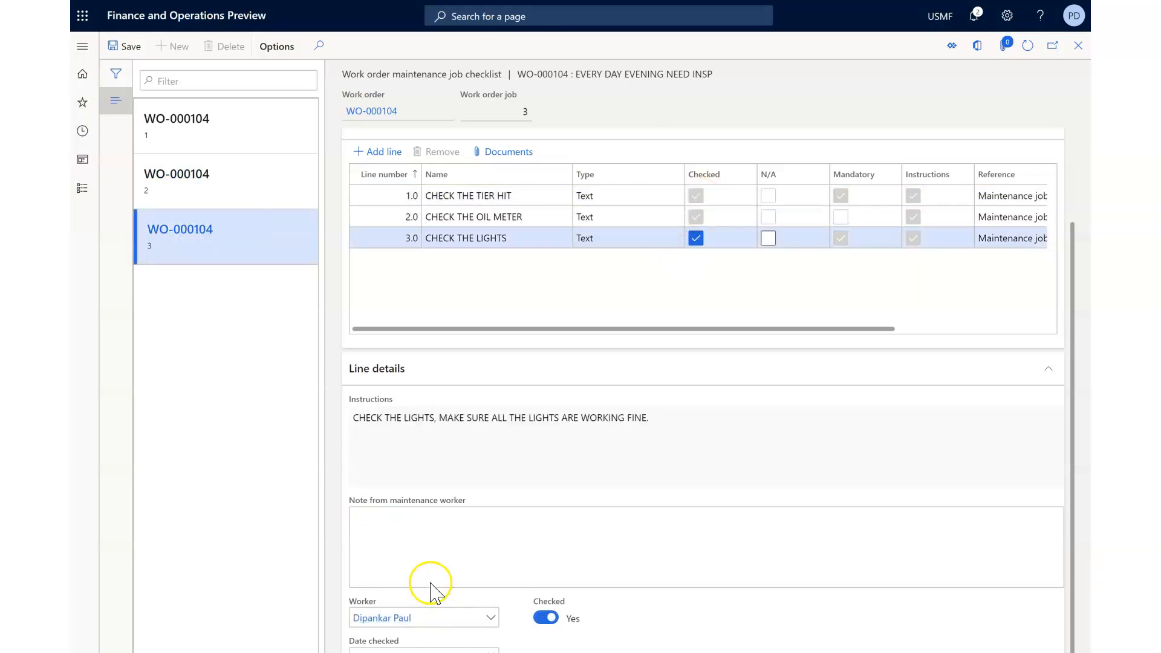
click(1078, 45)
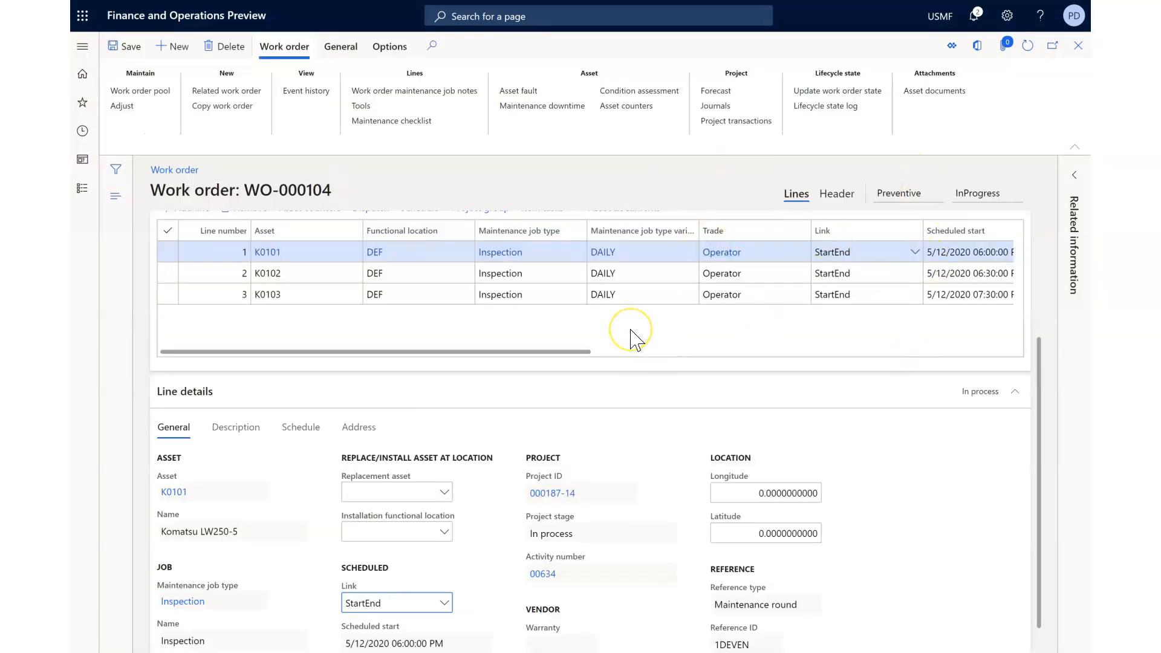
Open the maintenance job notes and add a timestamped worker remark "assets look good." for asset K0101.
click(448, 92)
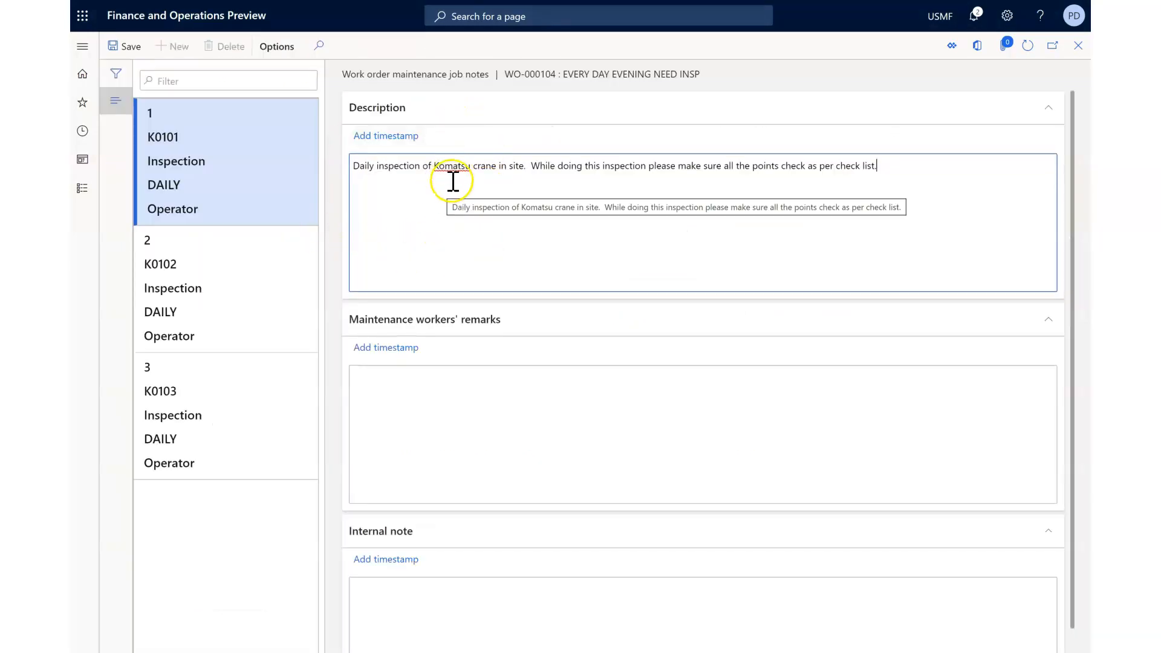
click(394, 360)
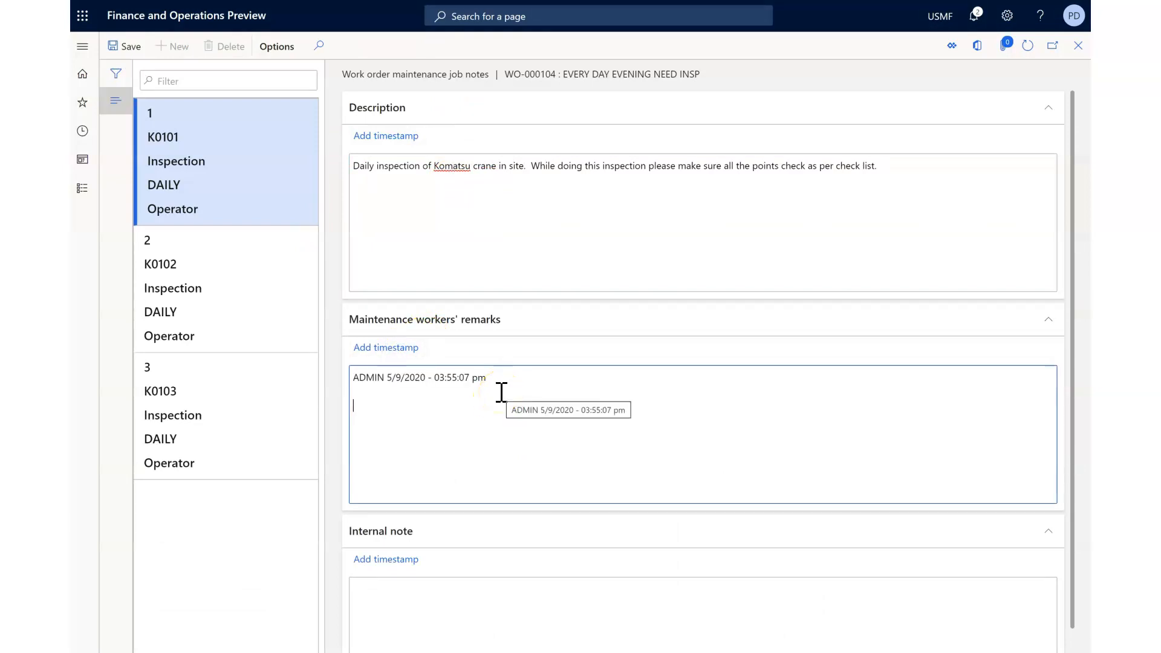
text(assets look good.)
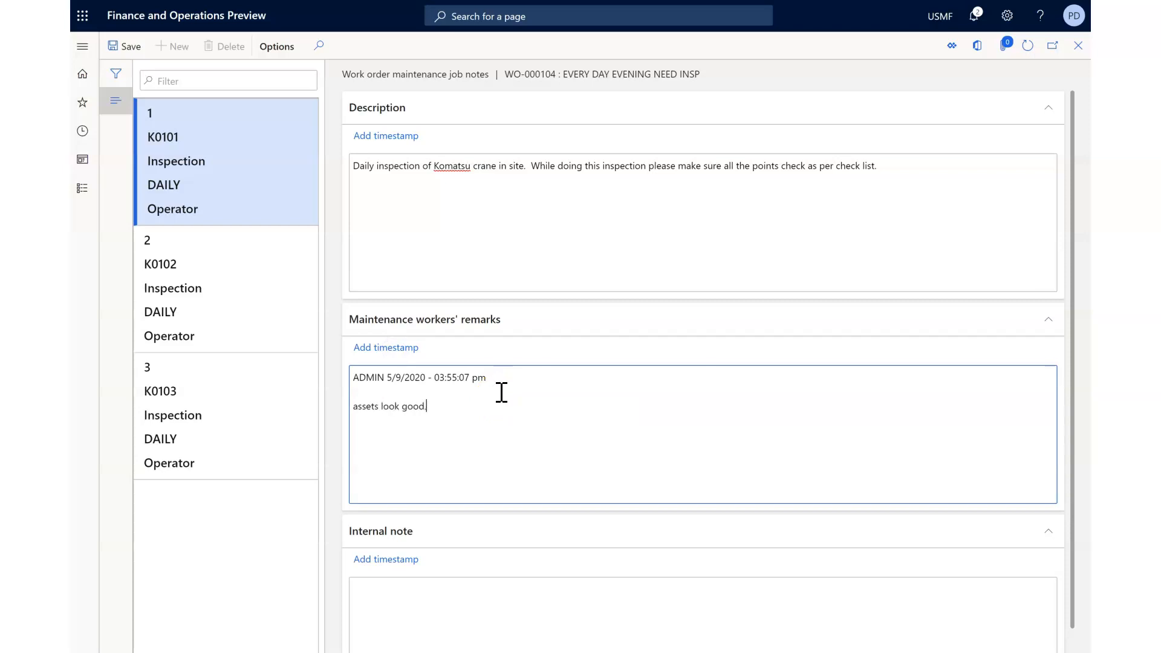
Add timestamped worker remarks that the asset looks good for K0102 and K0103, and return to the work order.
click(222, 277)
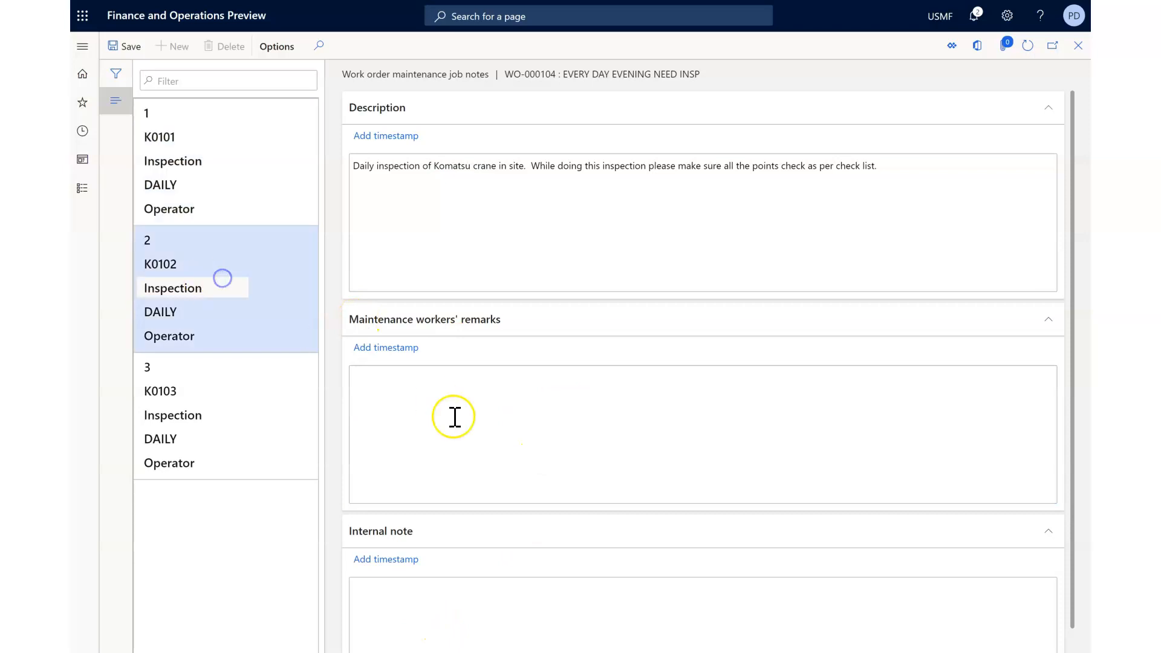
click(406, 349)
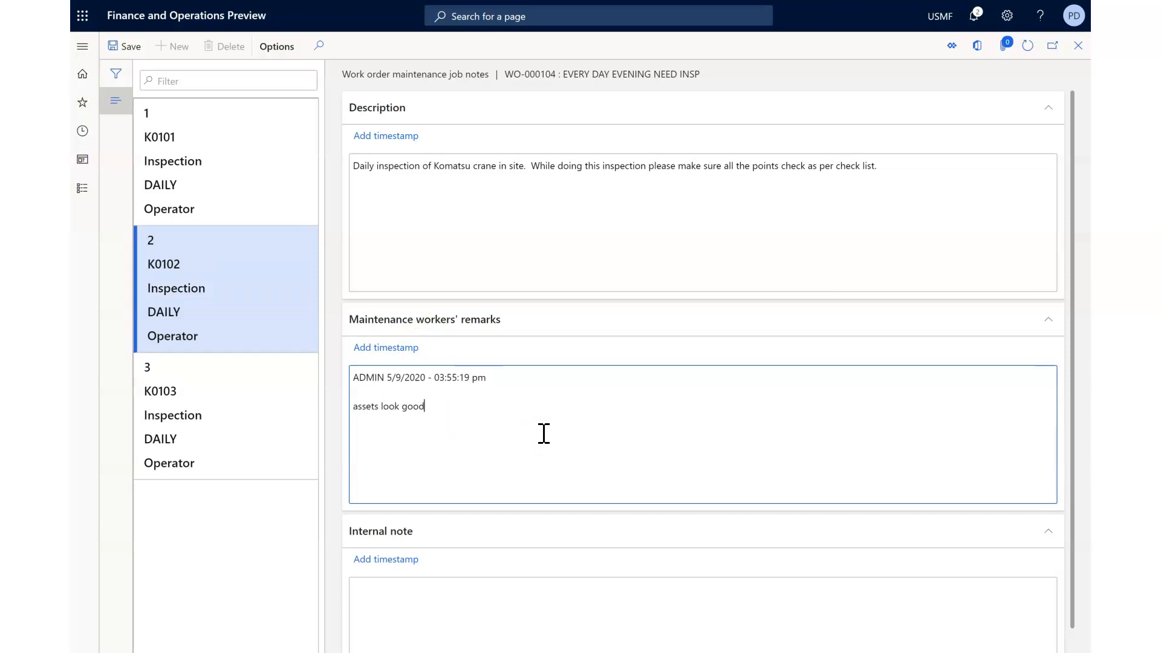
click(186, 423)
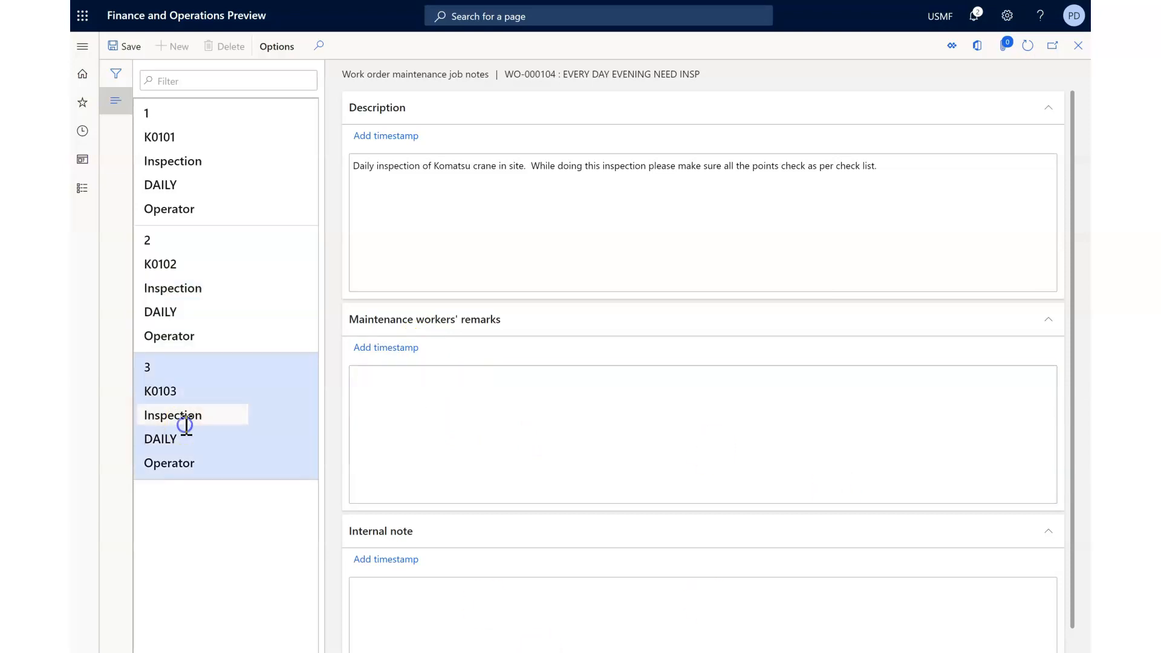
click(400, 349)
click(437, 415)
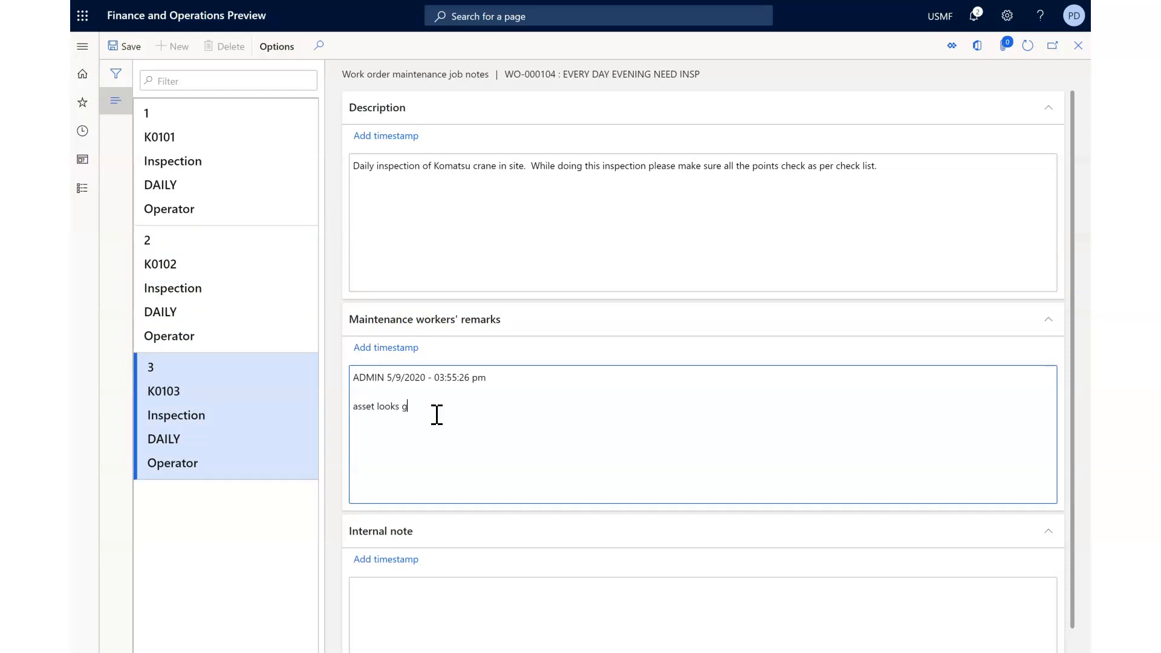
click(1078, 46)
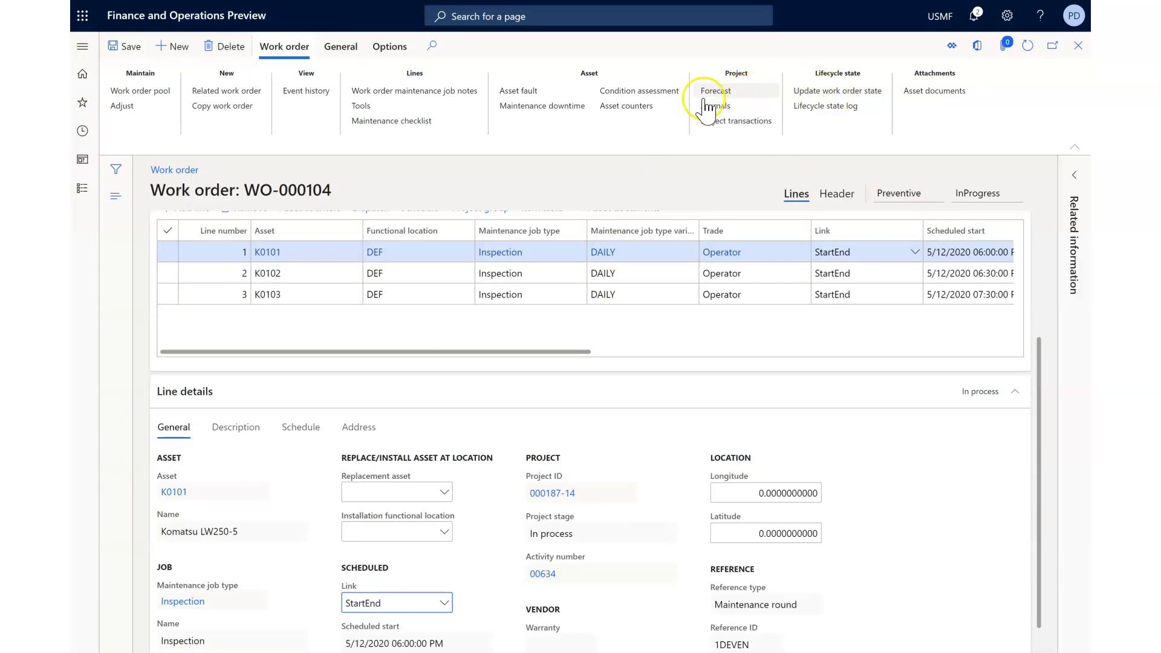
Open the work order journals and assign a usmf worker as resource on the K0101 hours line.
click(719, 105)
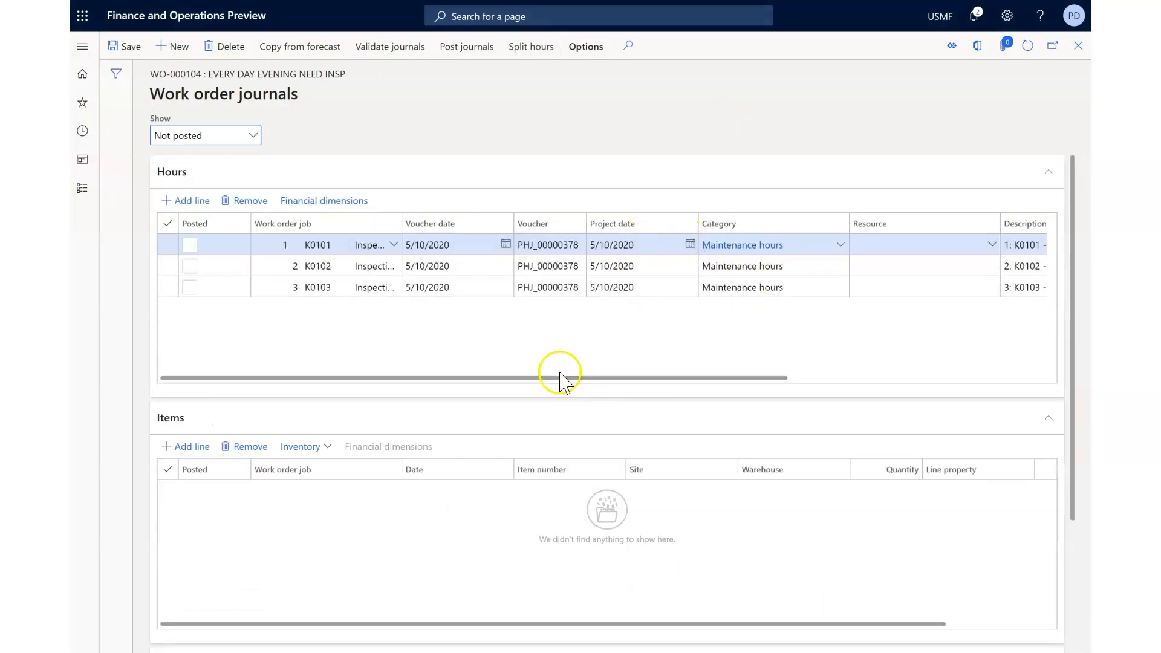
drag(559, 381, 874, 383)
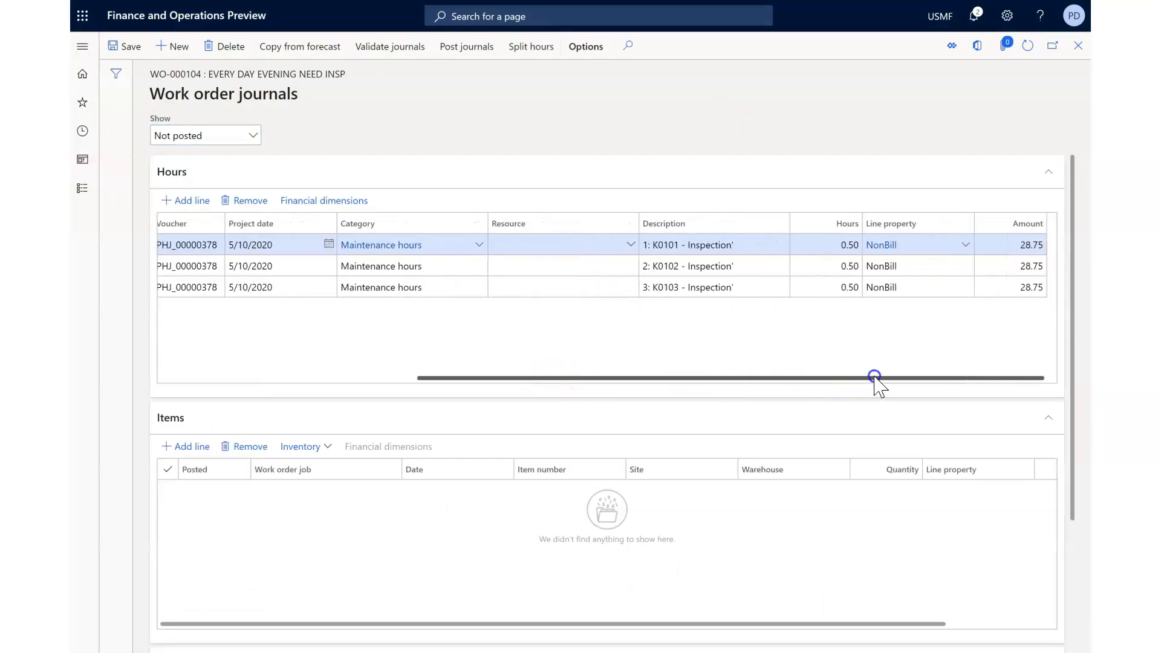
click(630, 245)
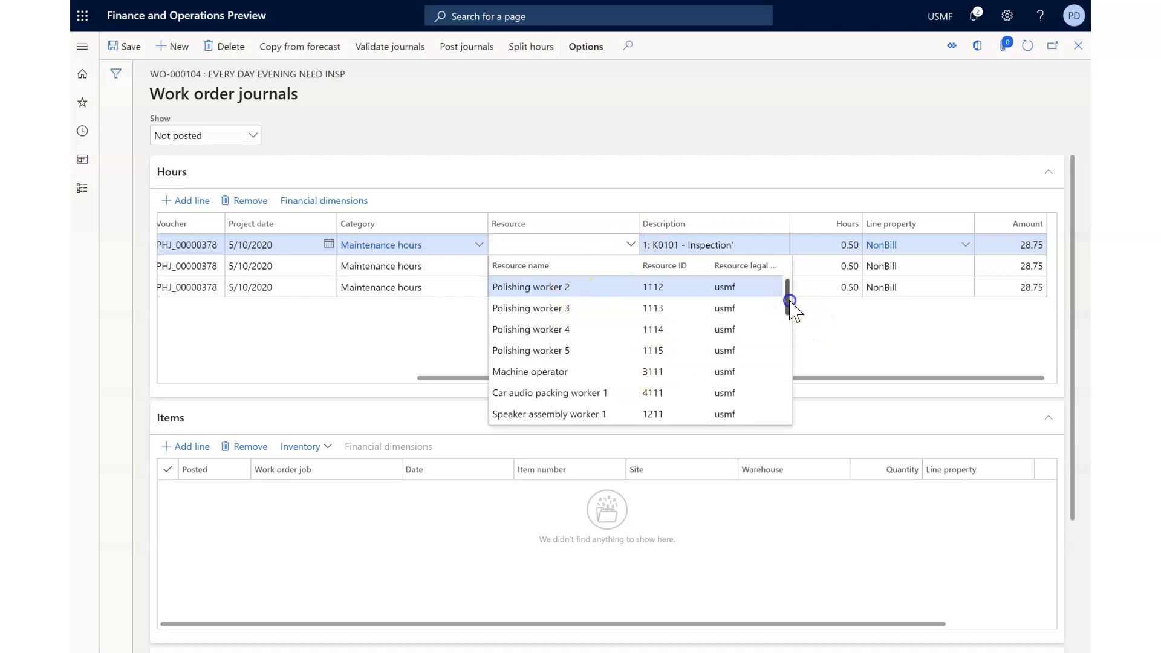
drag(789, 310, 775, 369)
scroll(772, 378, down, 5)
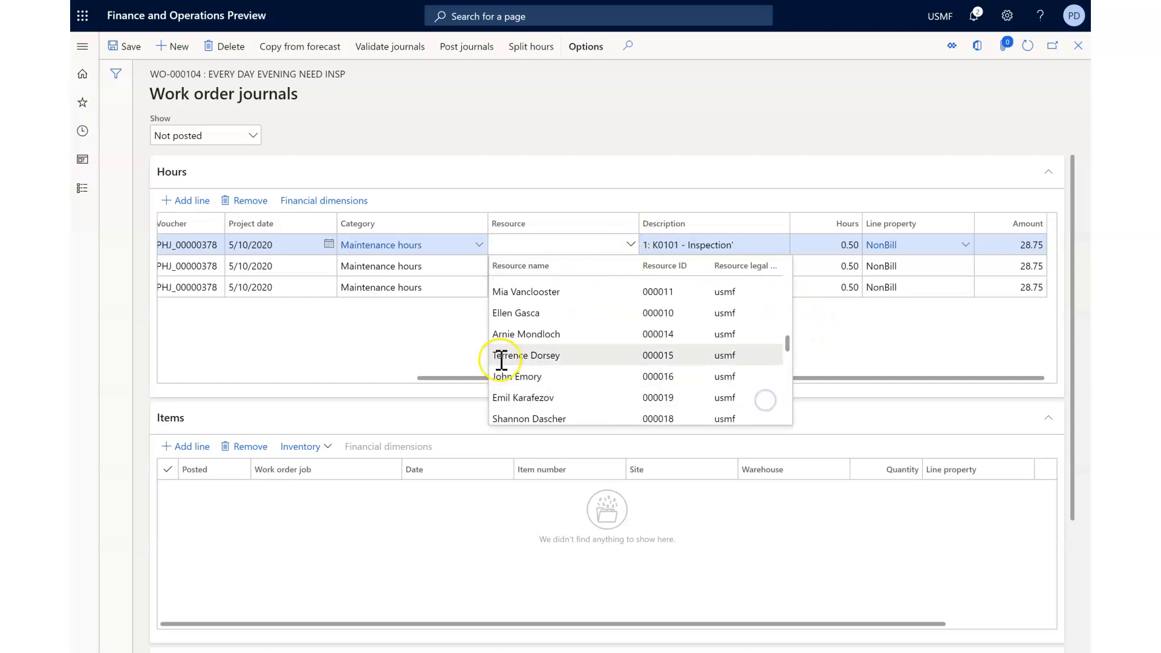
click(521, 376)
Try to assign a usrt worker as resource on the K0102 hours line, and reselect that entry for replacement.
click(630, 266)
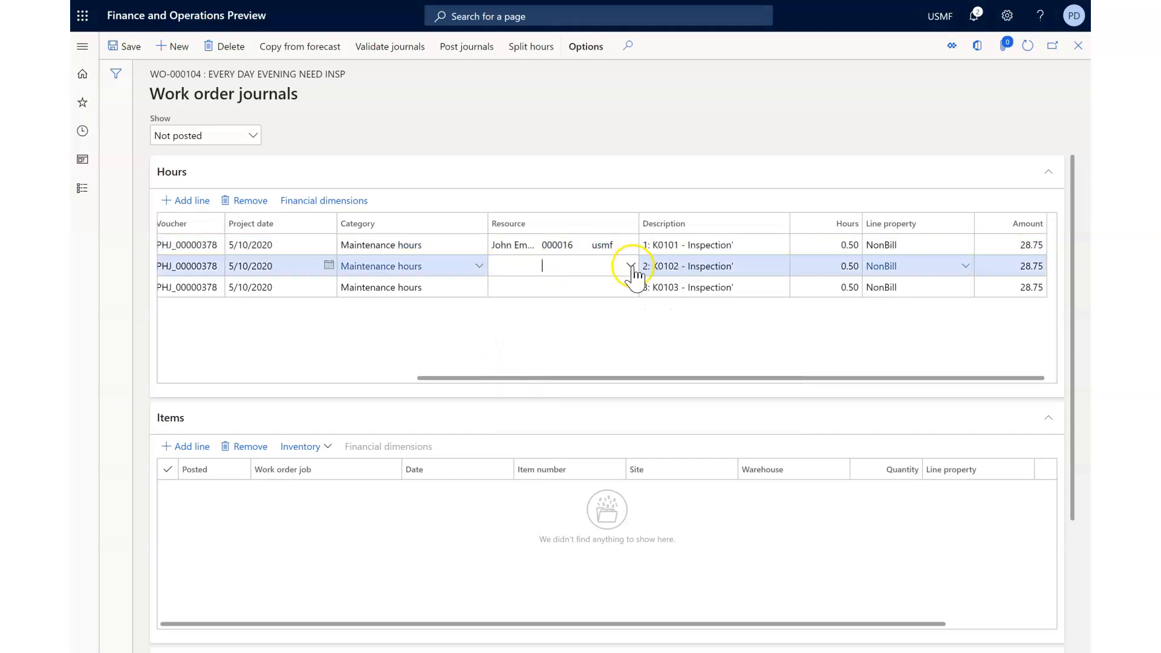
drag(786, 318, 788, 465)
drag(787, 376, 788, 378)
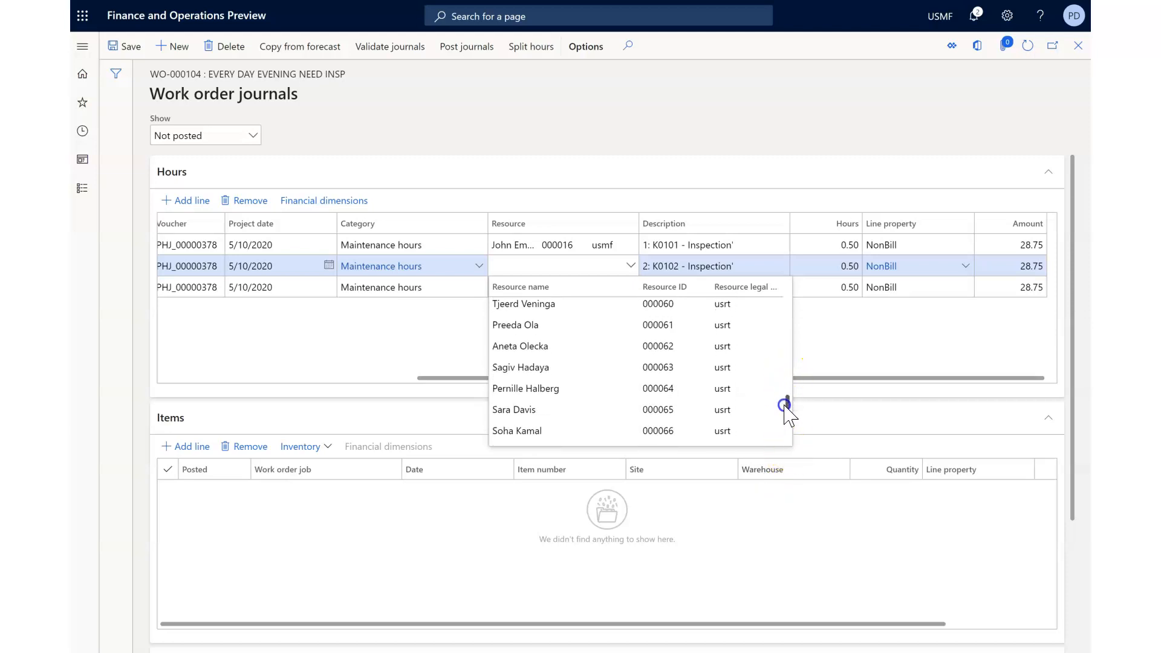
drag(777, 441, 717, 459)
click(557, 392)
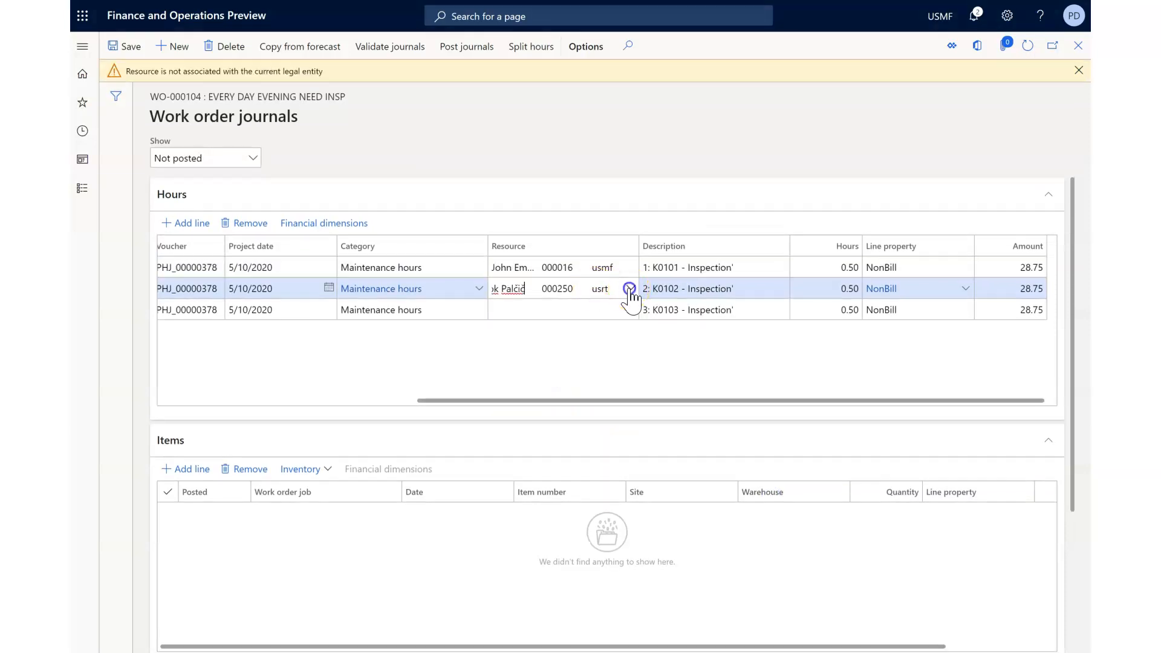
click(630, 289)
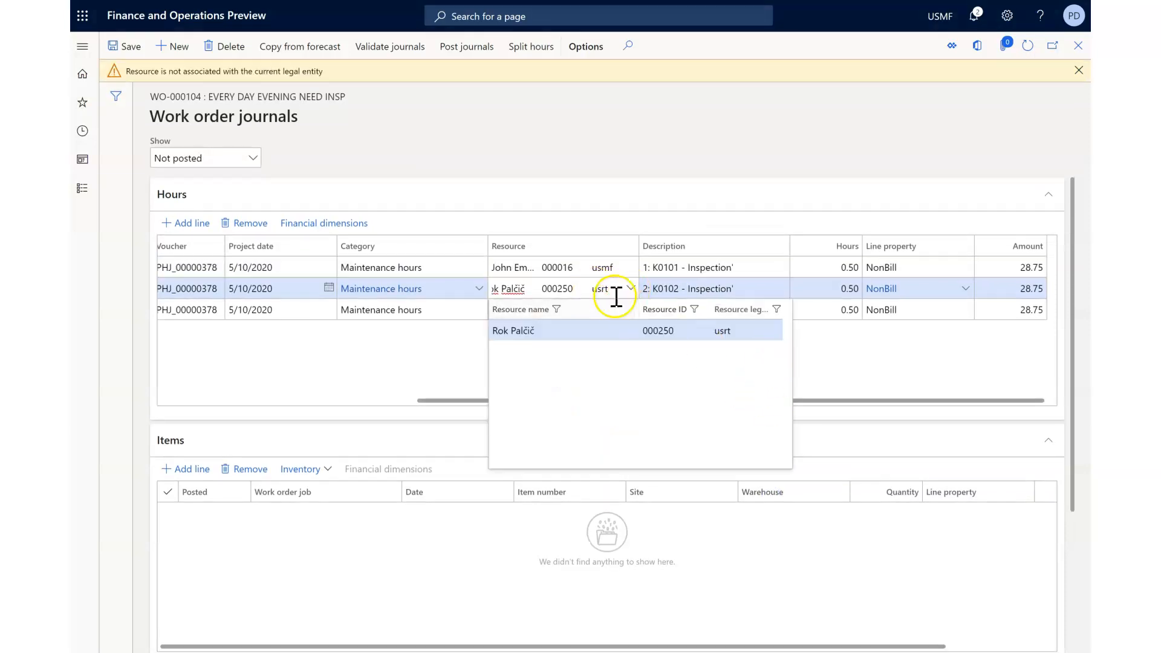
click(585, 288)
click(634, 297)
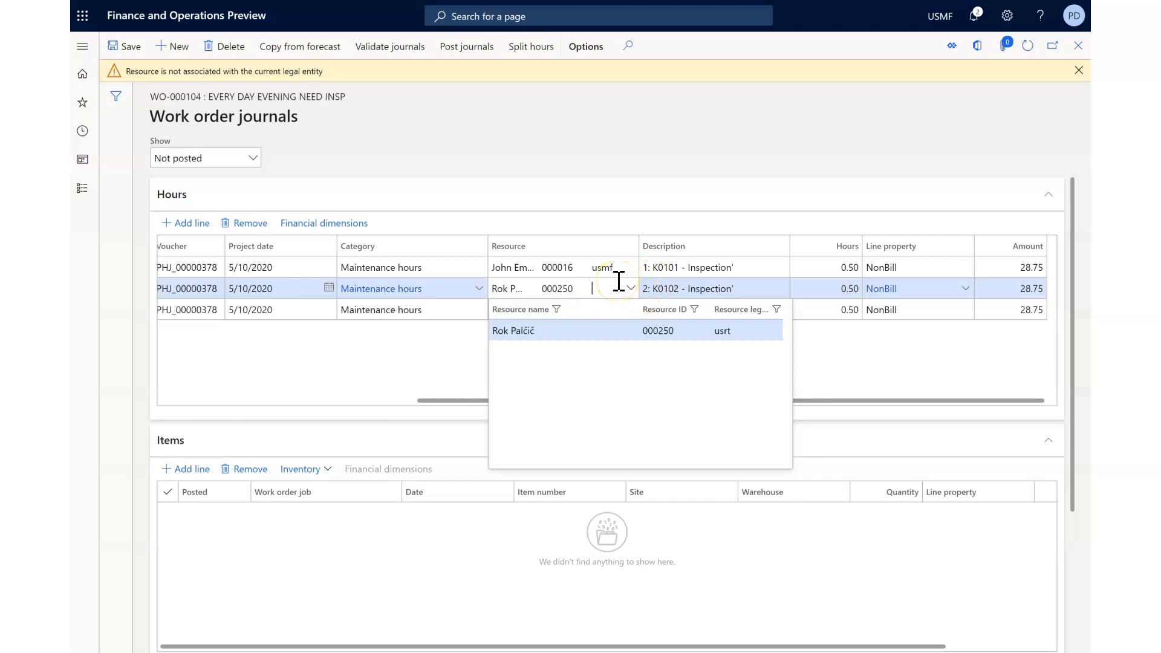
click(619, 281)
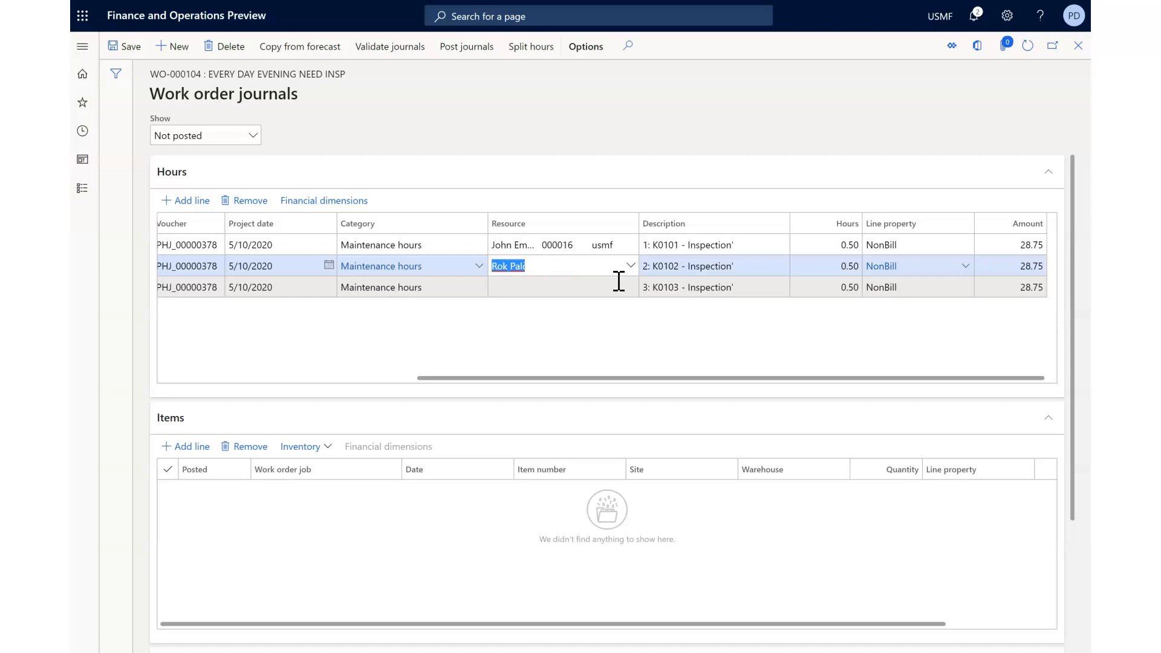
Assign a usmf worker as resource on the K0102 hours line.
click(634, 265)
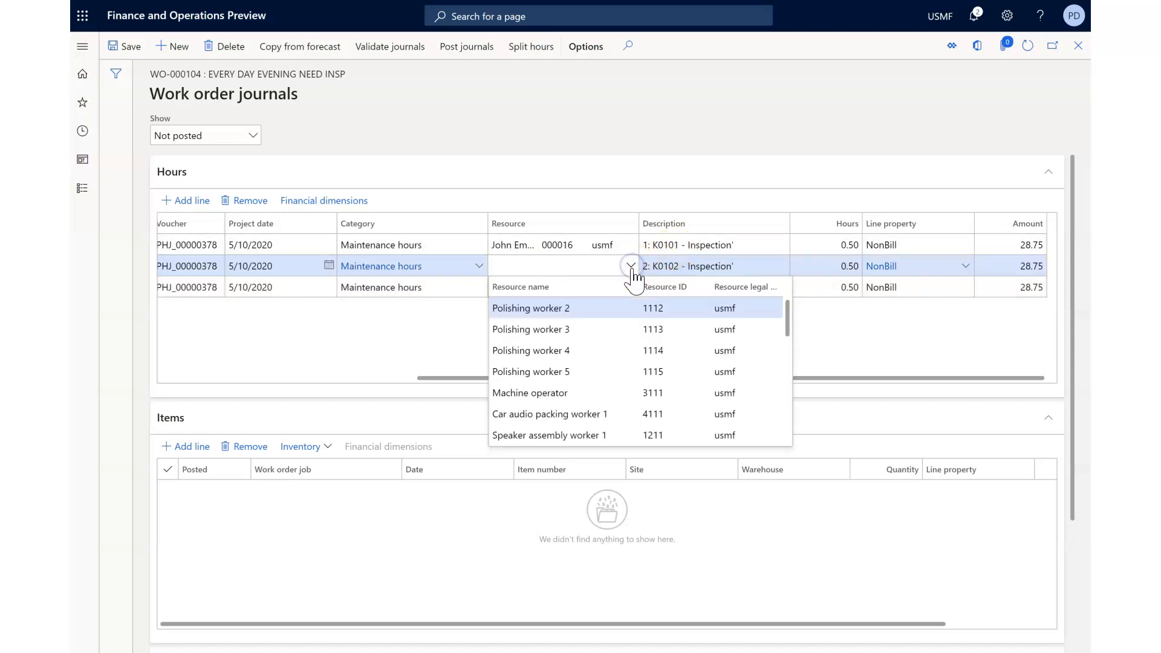
drag(788, 326, 782, 388)
click(518, 381)
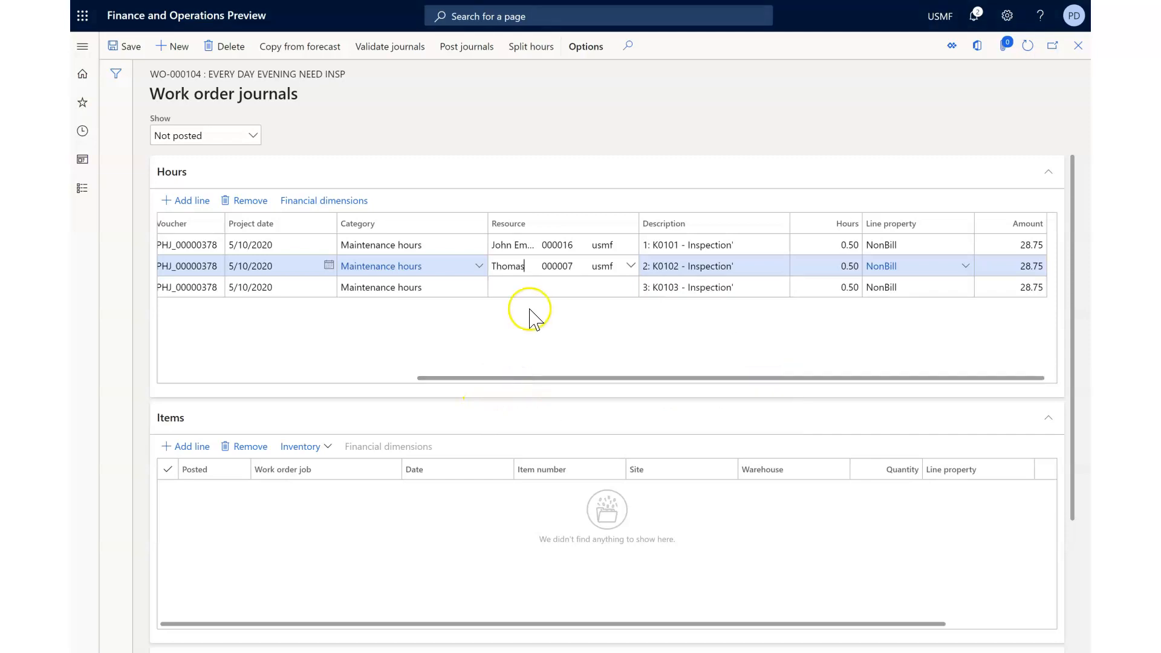
Assign a usmf worker as resource on the K0103 hours line, and return to the work order.
click(518, 287)
click(631, 290)
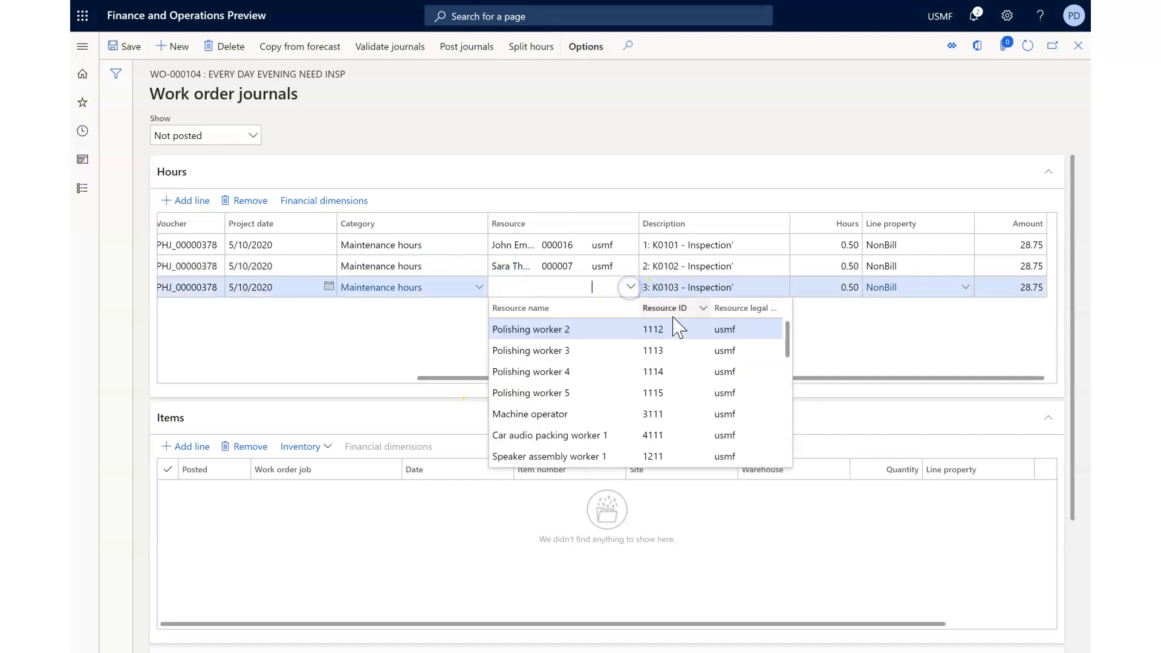
click(788, 390)
click(544, 390)
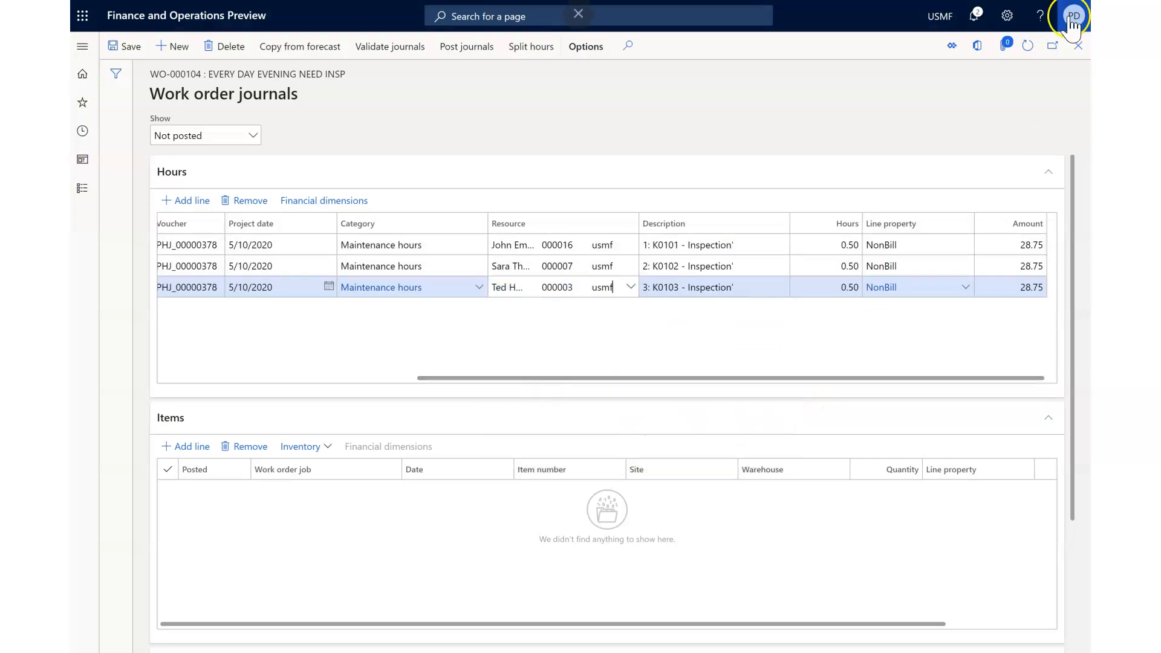
click(1078, 46)
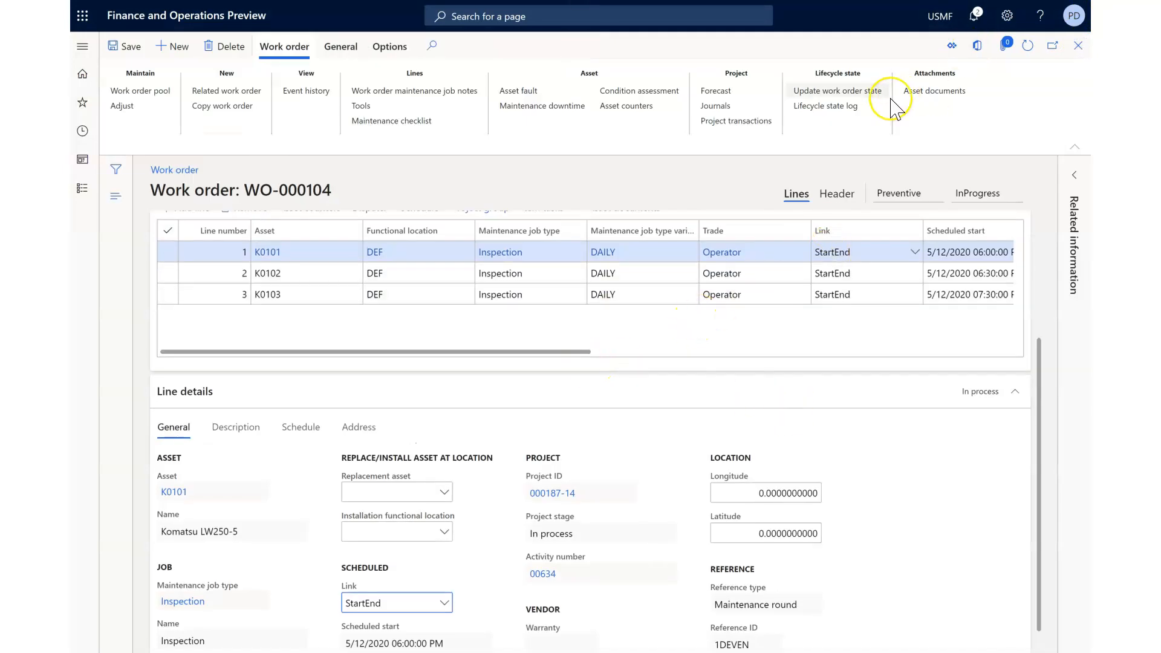
Try to update the work order's lifecycle state to Completed with an actual end date of 5/12/2020, and check the notifications.
click(837, 92)
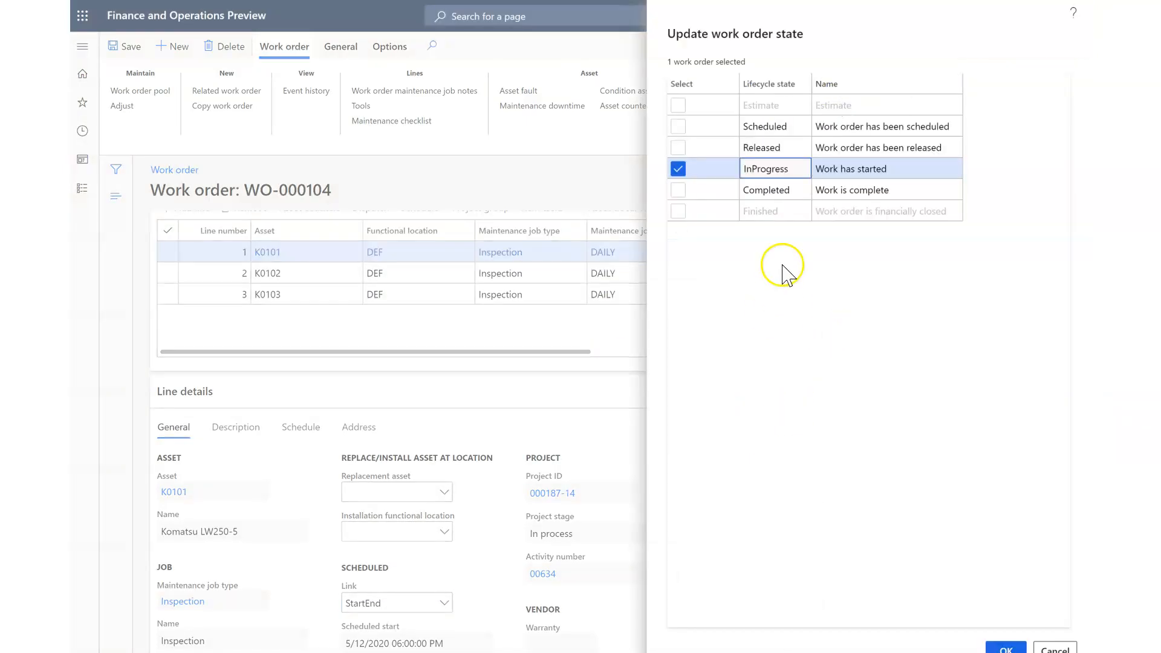
click(678, 190)
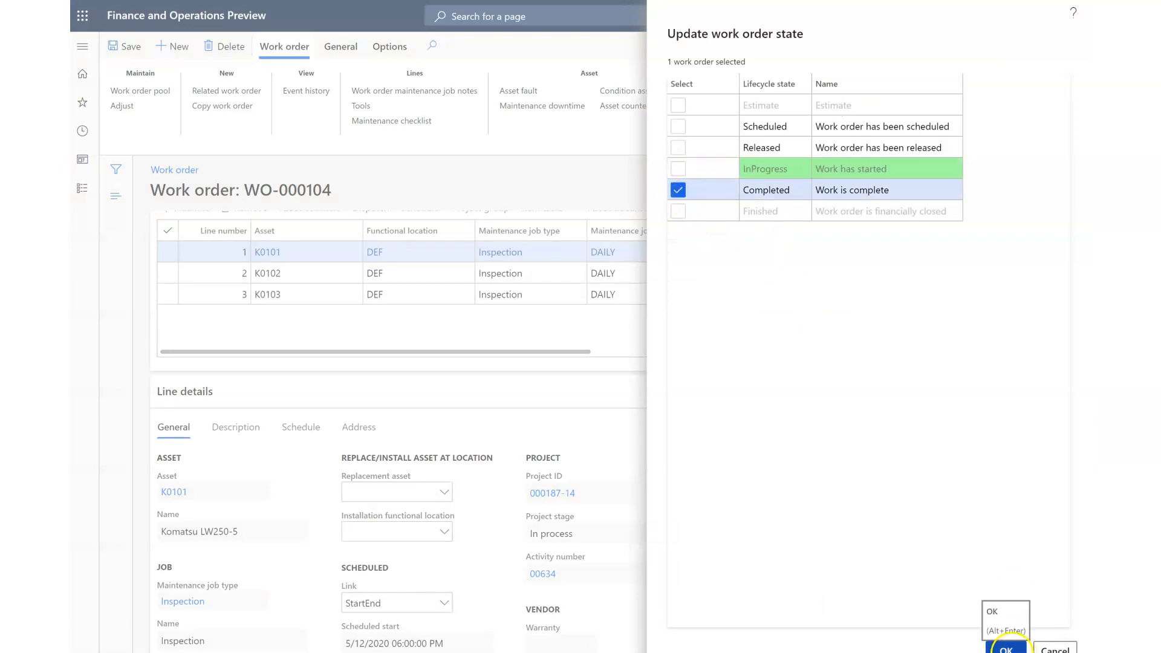
click(1005, 649)
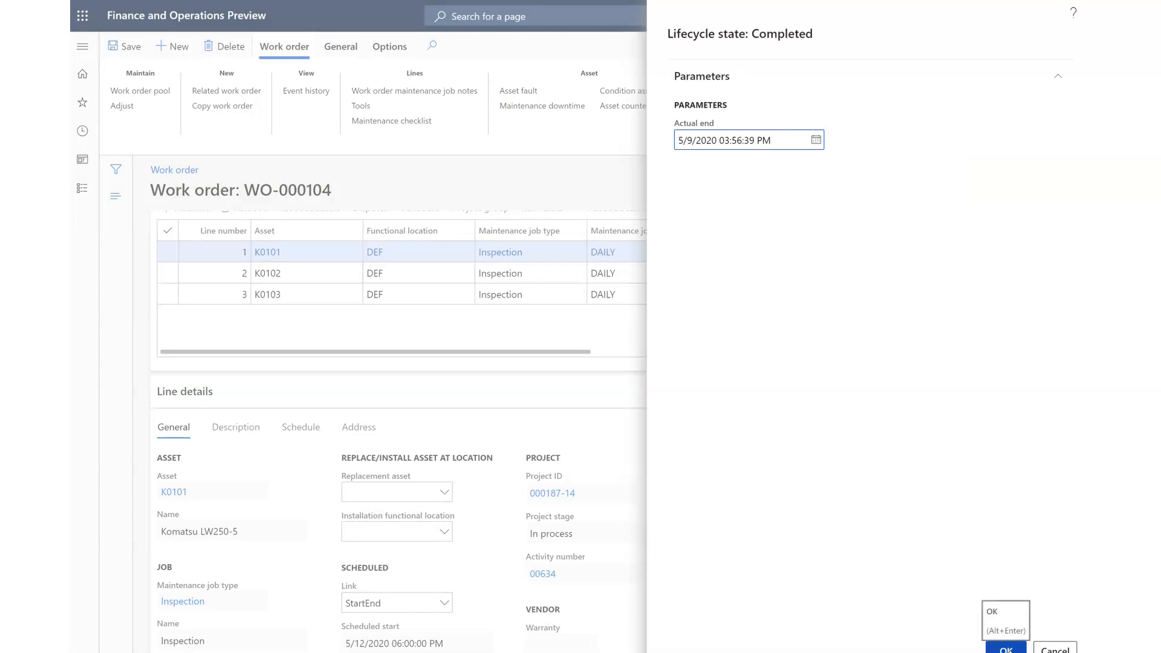
click(815, 141)
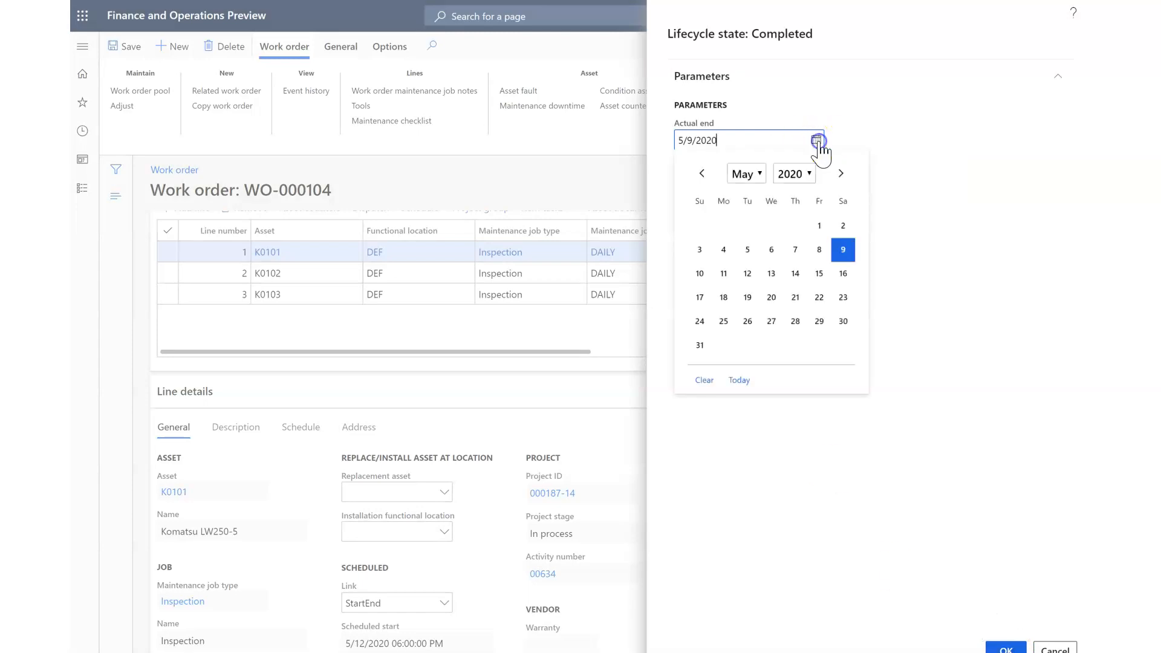
click(747, 273)
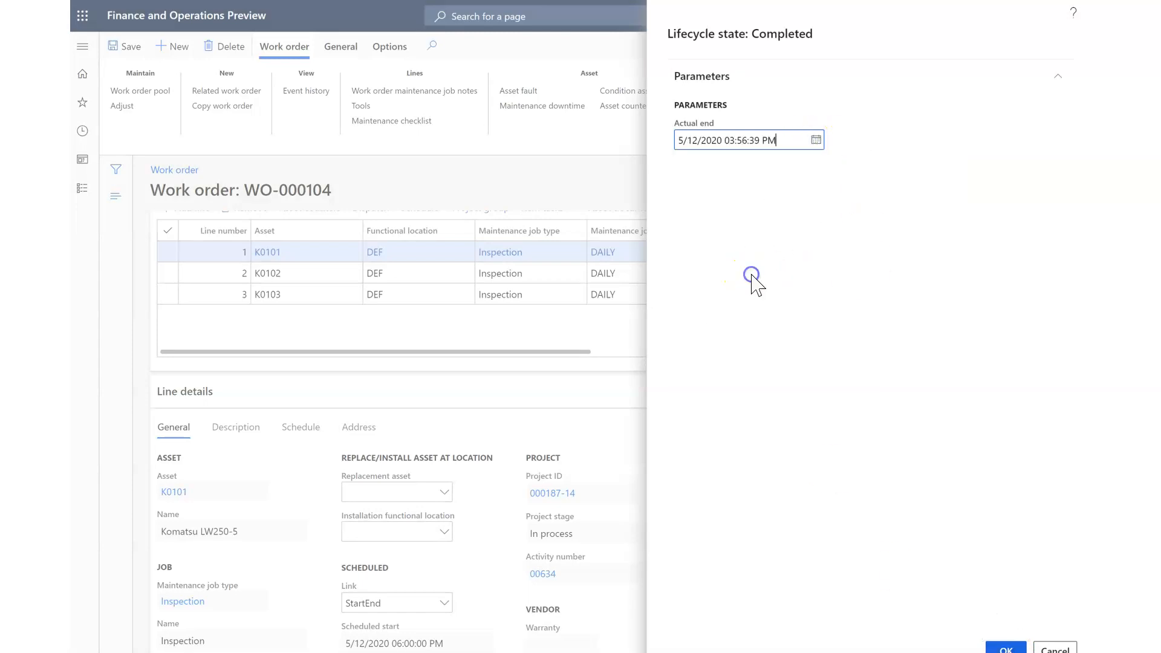
click(1005, 649)
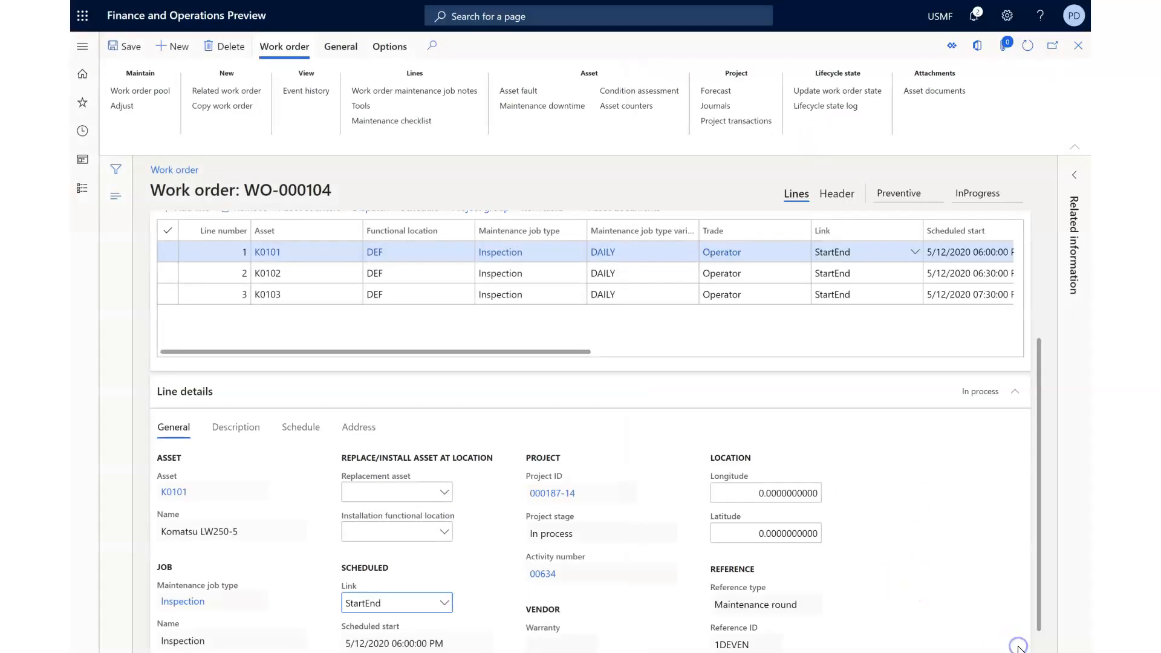
click(973, 16)
click(747, 171)
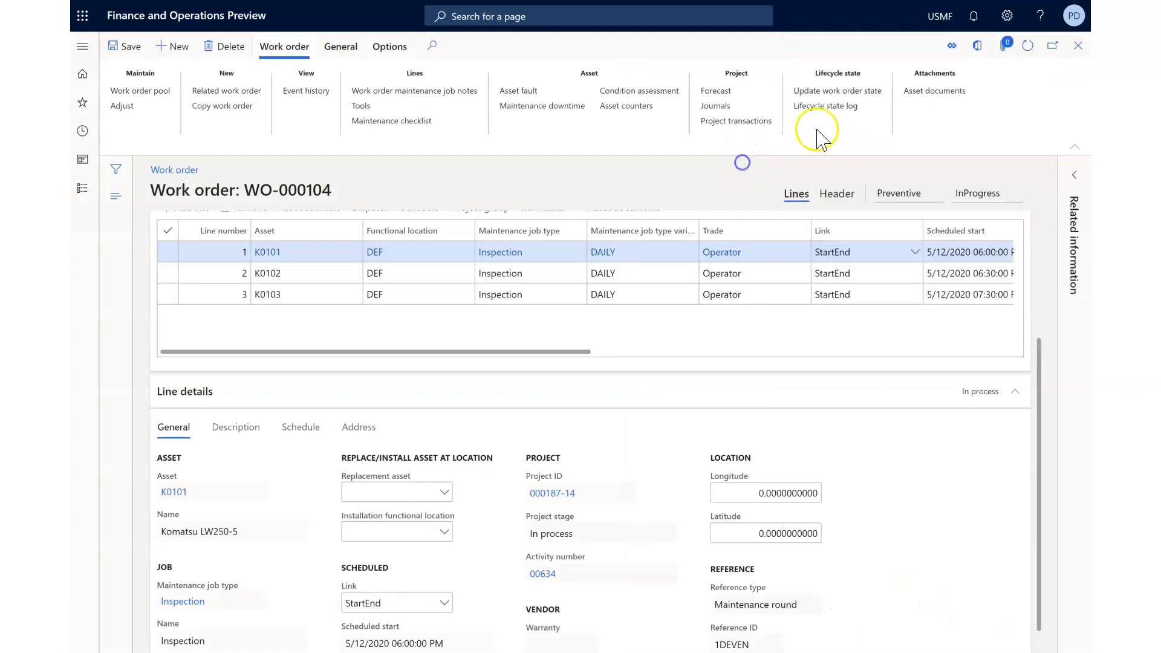
Update the work order's lifecycle state to Completed with an actual end date of 5/13/2020.
click(843, 92)
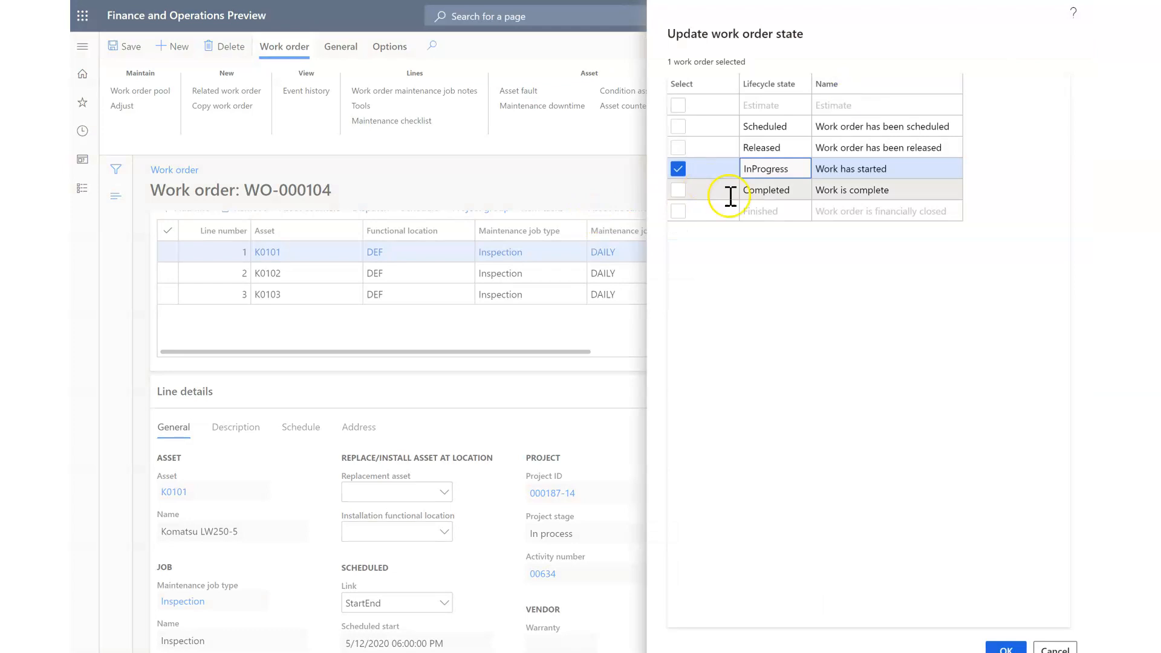
click(679, 190)
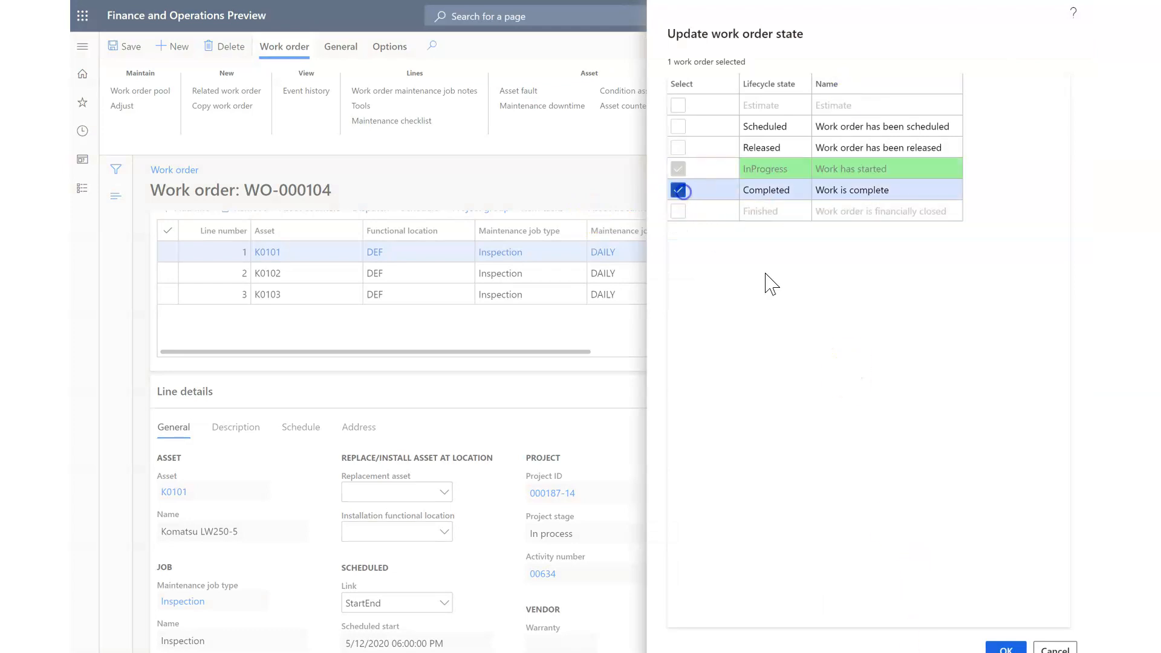
click(1006, 650)
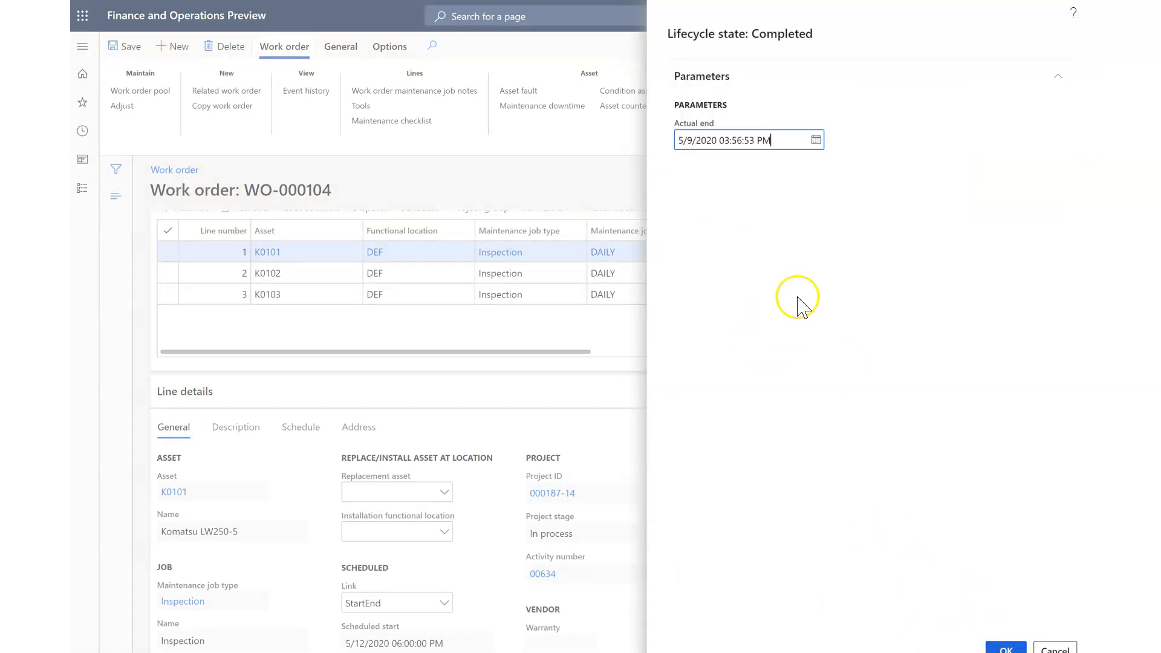
click(816, 141)
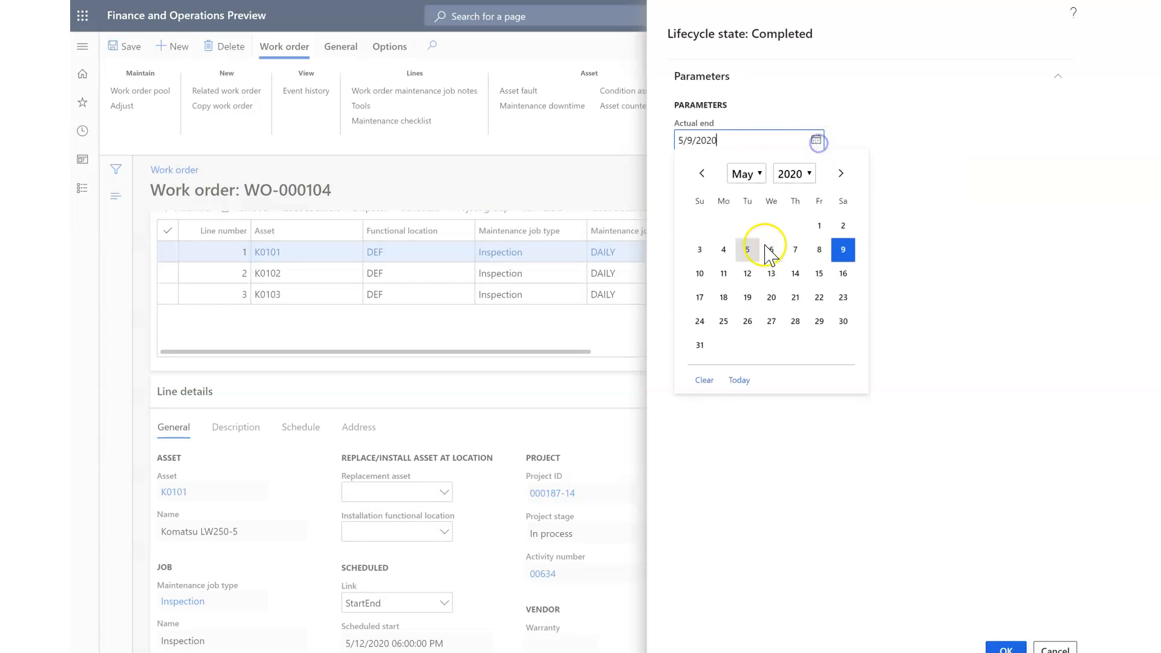
click(770, 273)
click(1012, 645)
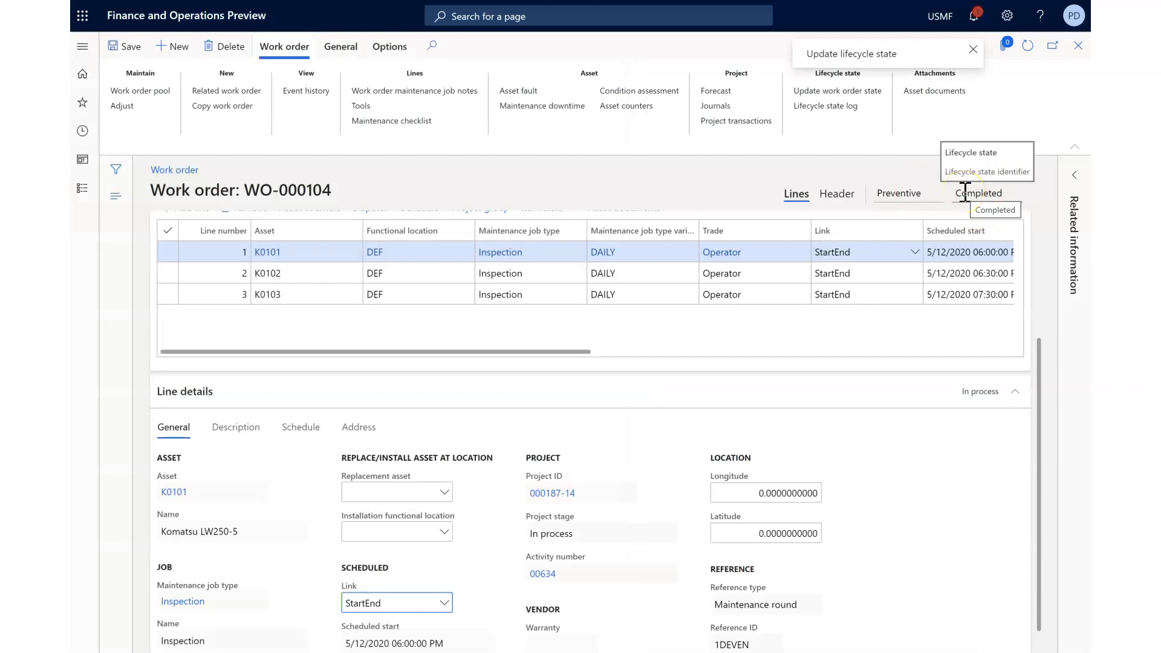
Update the work order's lifecycle state to Finished.
click(815, 92)
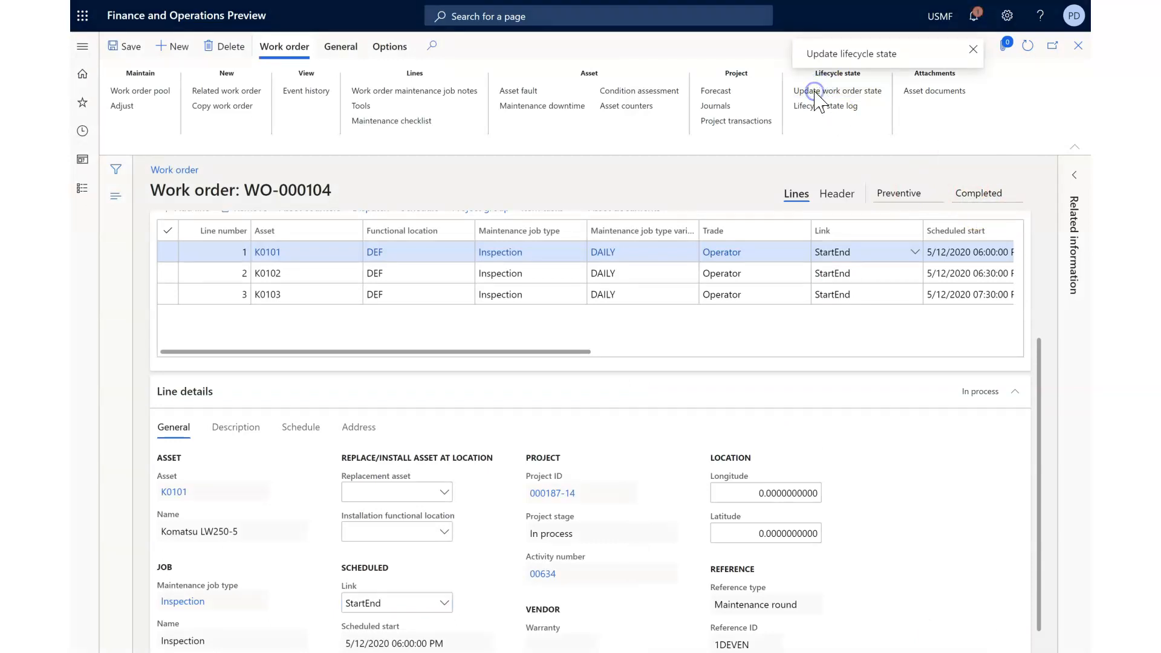
click(678, 211)
click(1006, 648)
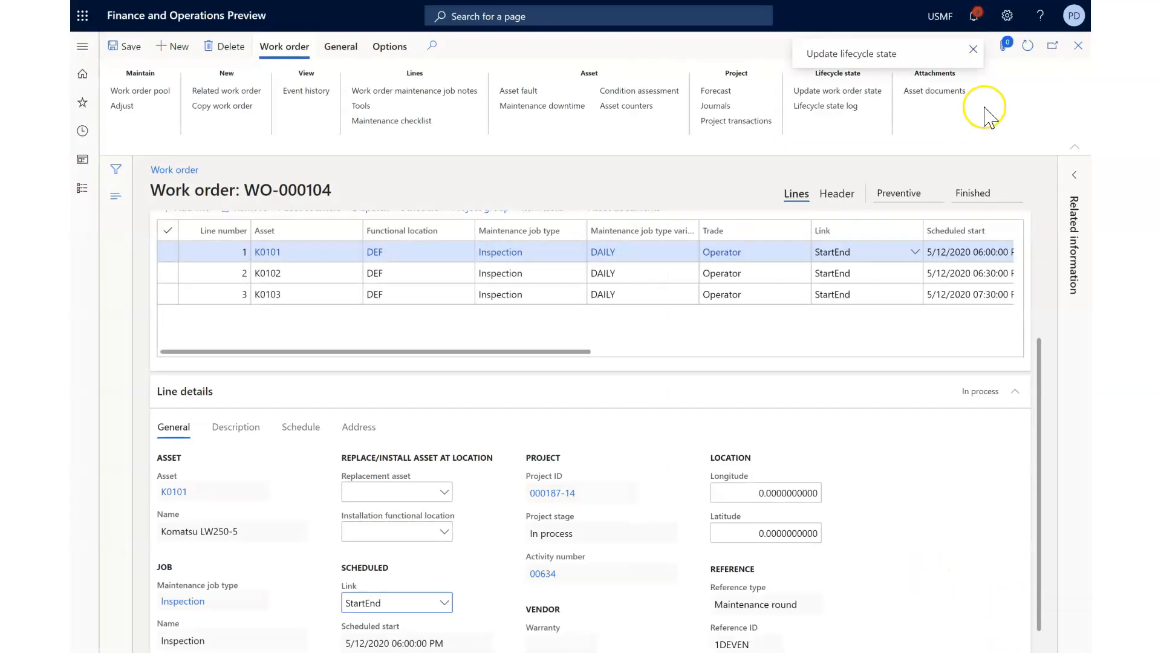
Return to the all maintenance schedule list, refresh it and examine its lines.
click(1076, 56)
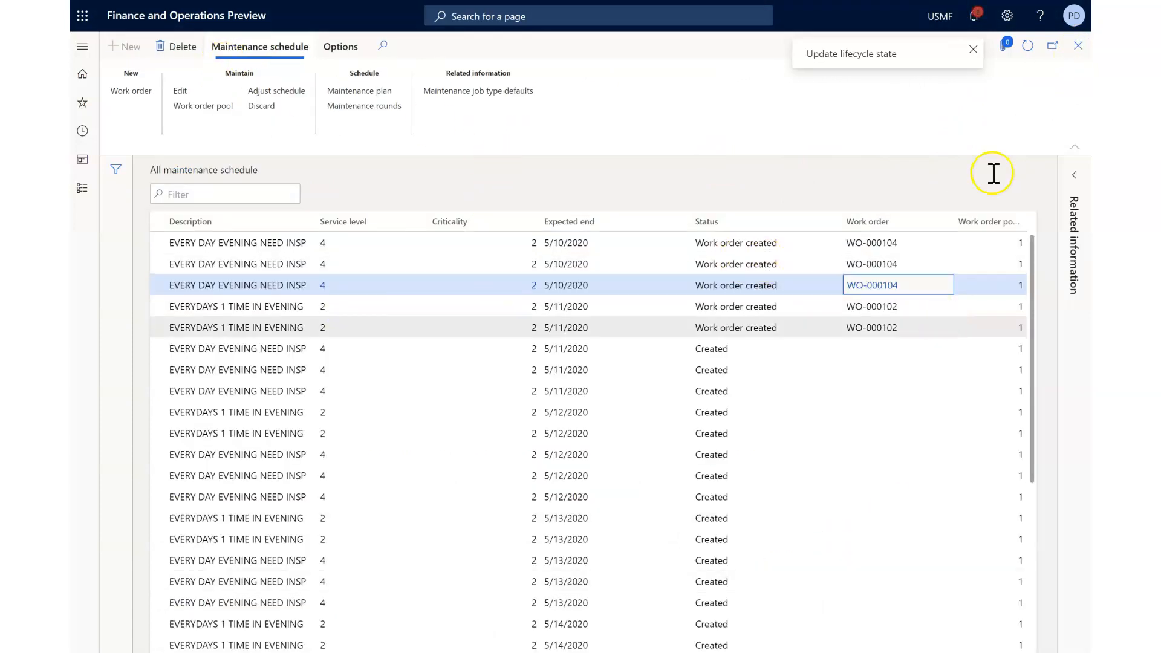
click(1027, 46)
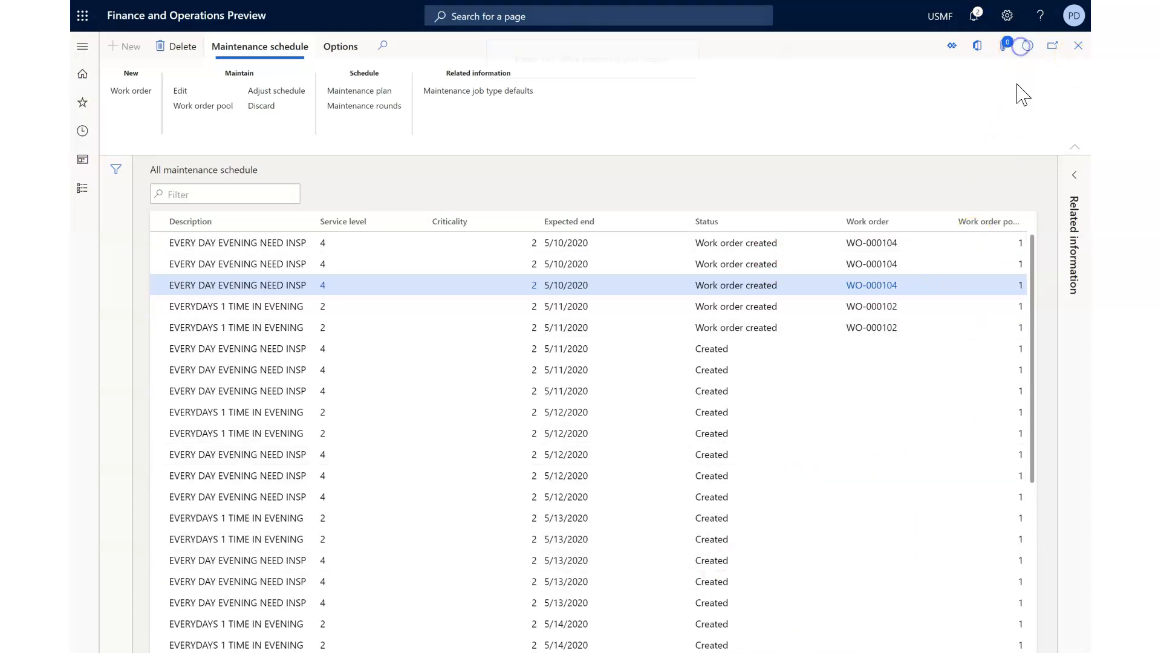
drag(728, 652, 266, 652)
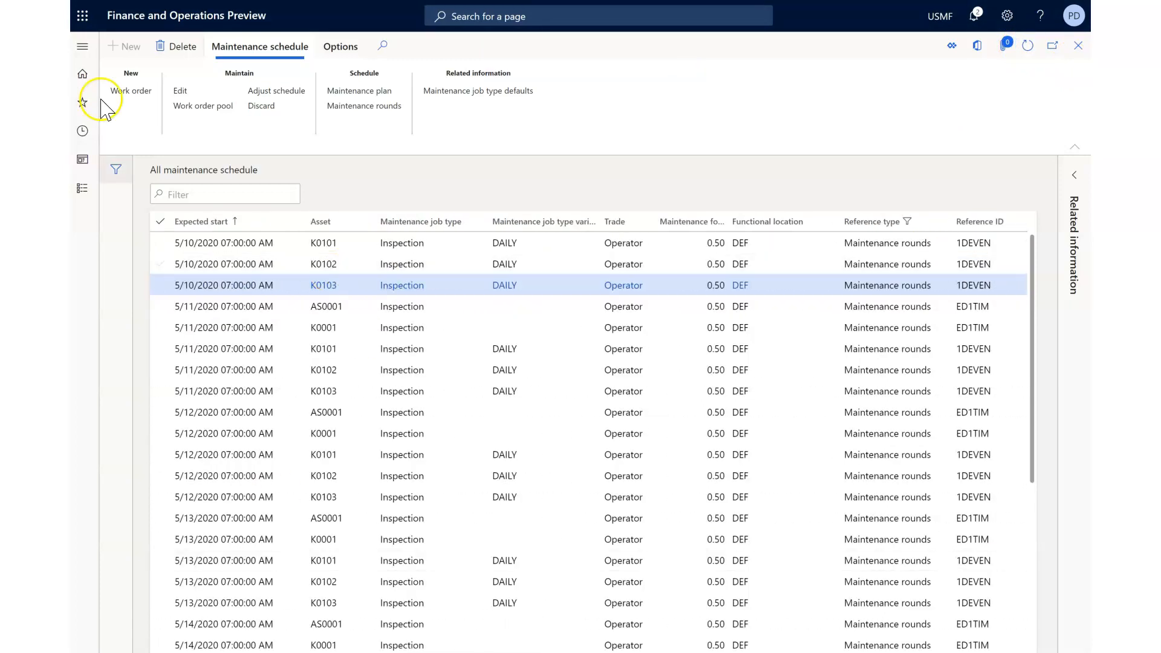
Open the all assets list in Asset management and filter it by "k".
click(83, 47)
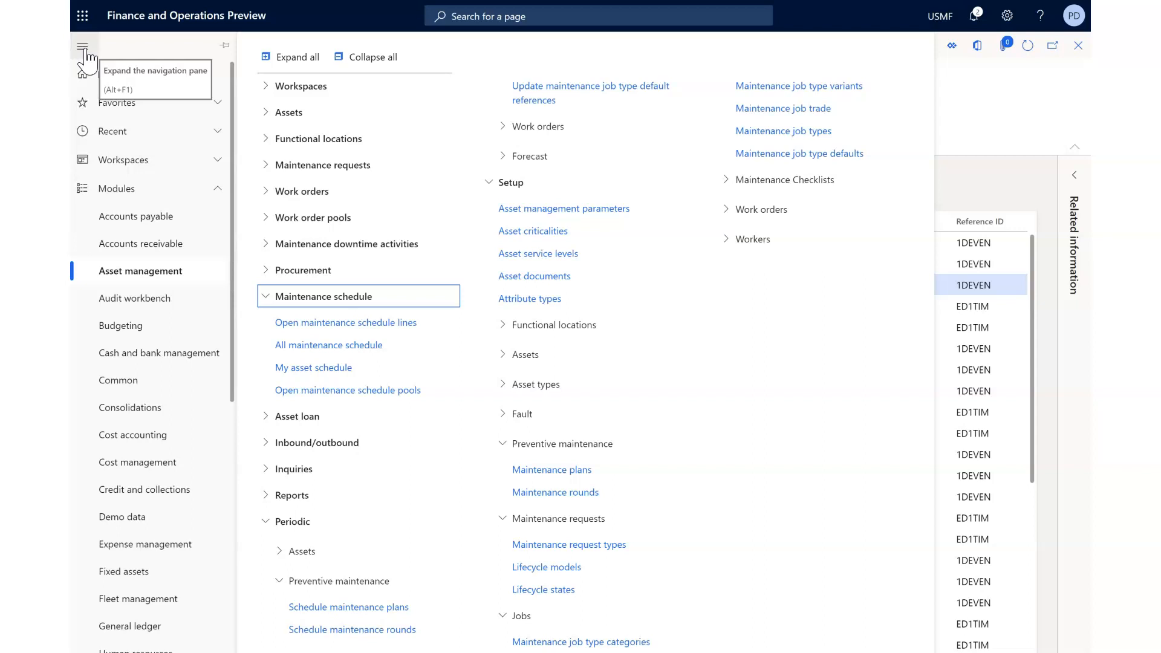
click(264, 108)
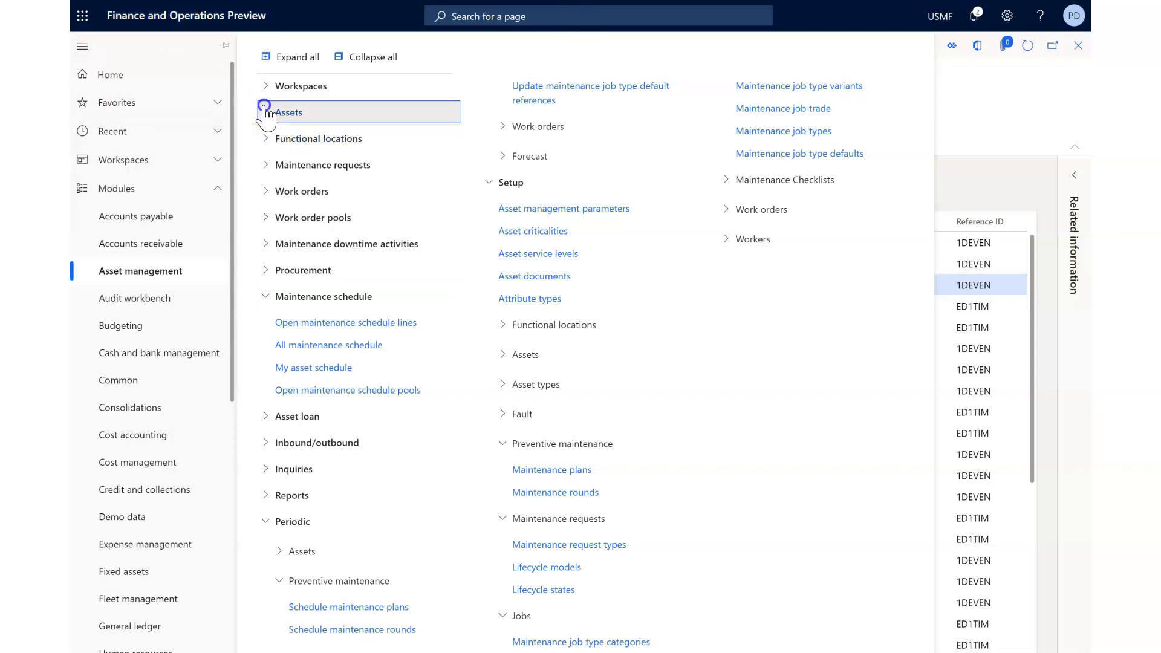
click(310, 140)
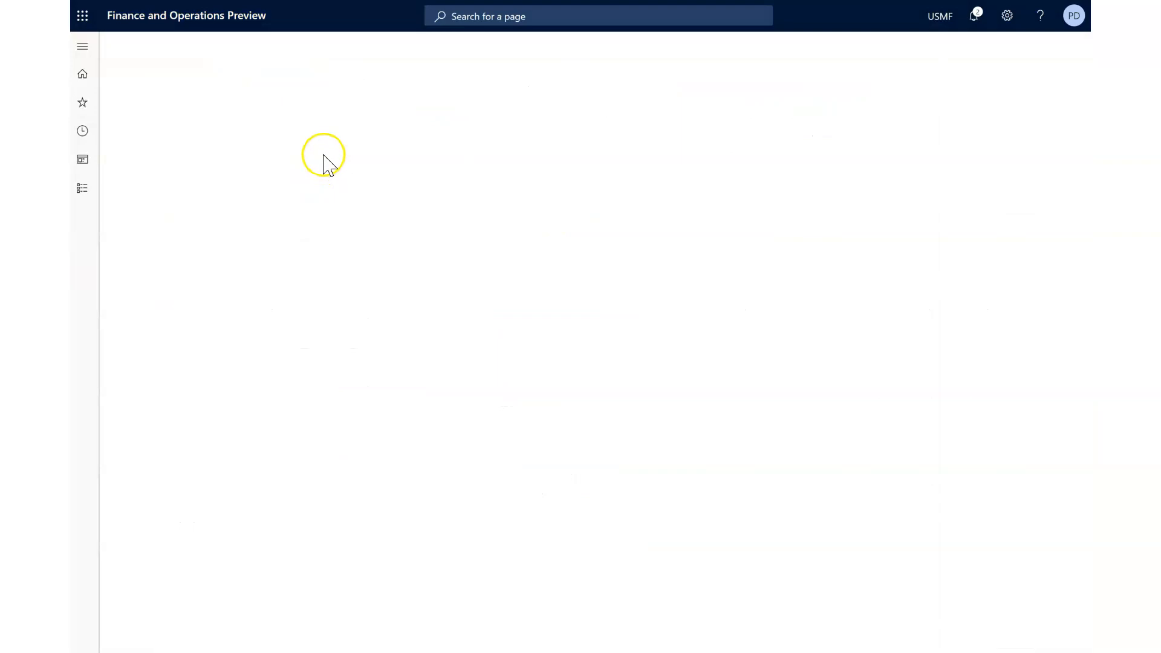
click(243, 194)
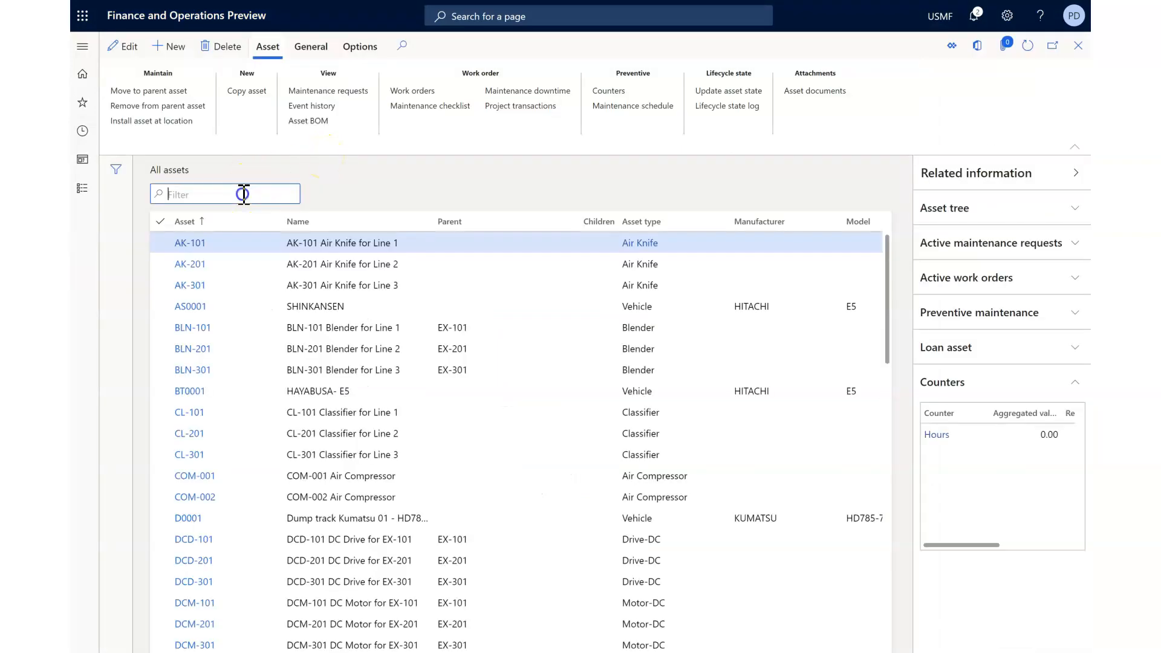
text(k)
key(Return)
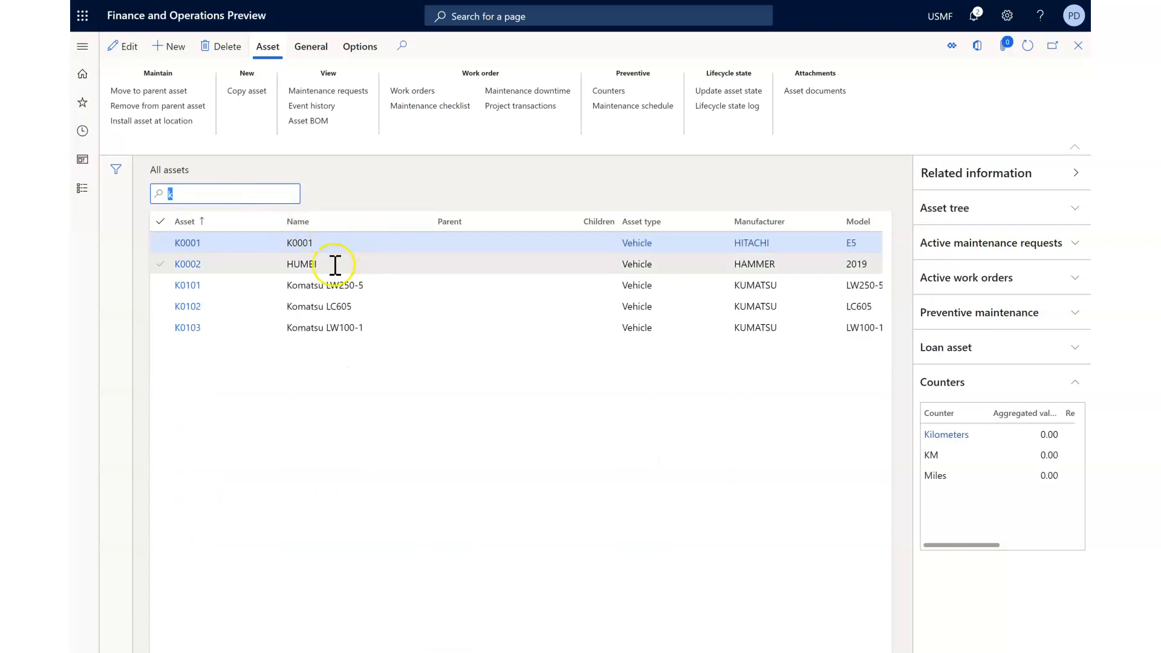
Examine the work order, change log and functional location entries in asset K0101's event history, and return to the asset list.
click(322, 286)
click(313, 107)
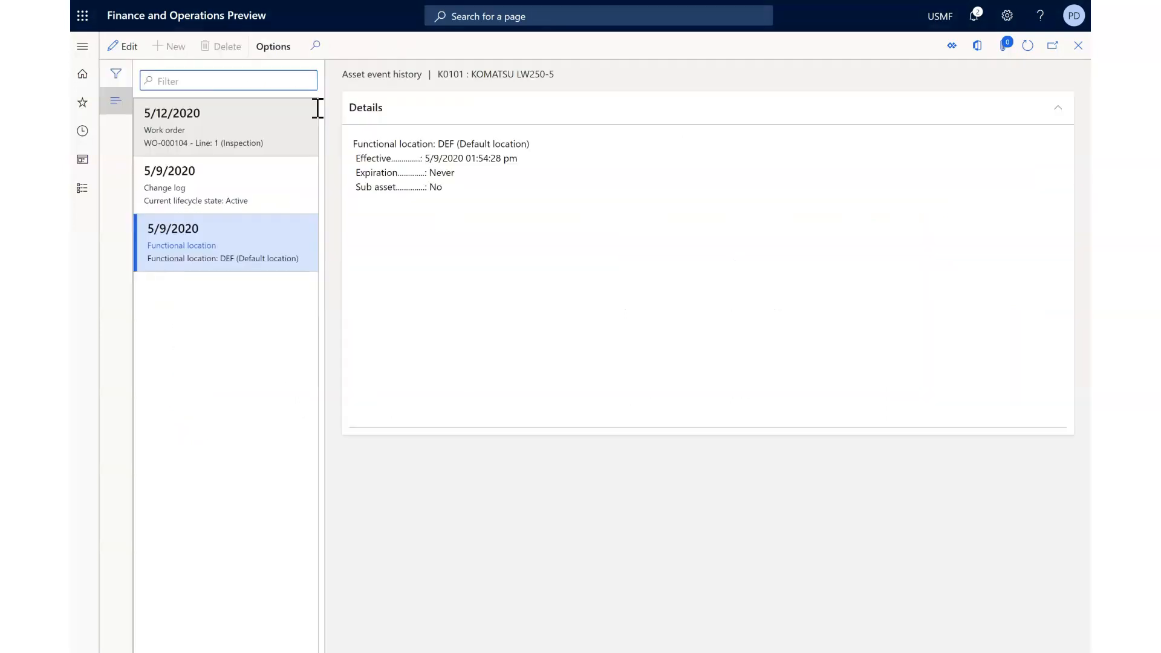
click(220, 143)
click(214, 180)
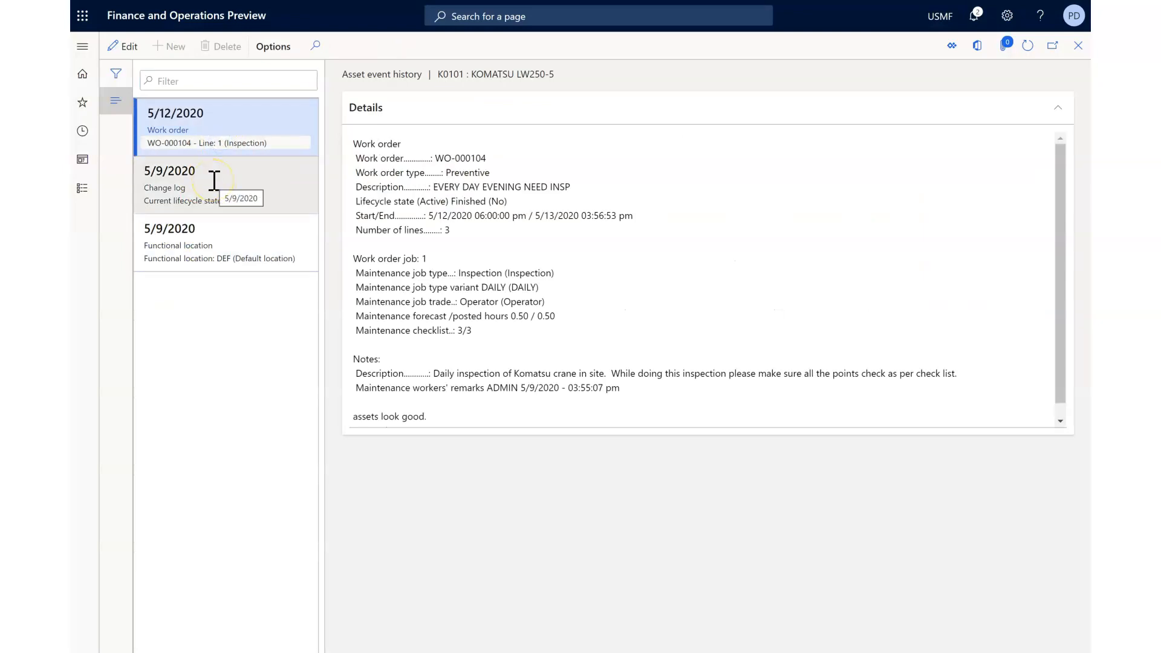
click(254, 246)
click(254, 196)
click(261, 142)
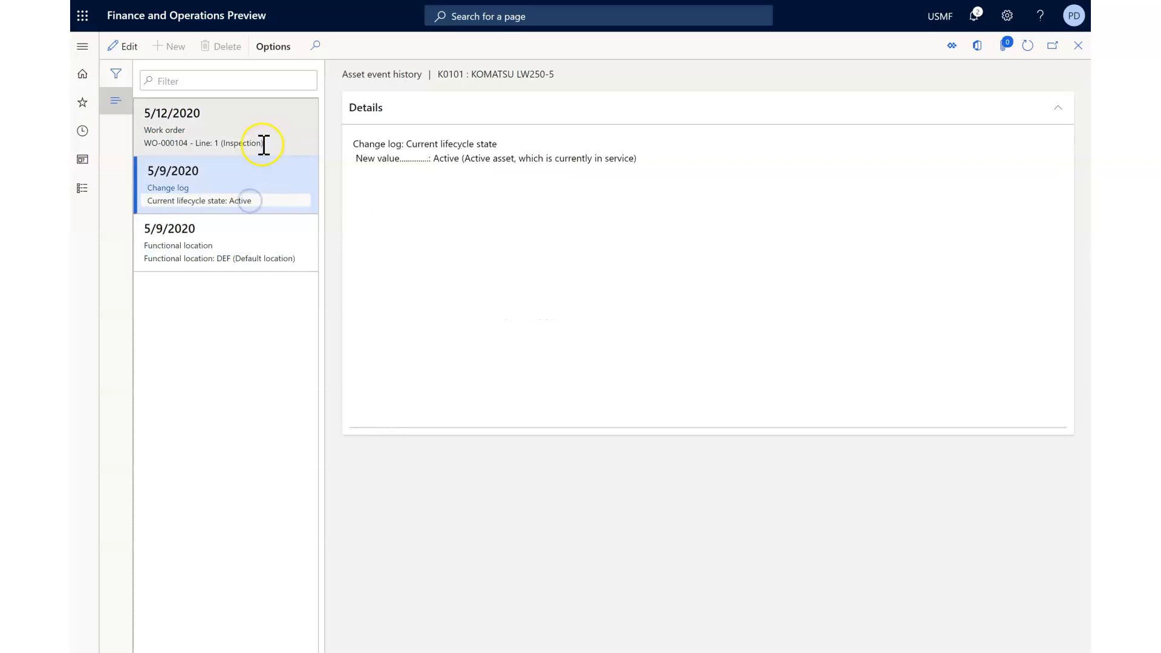
click(1058, 61)
click(1078, 45)
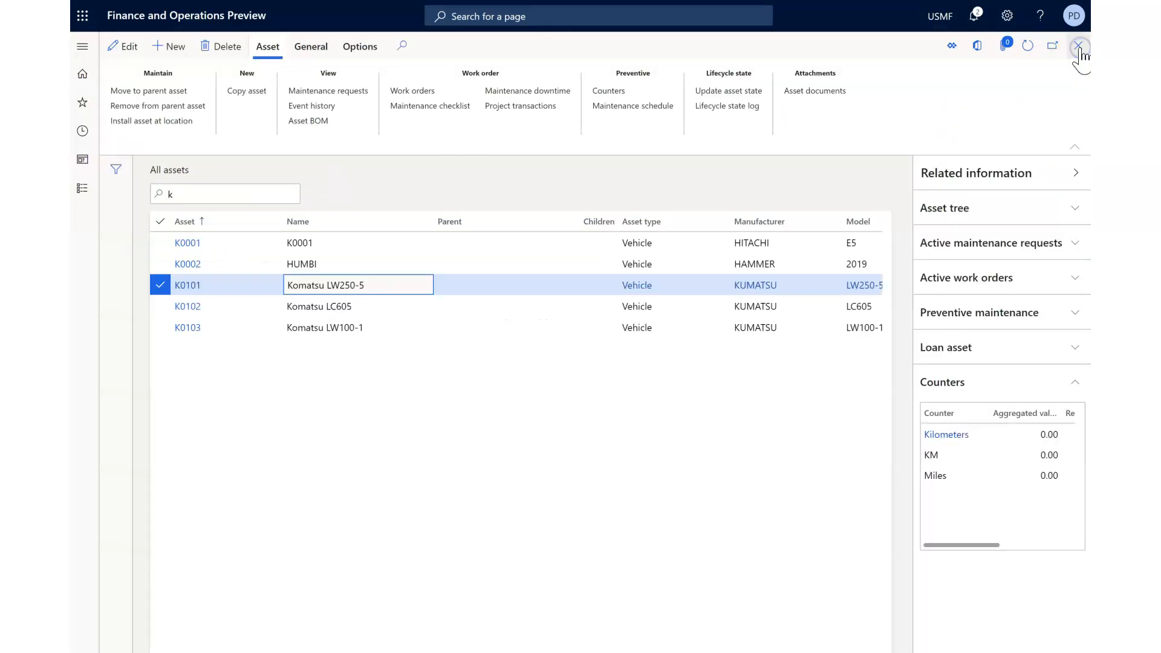
Review the work order maintenance checklist for asset K0101, and close the asset list.
click(429, 107)
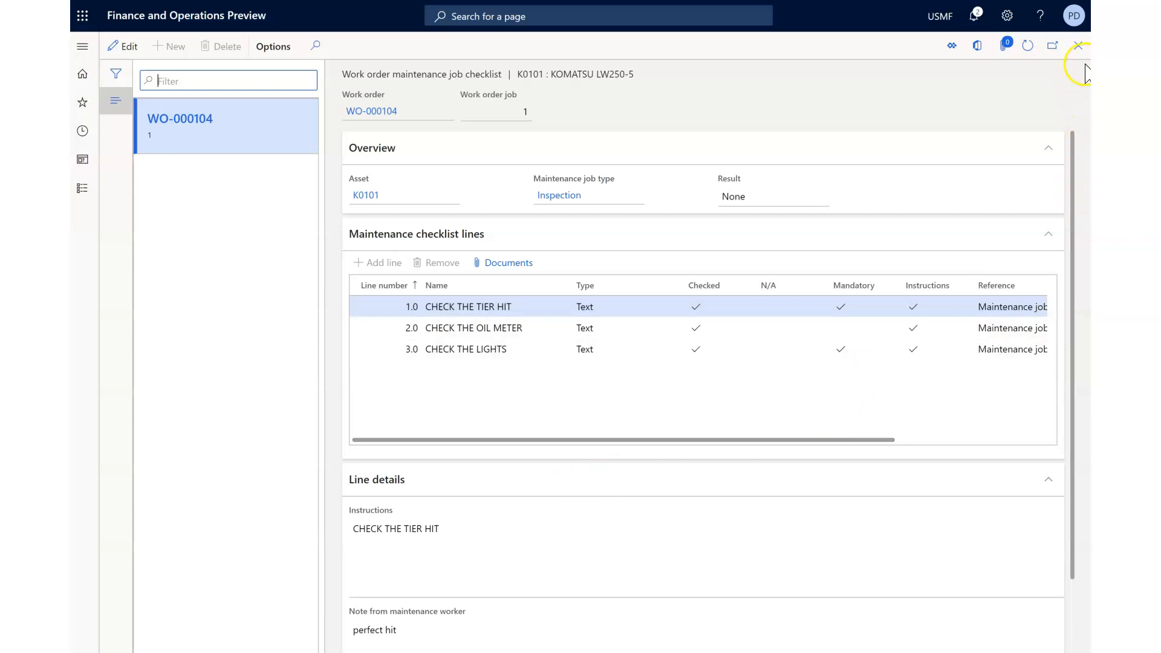
click(1078, 46)
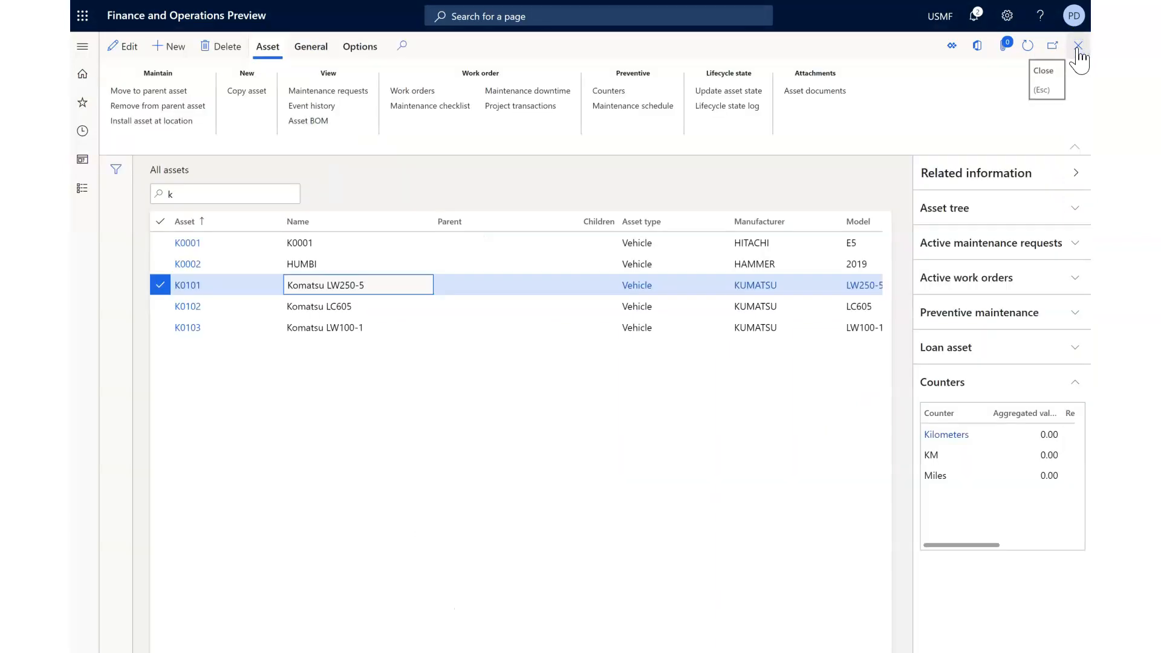
click(1077, 59)
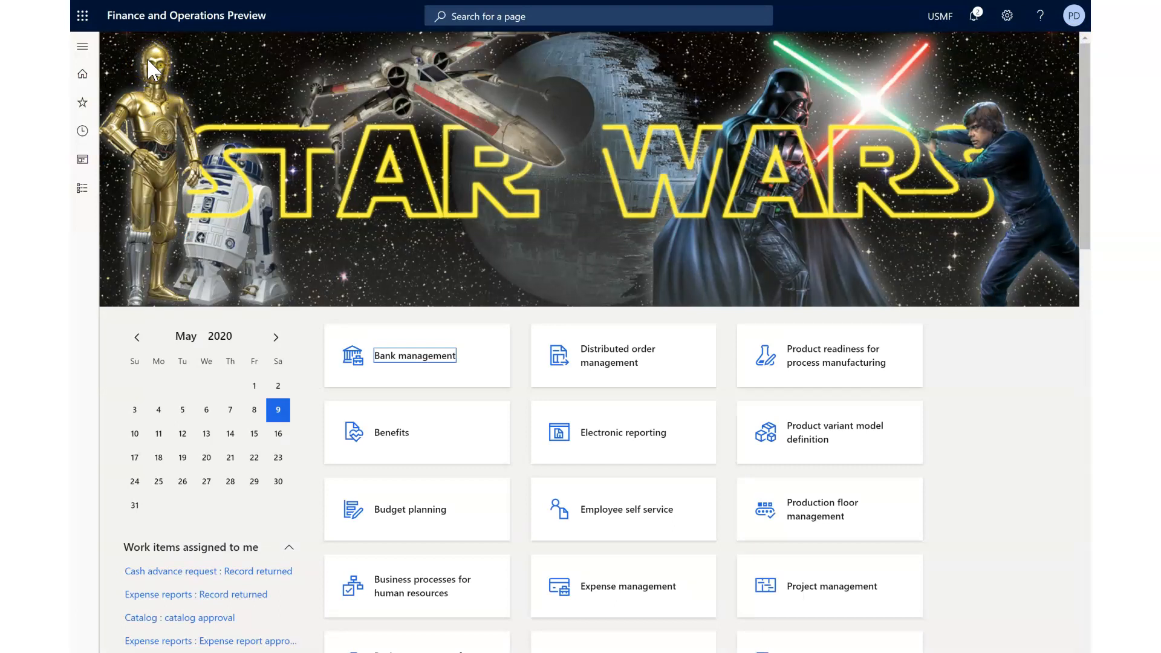
key(alt+Tab)
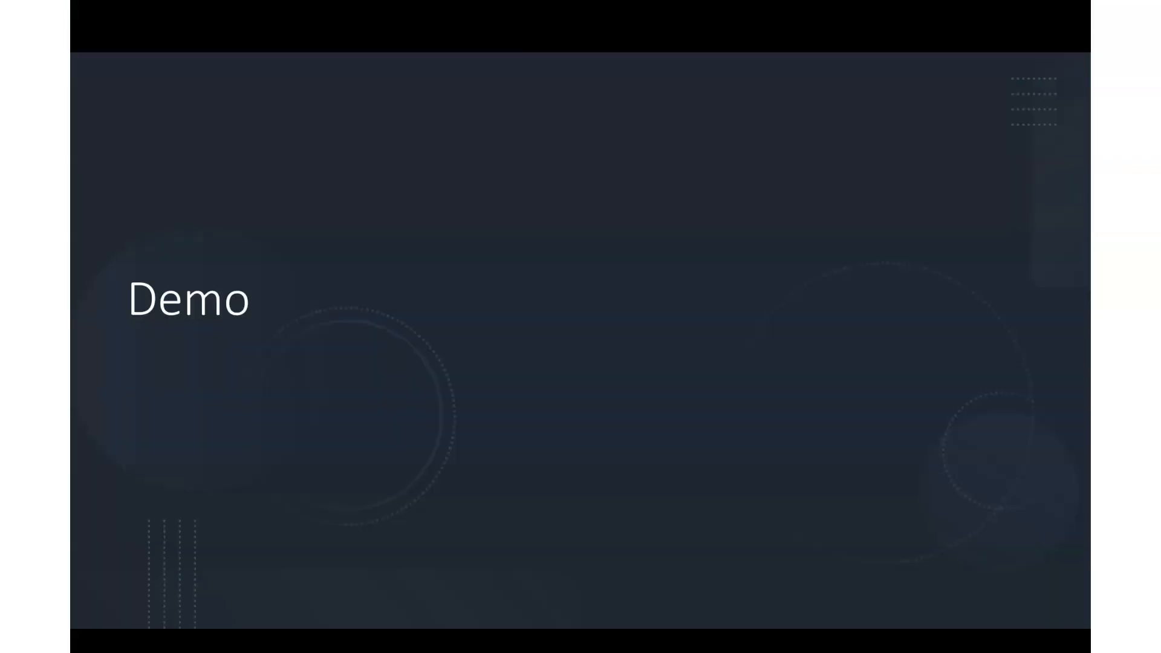
key(Right)
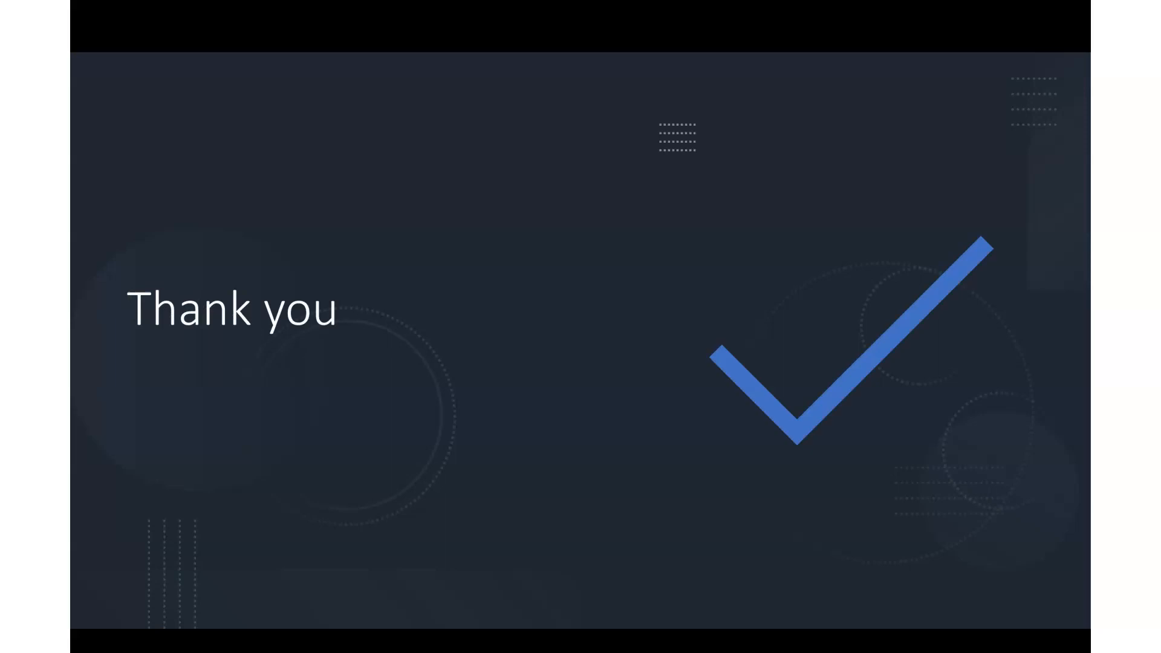